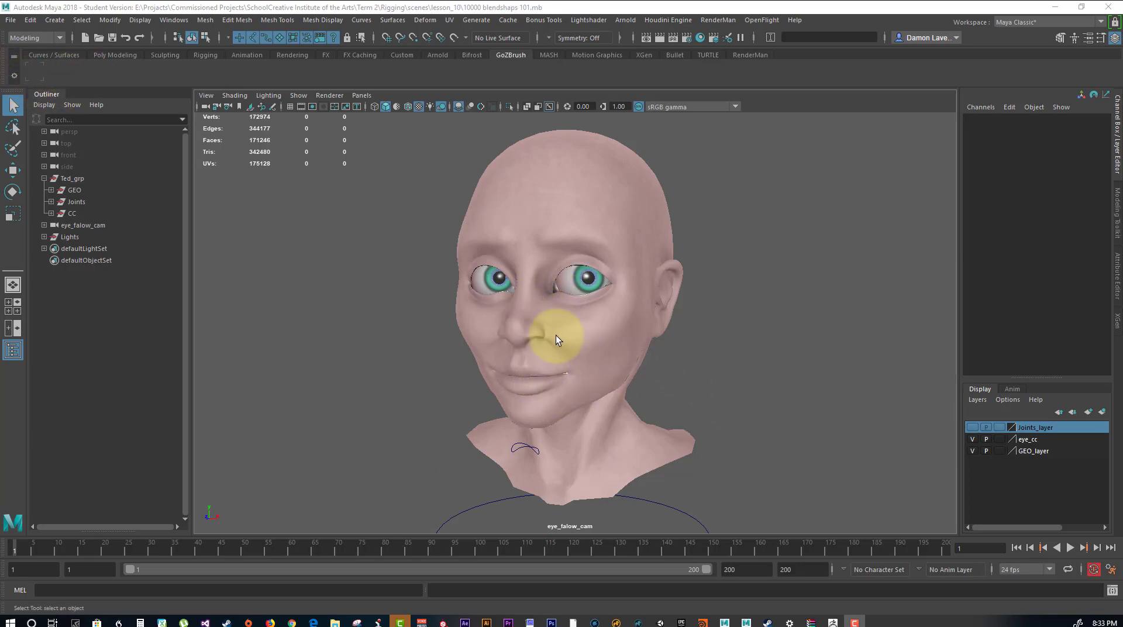
Duplicate the selected head mesh, creating the copy had_geo1
click(515, 332)
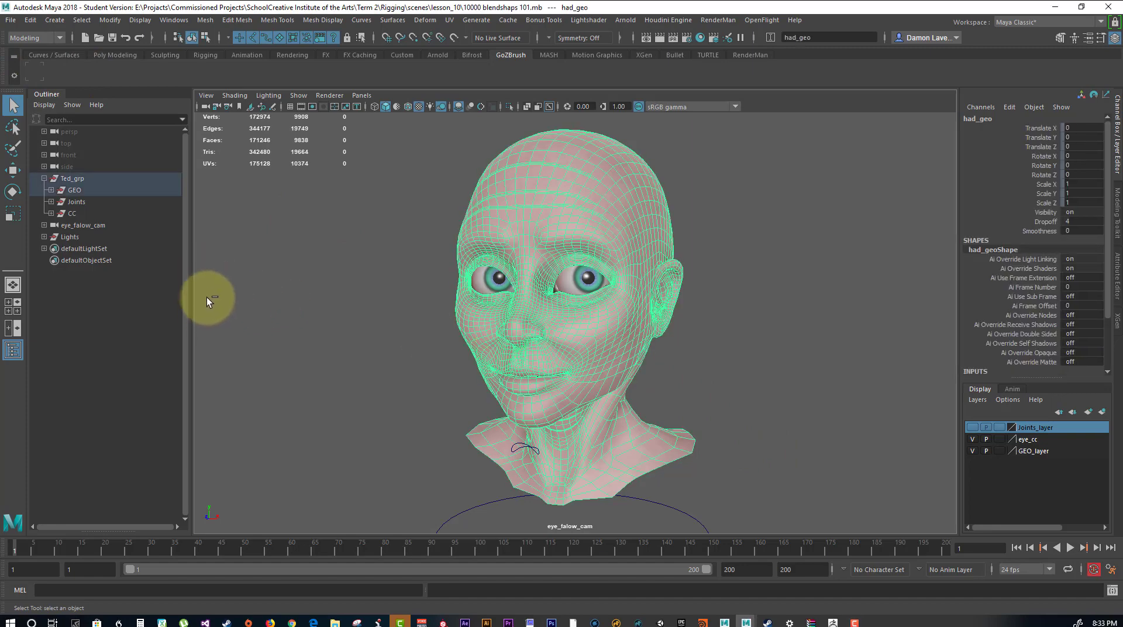
key(ctrl+d)
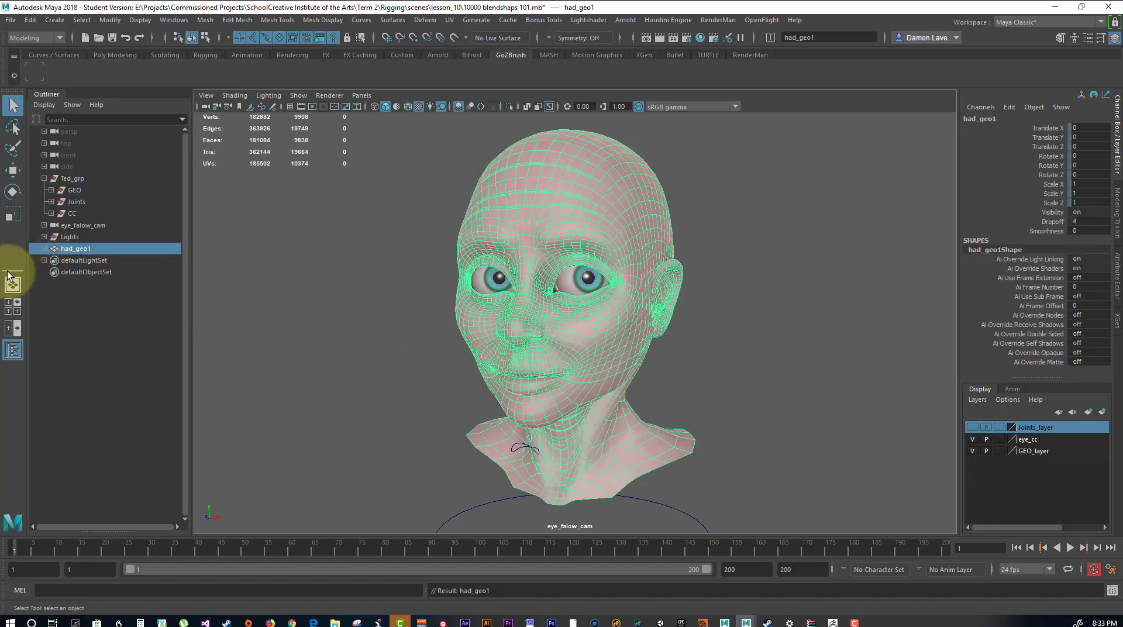
key(w)
Unlock the copy's translate, rotate and scale channels in the Channel Box
click(1049, 129)
drag(1049, 134, 1047, 203)
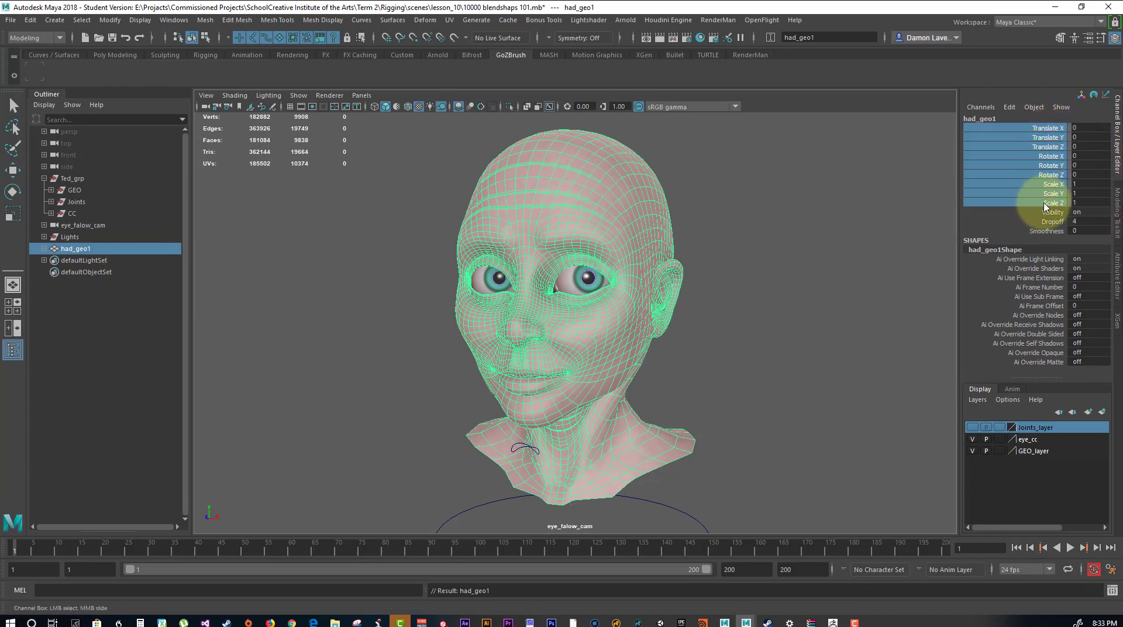
right_click(1030, 170)
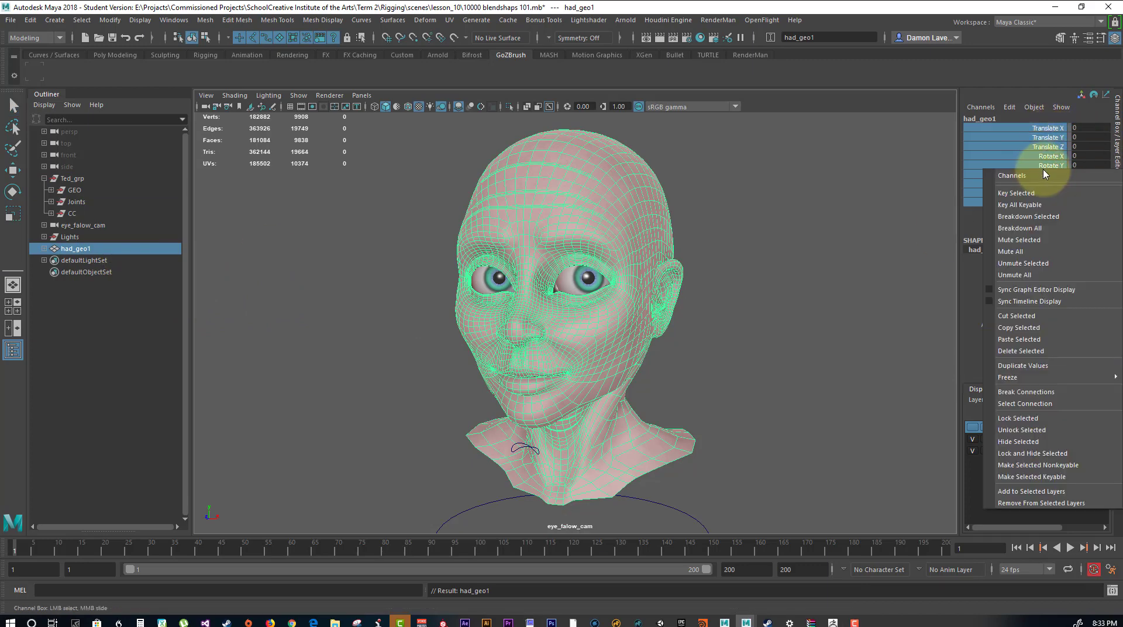
click(1037, 429)
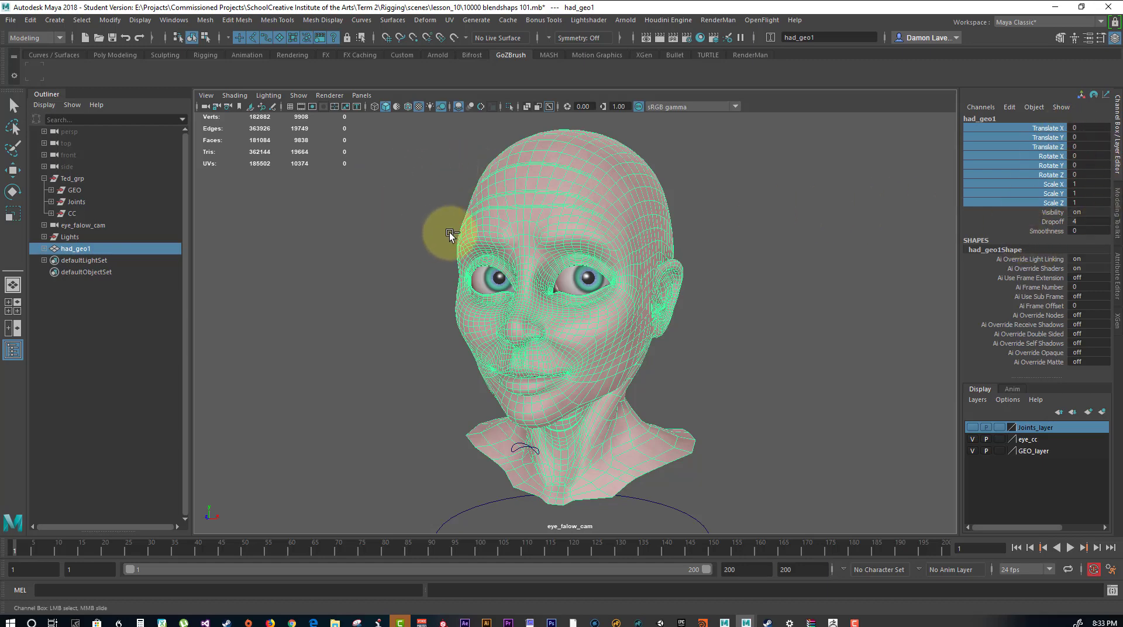
Duplicate the copy again and undo the extra duplicate, twice over
key(ctrl+d)
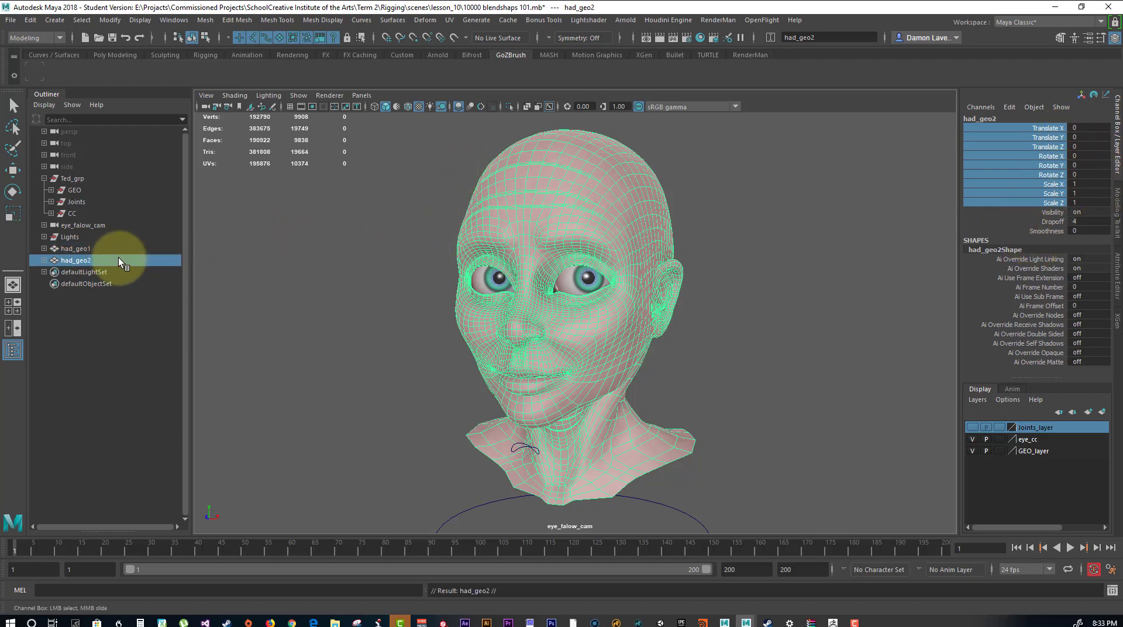
key(ctrl+z)
key(ctrl+d)
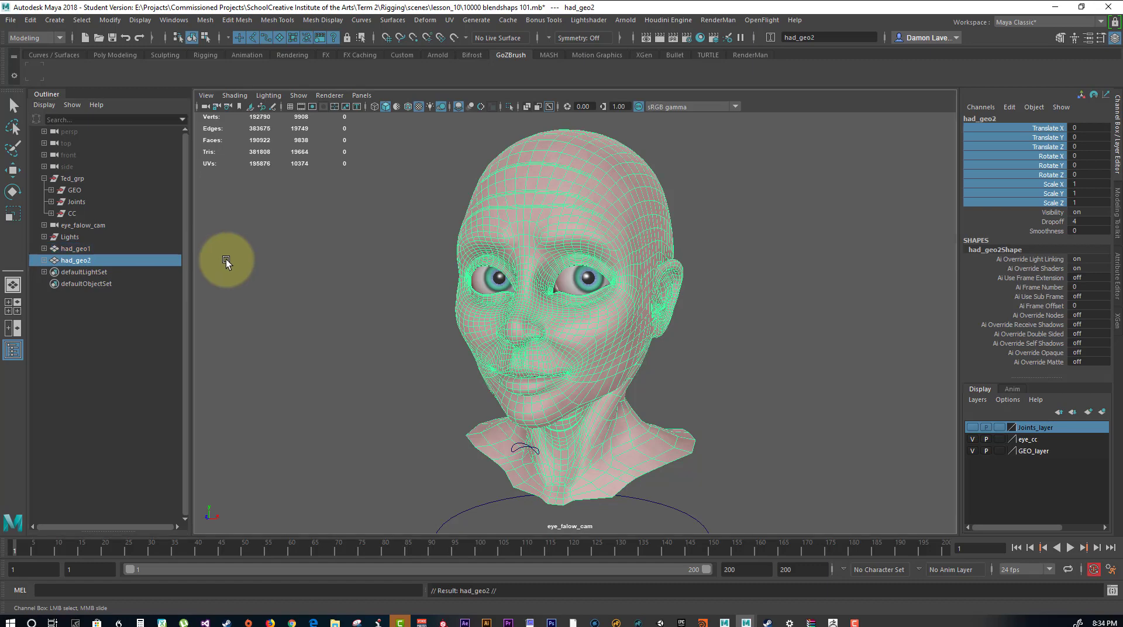
key(ctrl+z)
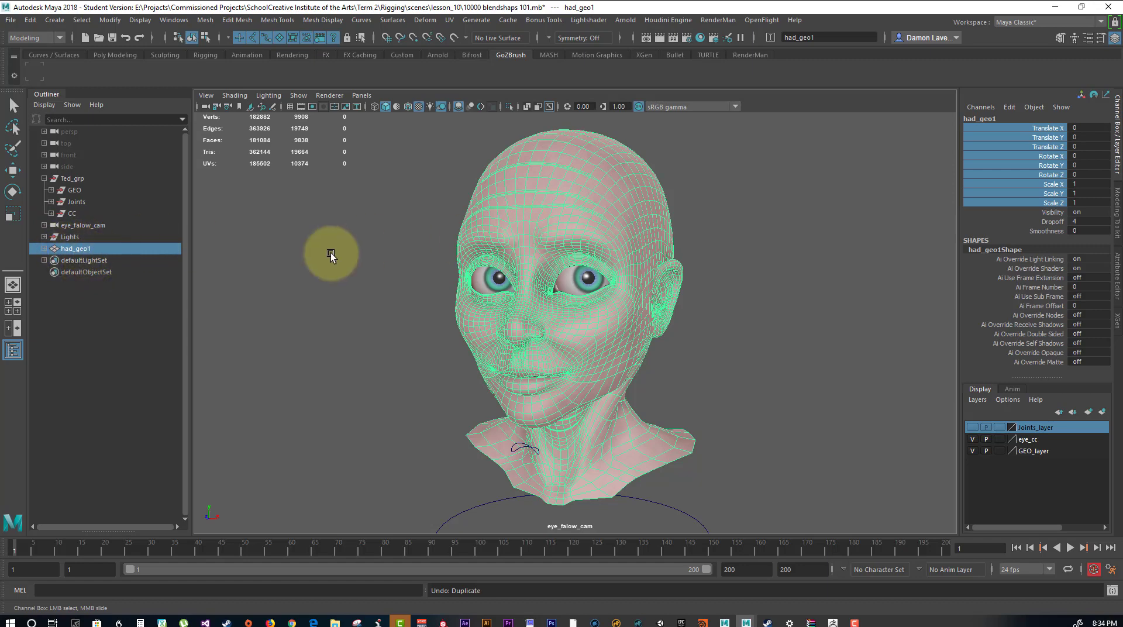
Isolate had_geo1 in the viewport and assign it the existing lambert2 material
key(ctrl+1)
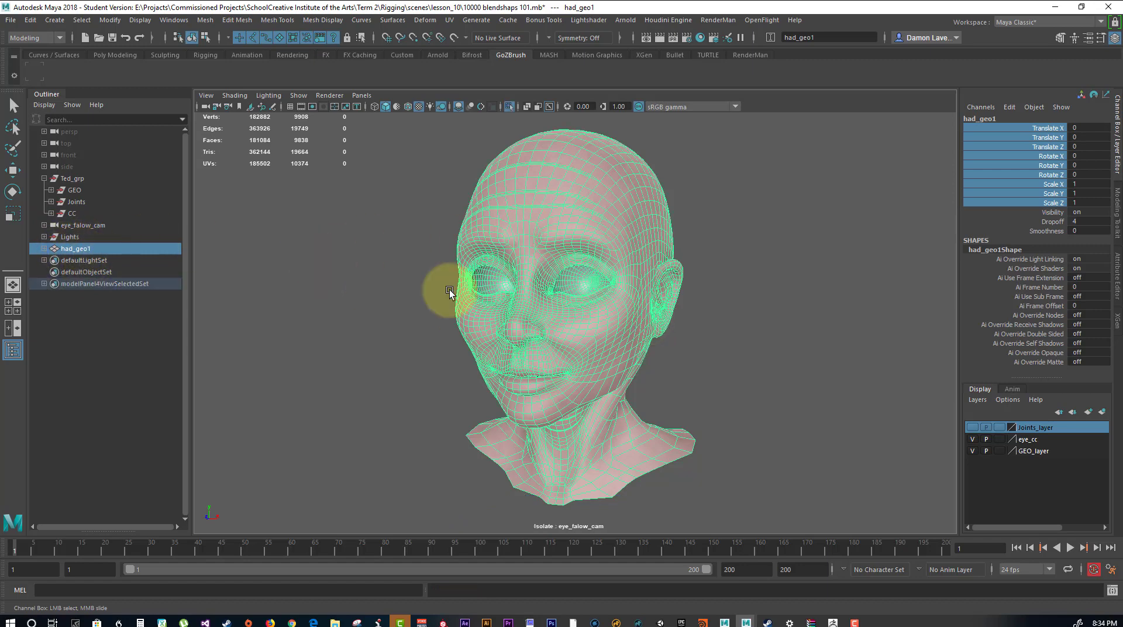
right_click(545, 199)
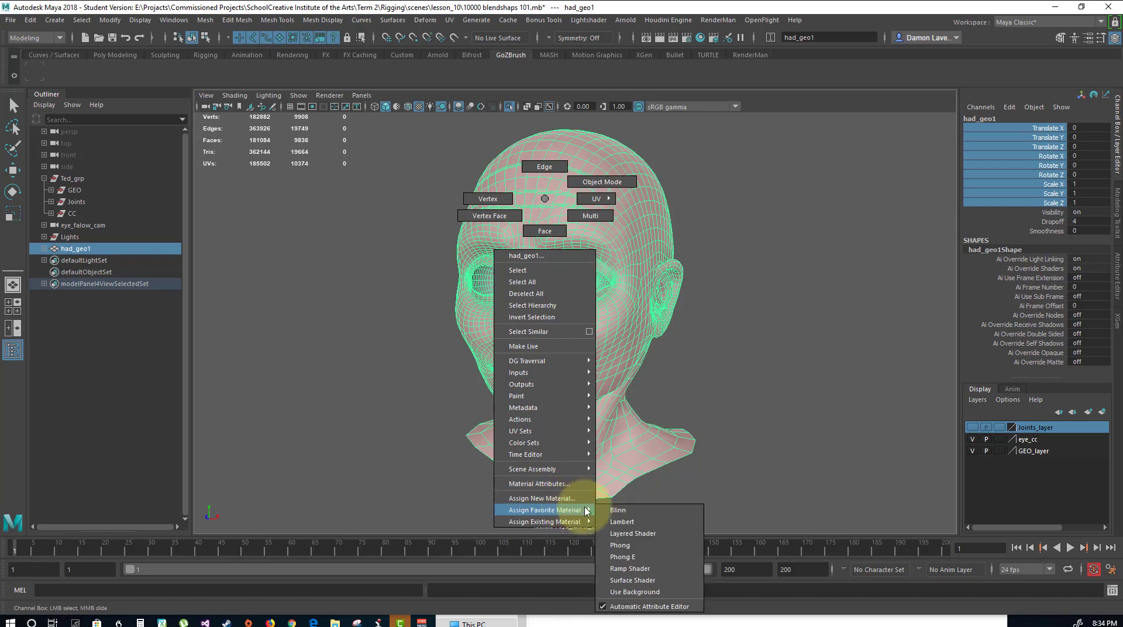
mouse_move(544, 521)
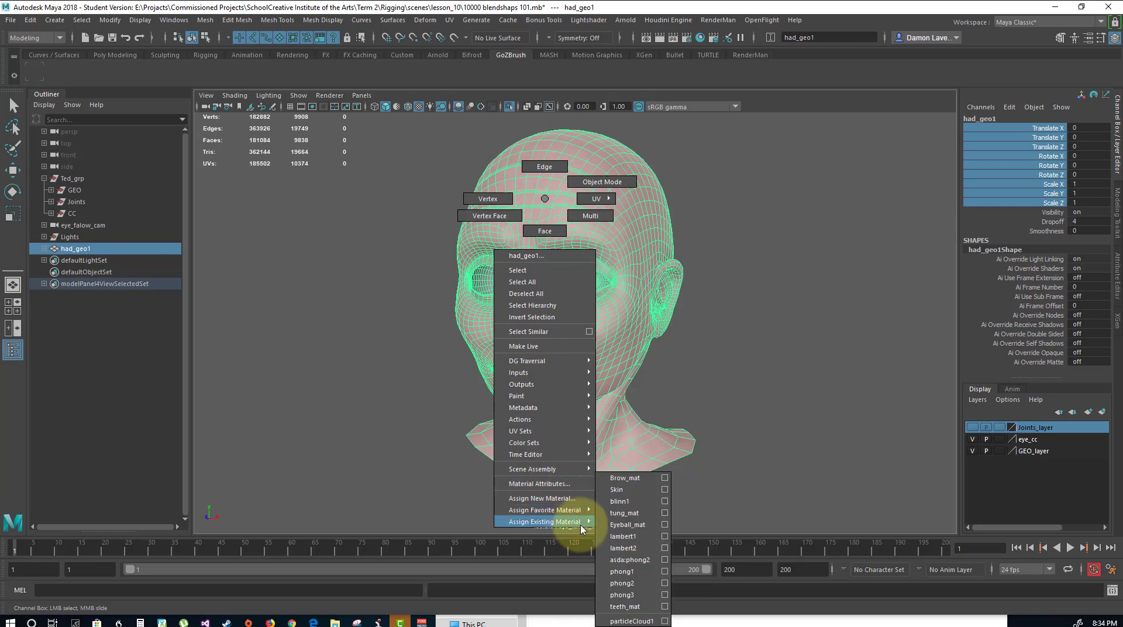
click(631, 544)
click(669, 466)
mouse_move(645, 383)
alt+mouse_down()
mouse_move(666, 373)
mouse_move(660, 351)
alt+mouse_up()
click(536, 330)
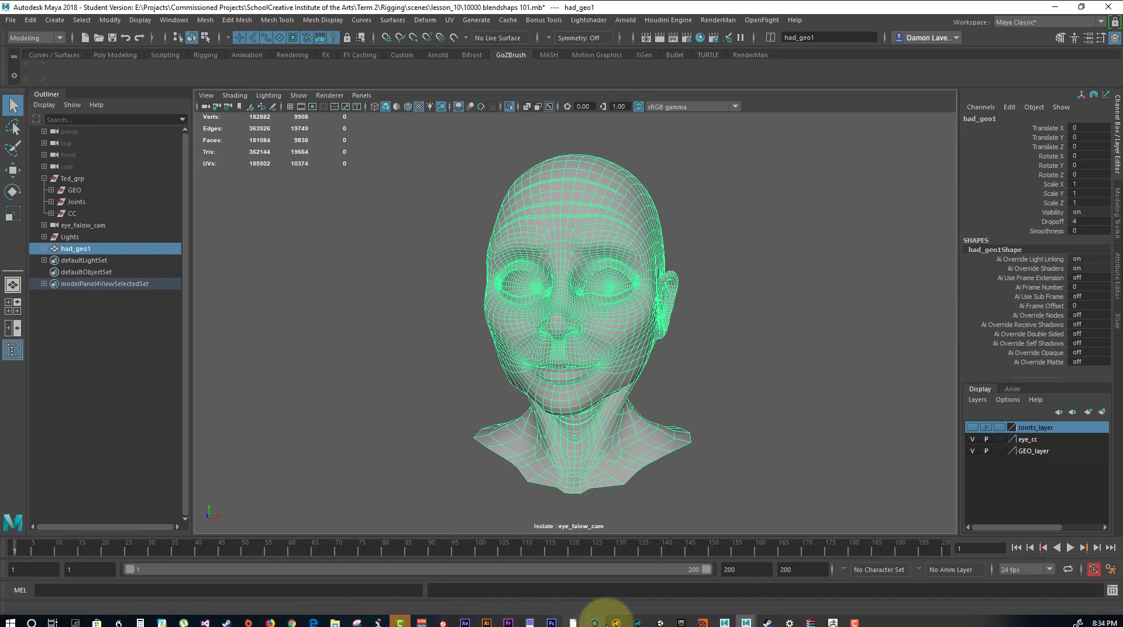
Close the open ZBrush window, choosing not to save changes
click(833, 622)
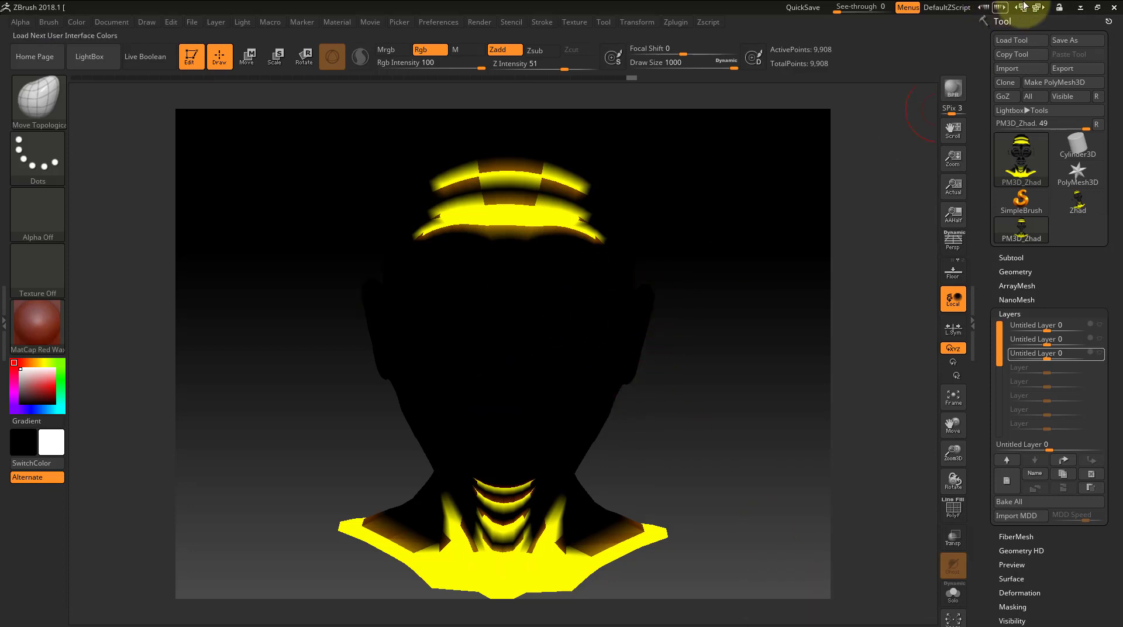
click(1115, 7)
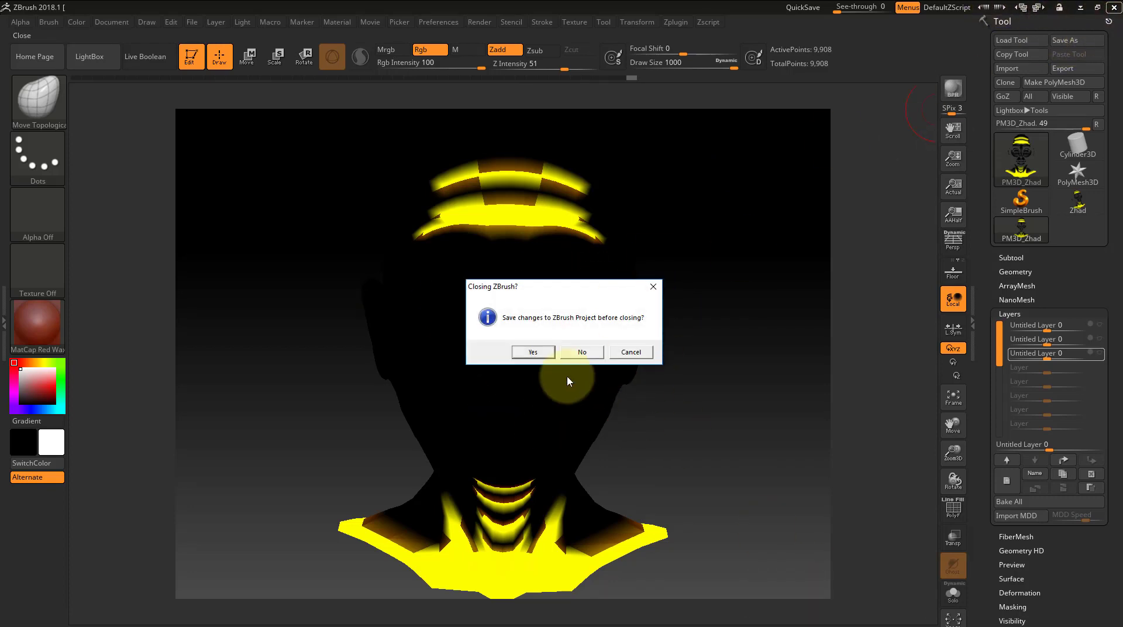
click(599, 357)
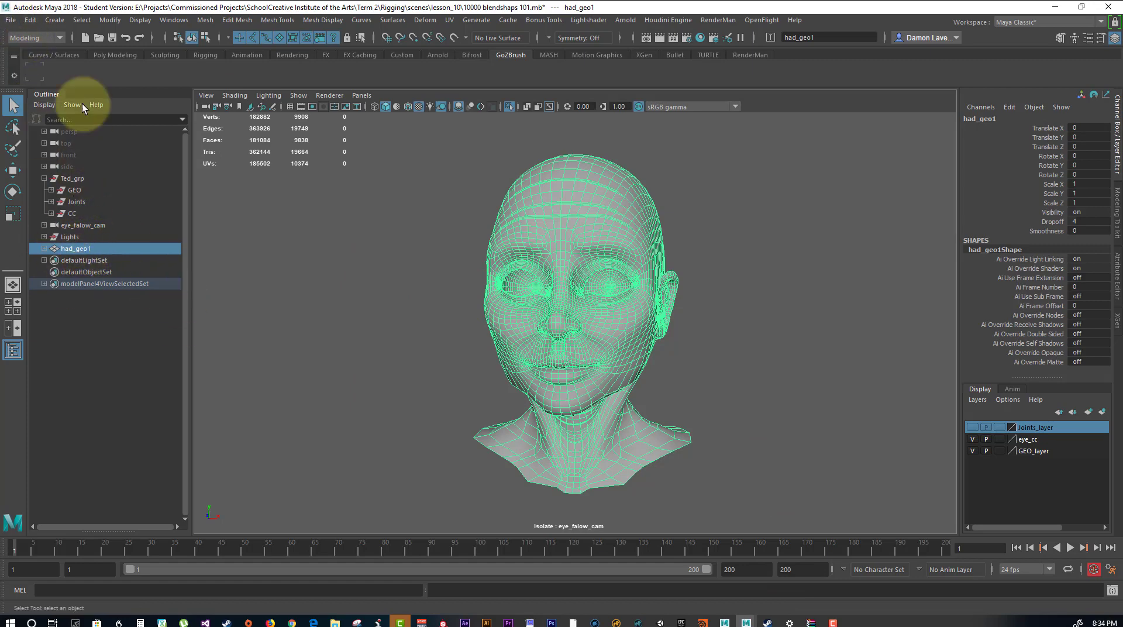
Rename the head copy had_geo1 to Zhad_geo in the Outliner
double_click(75, 248)
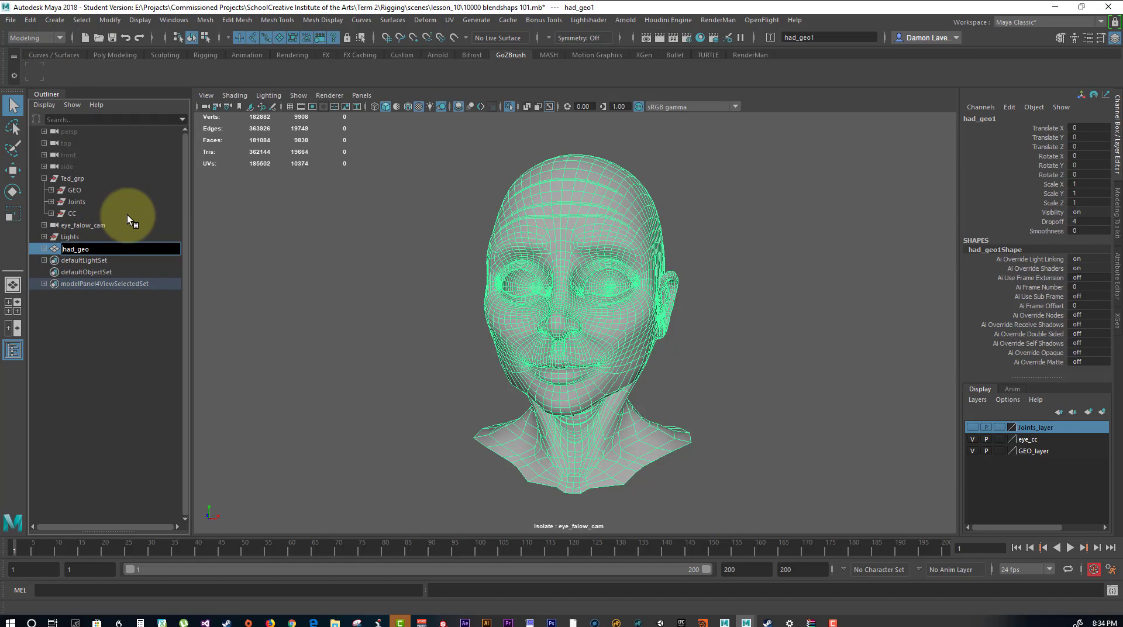
text(Z)
key(Return)
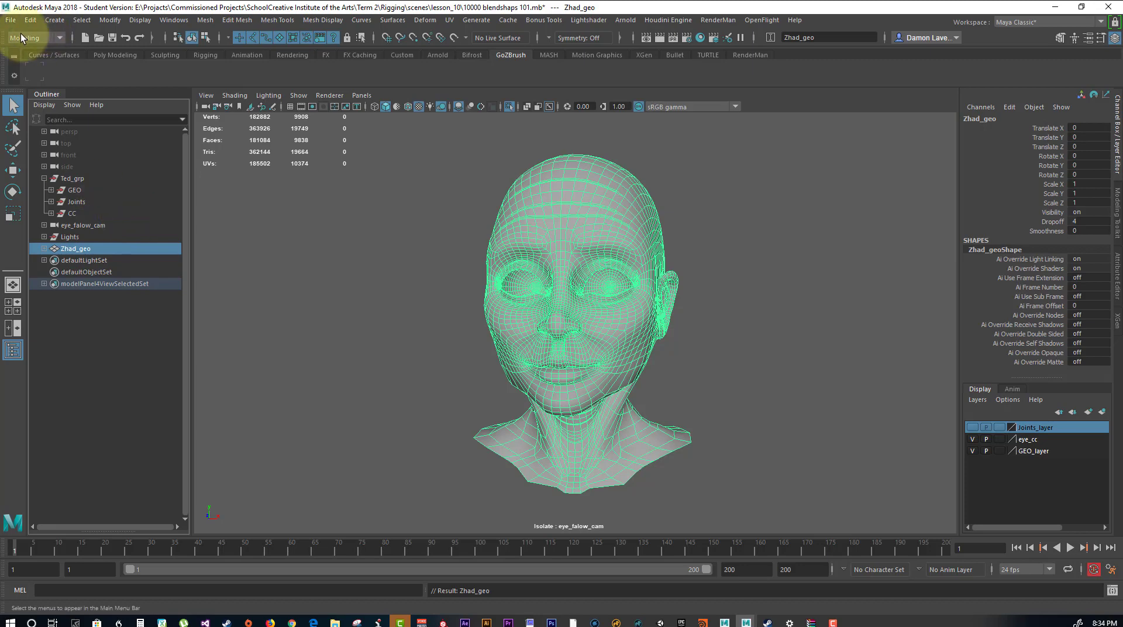
Export the selected head as OBJ to ForZbrush.obj, replacing the existing file
click(11, 20)
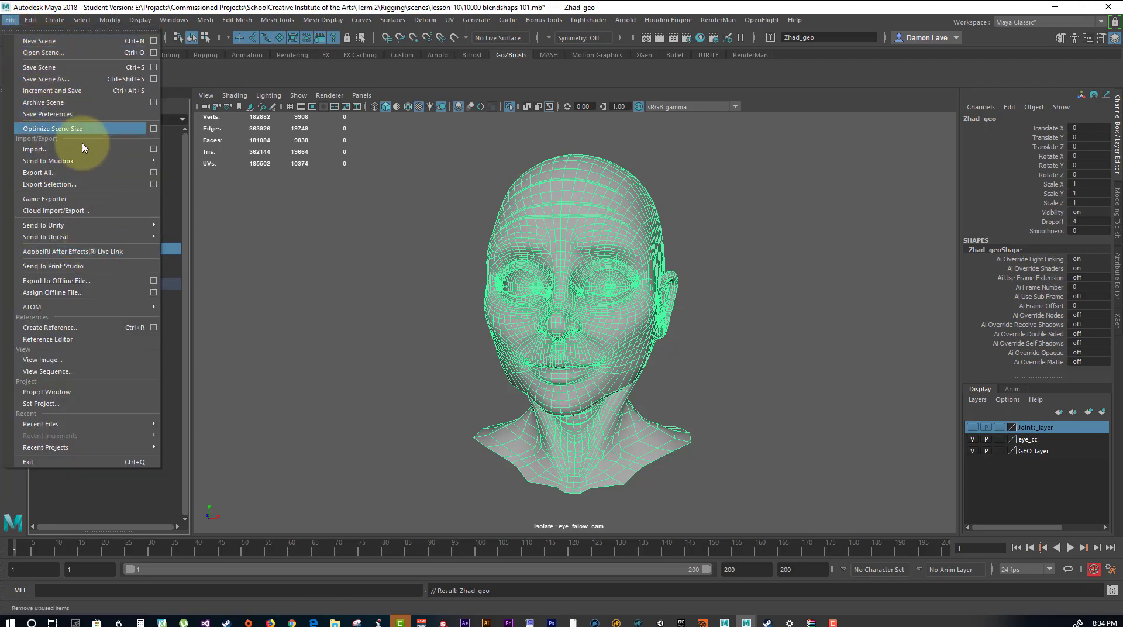
click(175, 263)
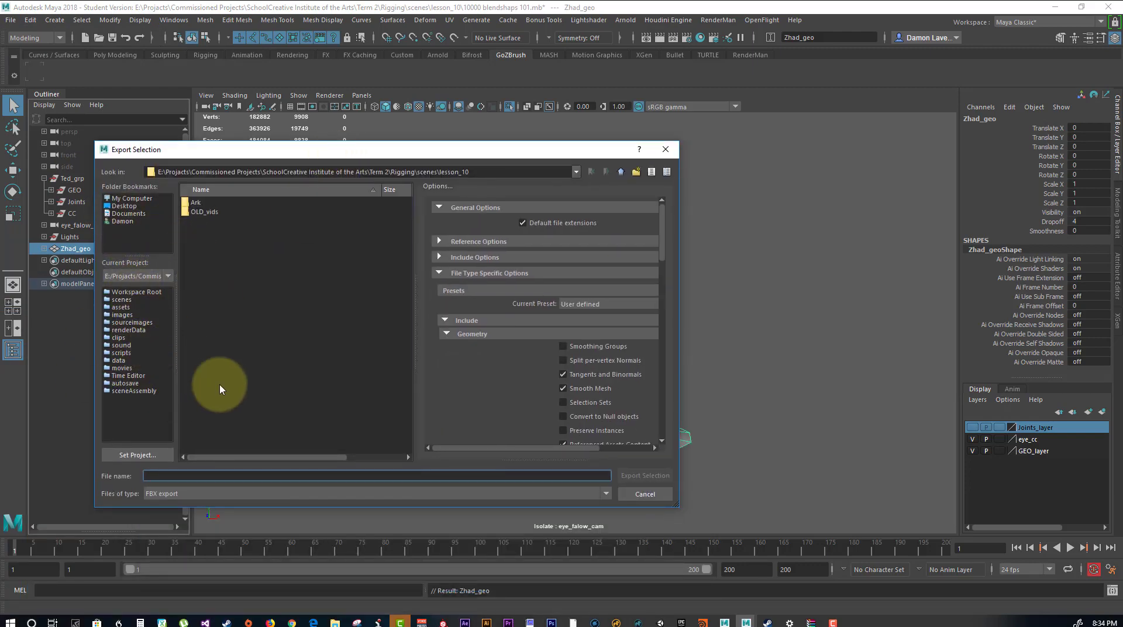
click(194, 494)
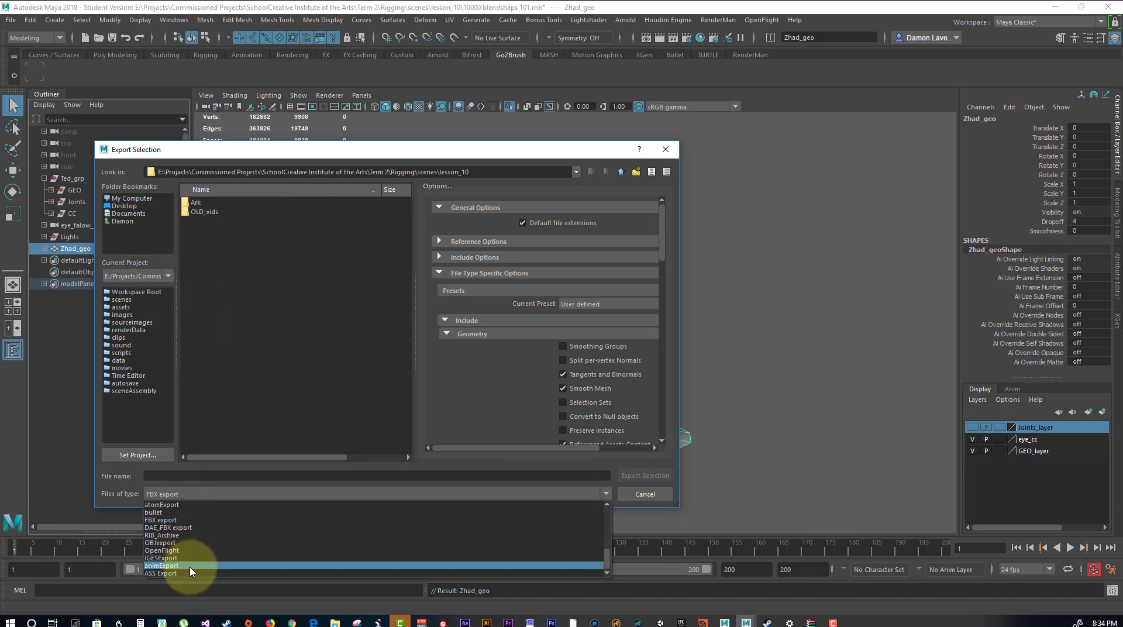
click(172, 543)
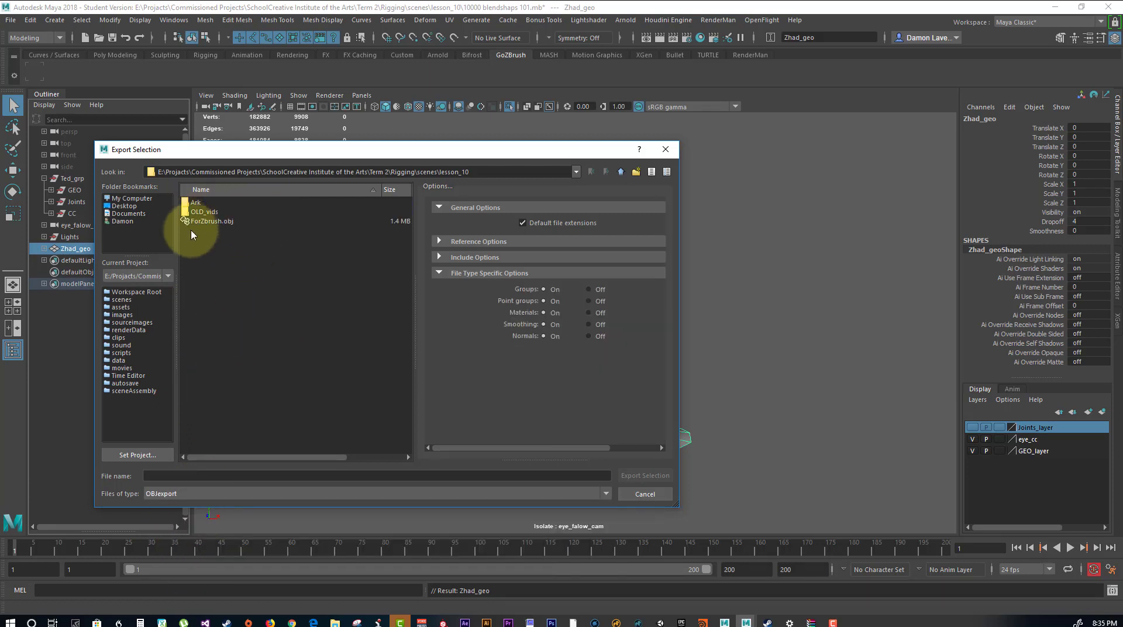
click(211, 221)
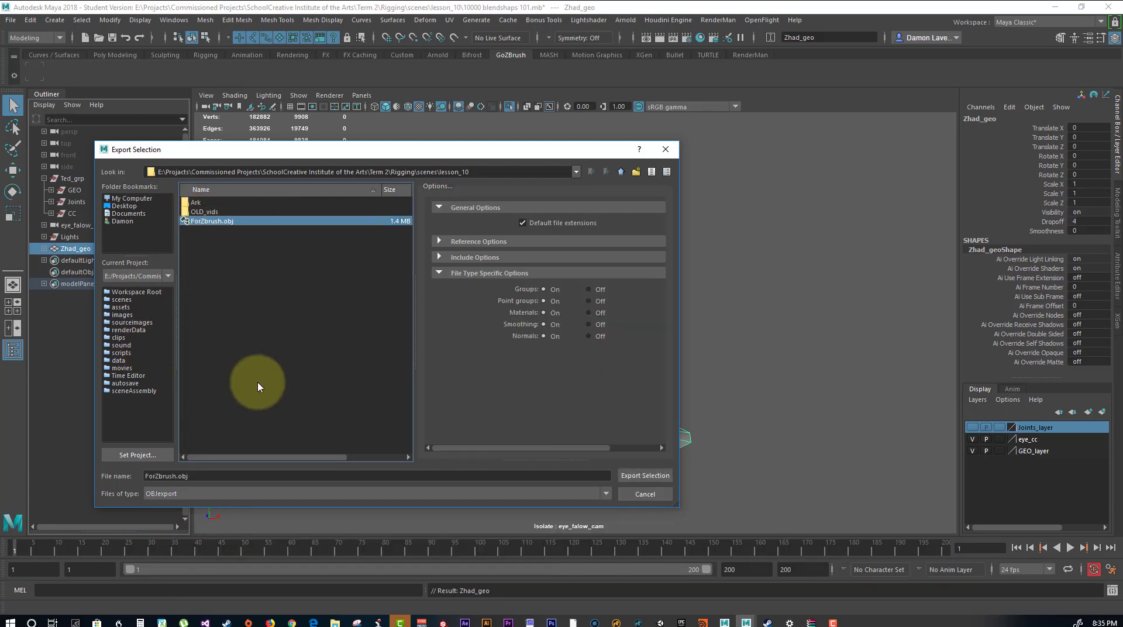
click(642, 484)
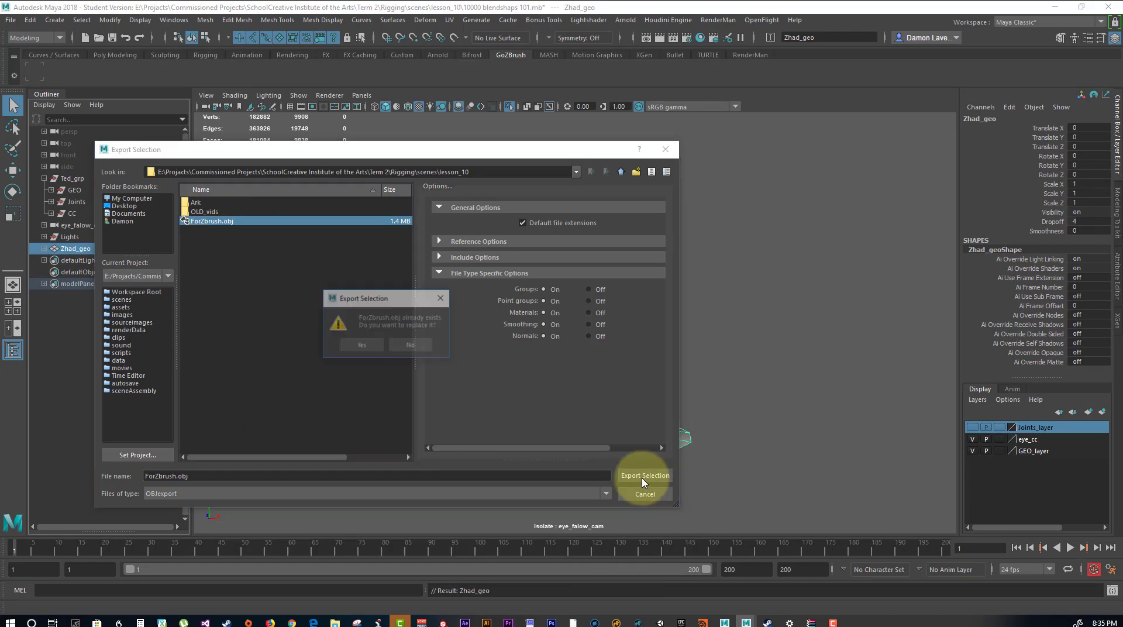
click(391, 368)
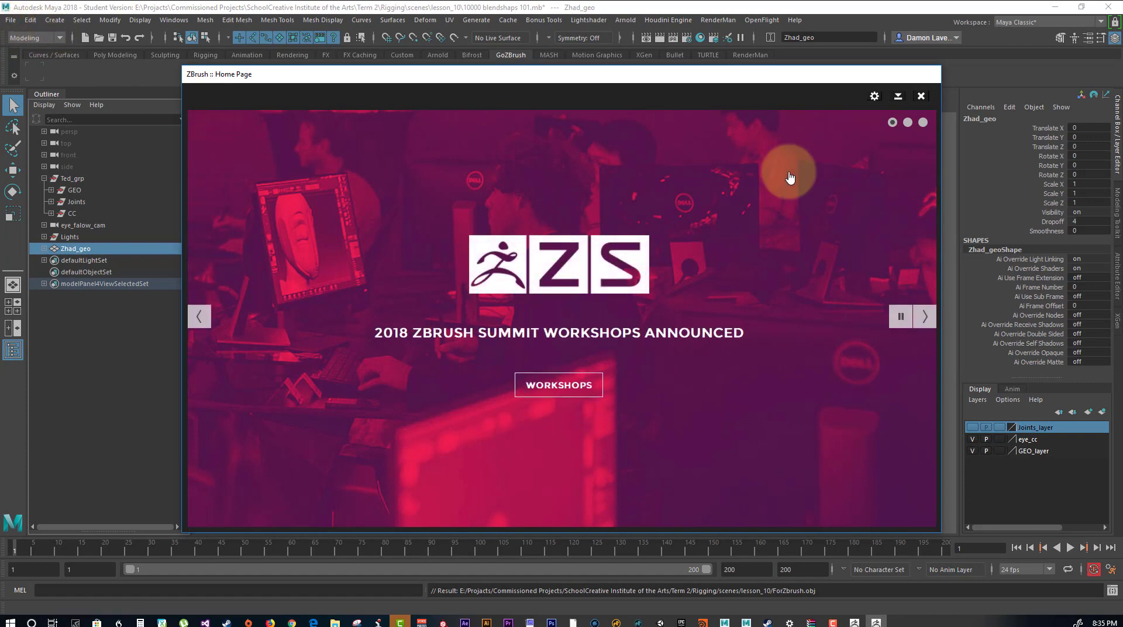
Clear the Home Page and LightBox, then import ForZbrush.obj as the current tool
click(920, 97)
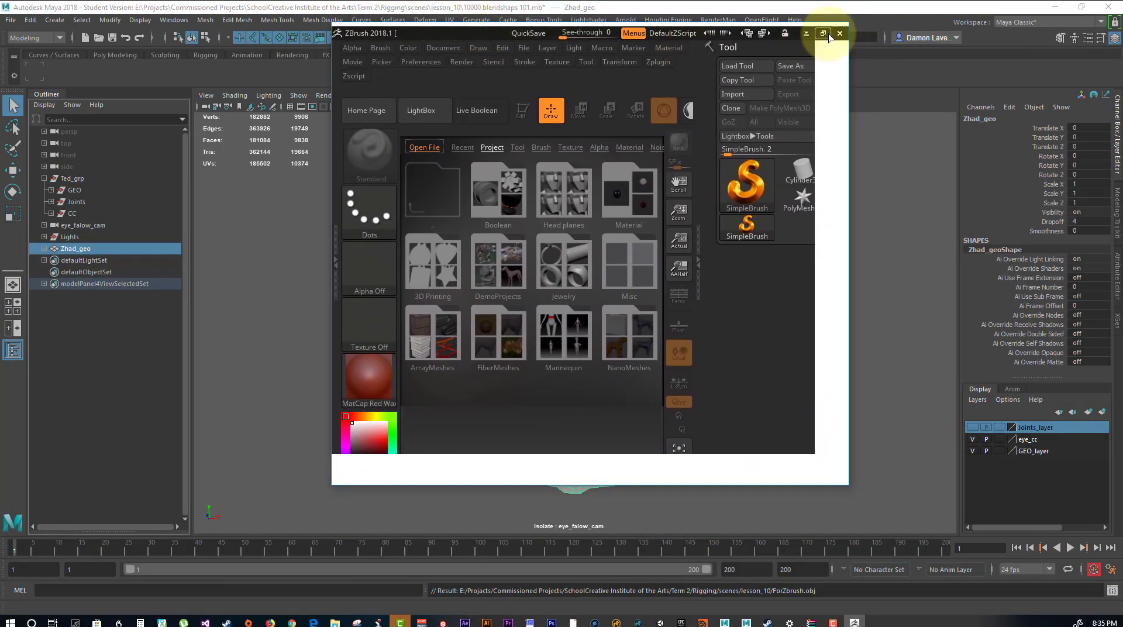
click(823, 32)
click(103, 56)
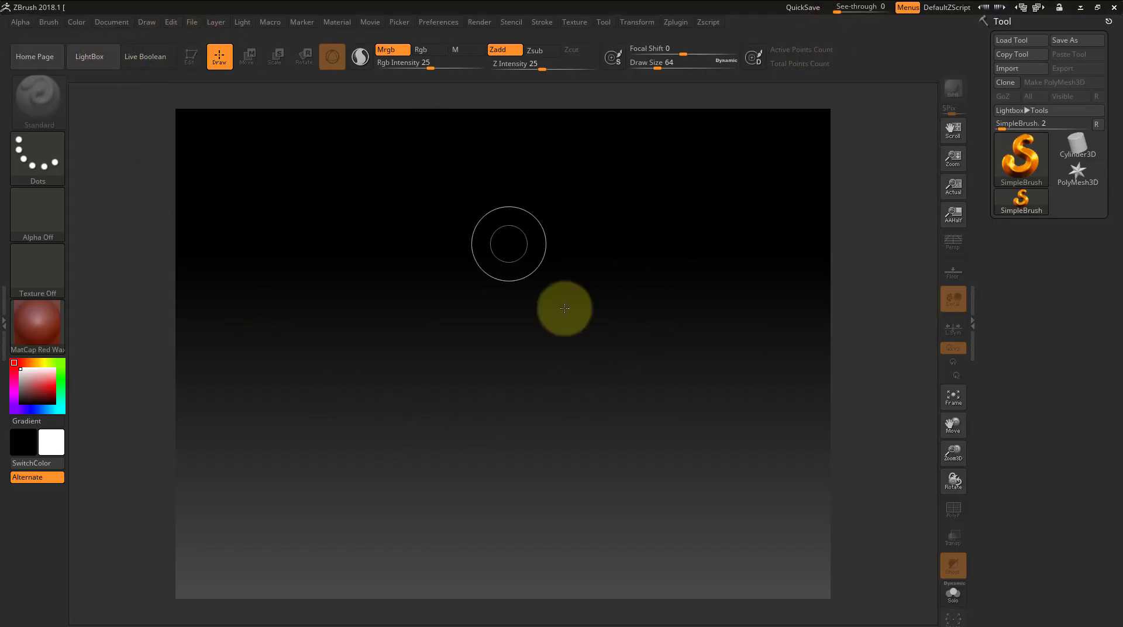
click(1019, 66)
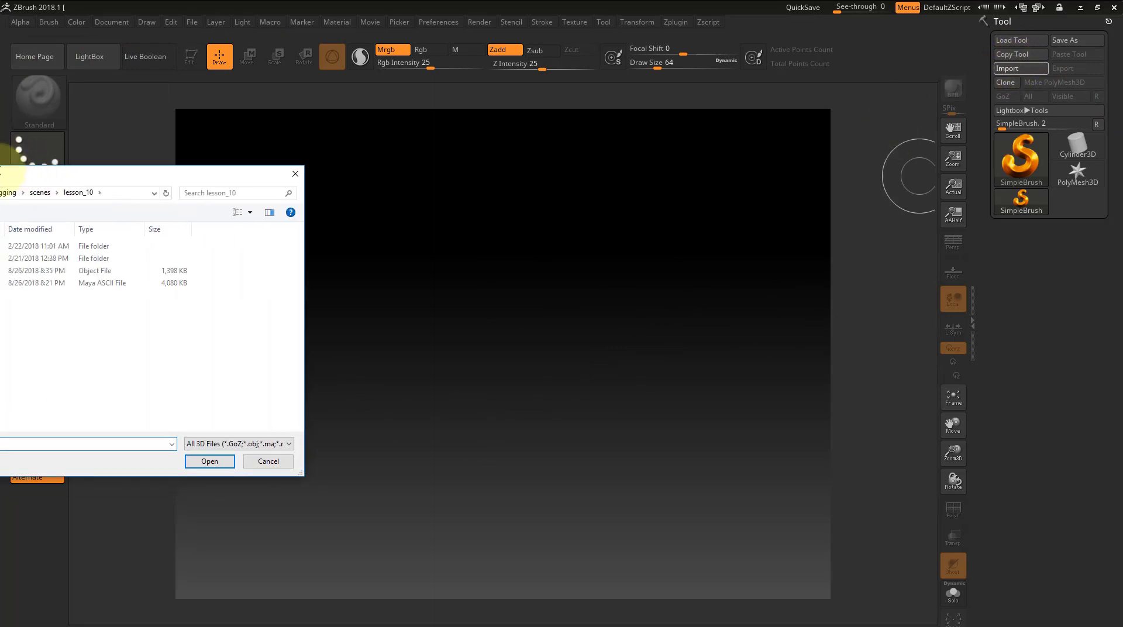
drag(10, 170, 348, 152)
click(227, 252)
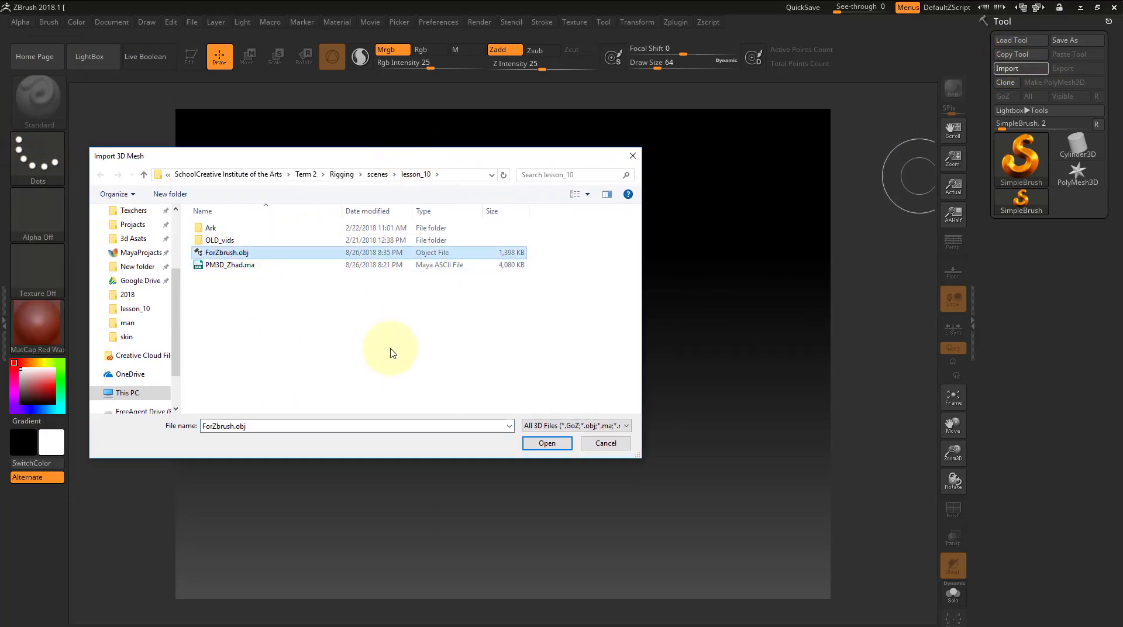
click(548, 445)
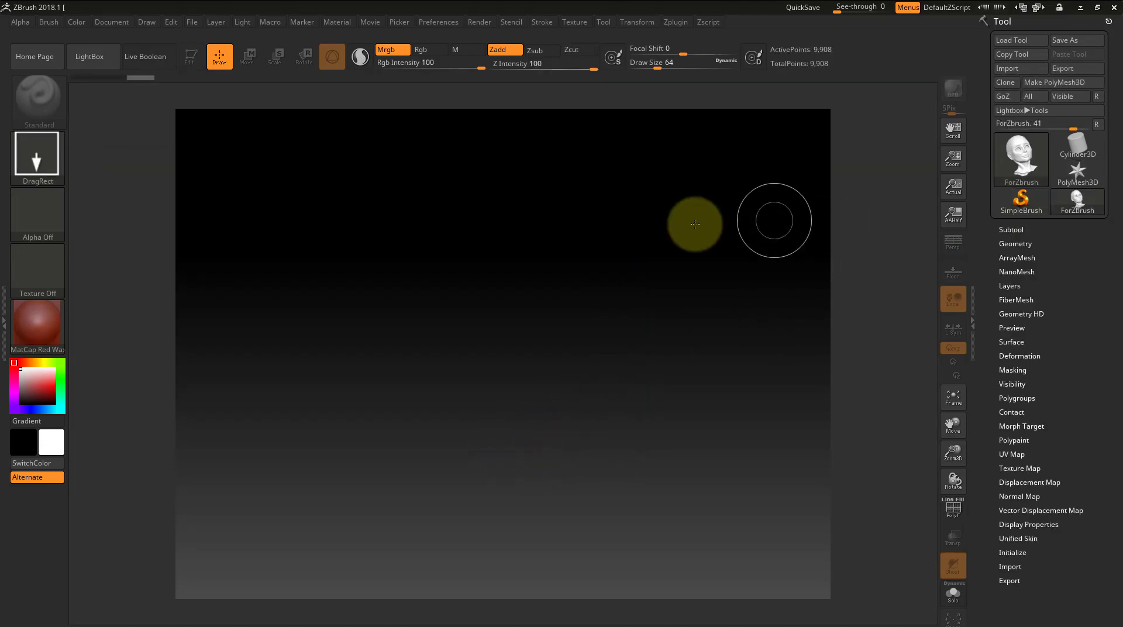
Draw the ForZbrush head on the canvas, enter Edit mode, and turn it frontal
mouse_move(502, 279)
mouse_down()
mouse_move(531, 422)
mouse_move(509, 509)
mouse_up()
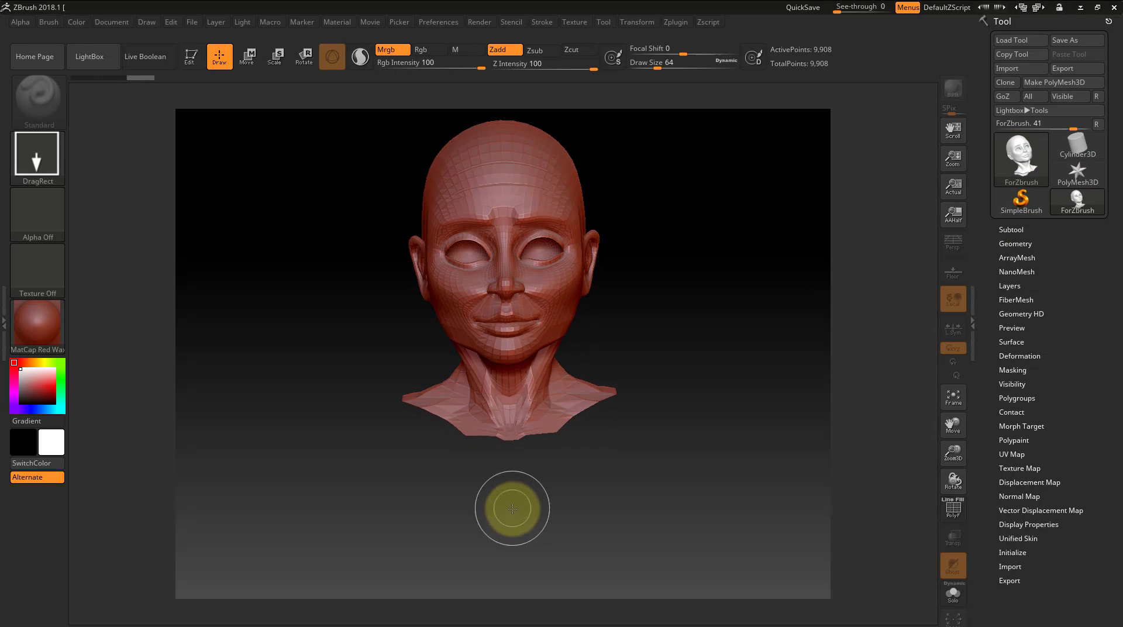
key(t)
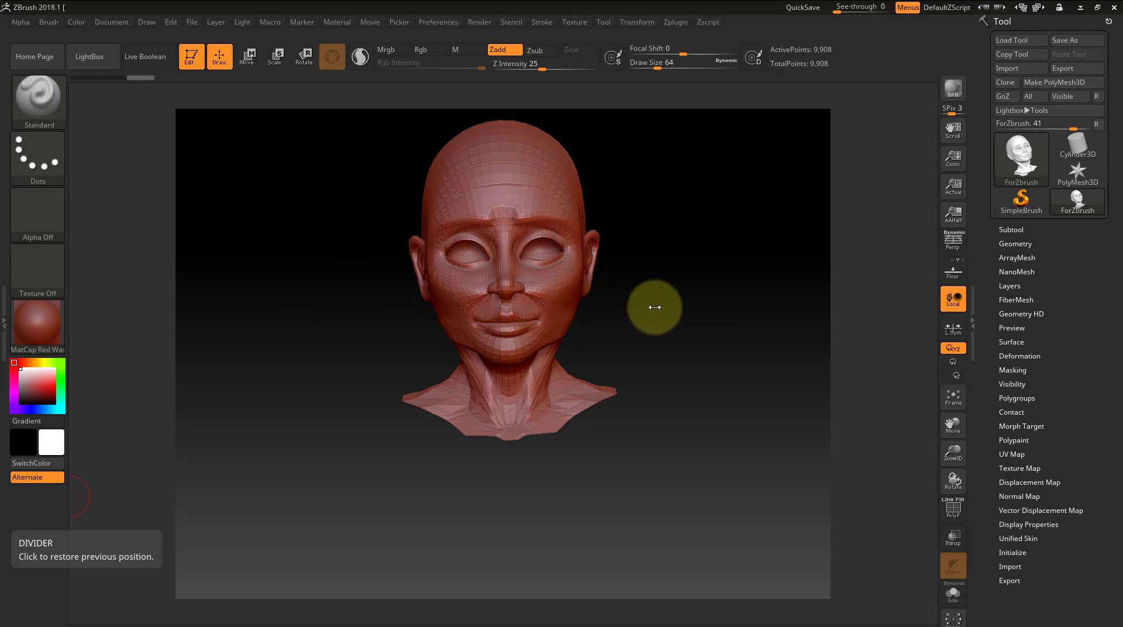
mouse_move(683, 299)
mouse_down()
mouse_move(647, 308)
mouse_move(677, 309)
mouse_move(660, 284)
mouse_move(628, 362)
mouse_move(661, 352)
mouse_up()
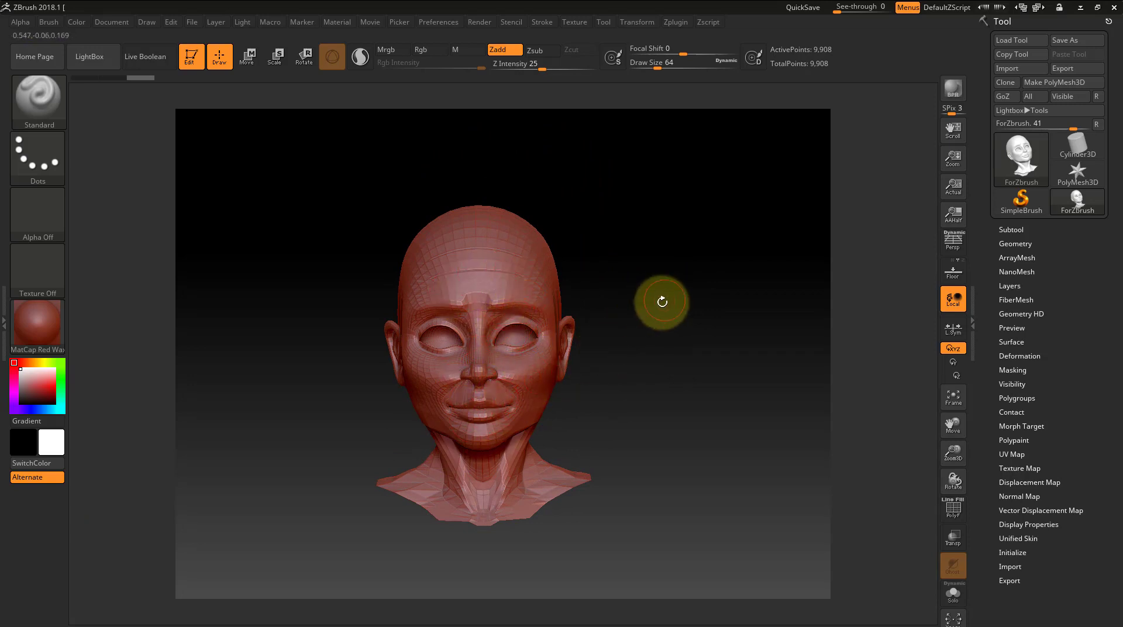
mouse_move(679, 329)
mouse_down()
mouse_move(642, 334)
mouse_move(682, 334)
mouse_up()
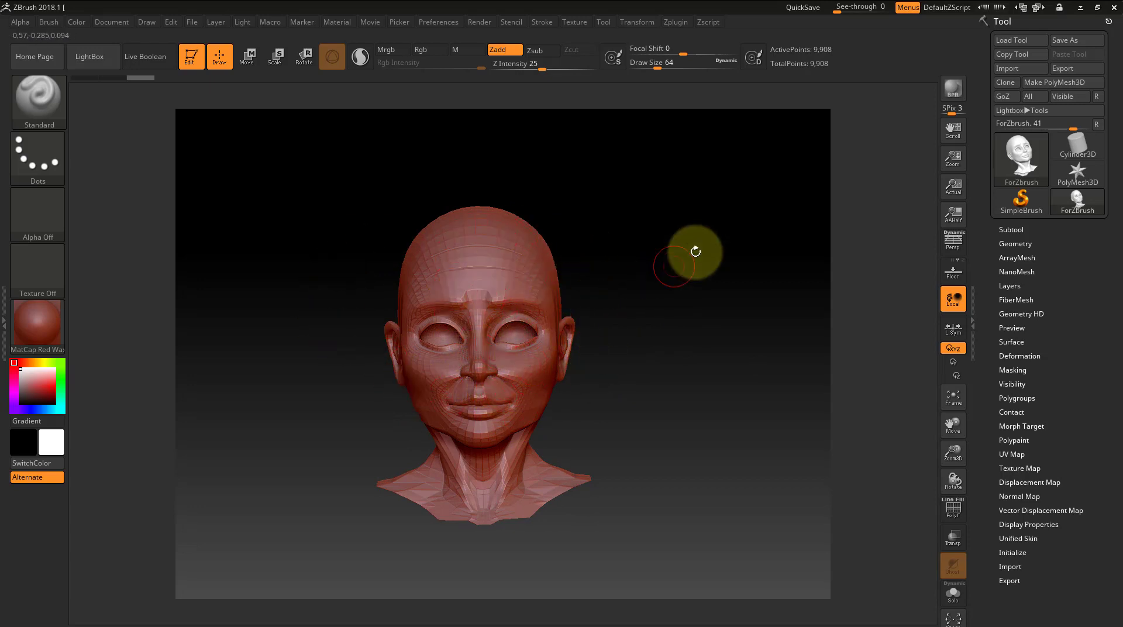
mouse_move(644, 301)
mouse_down()
mouse_move(655, 304)
mouse_move(357, 344)
mouse_up()
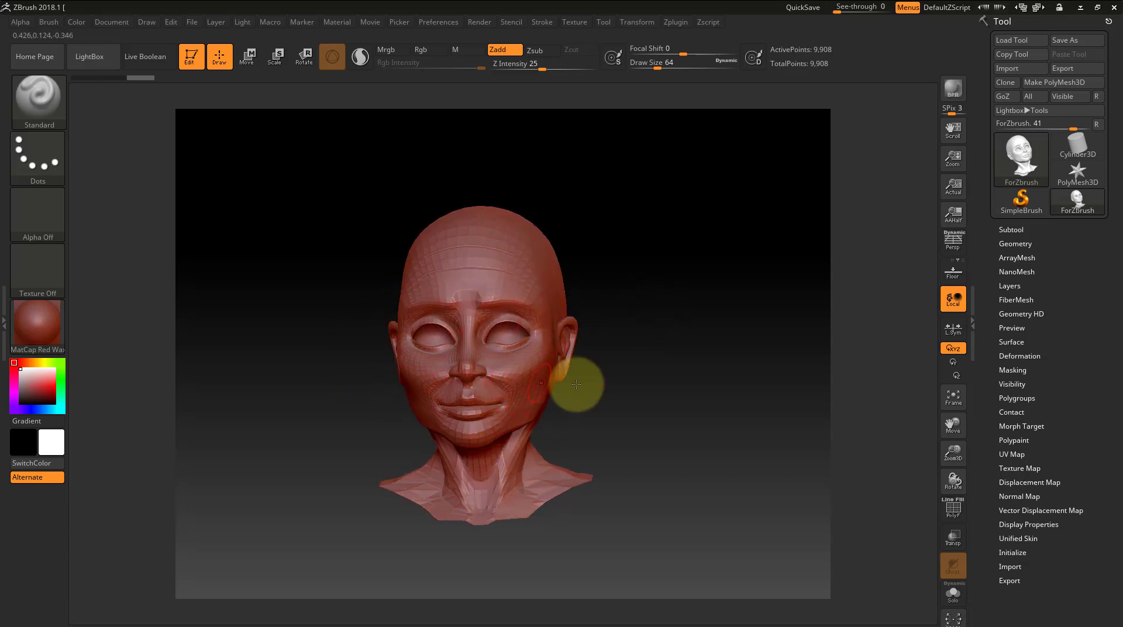
mouse_move(637, 389)
mouse_down()
mouse_move(649, 389)
mouse_move(637, 389)
mouse_up()
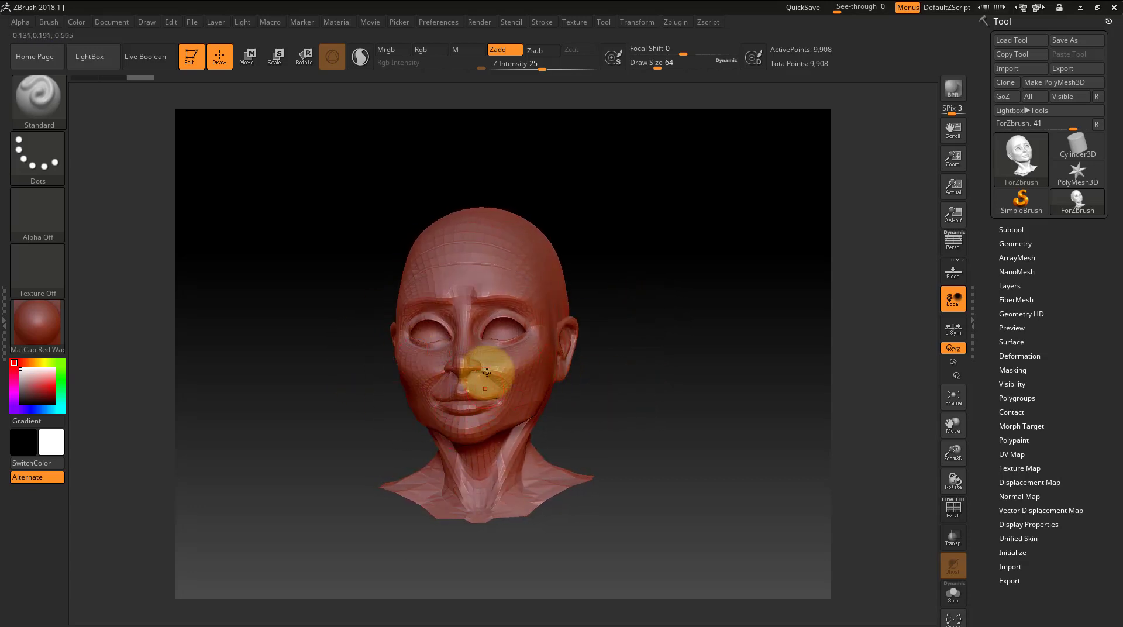
mouse_move(647, 301)
mouse_down()
mouse_move(672, 303)
mouse_move(202, 332)
mouse_up()
drag(677, 334, 657, 313)
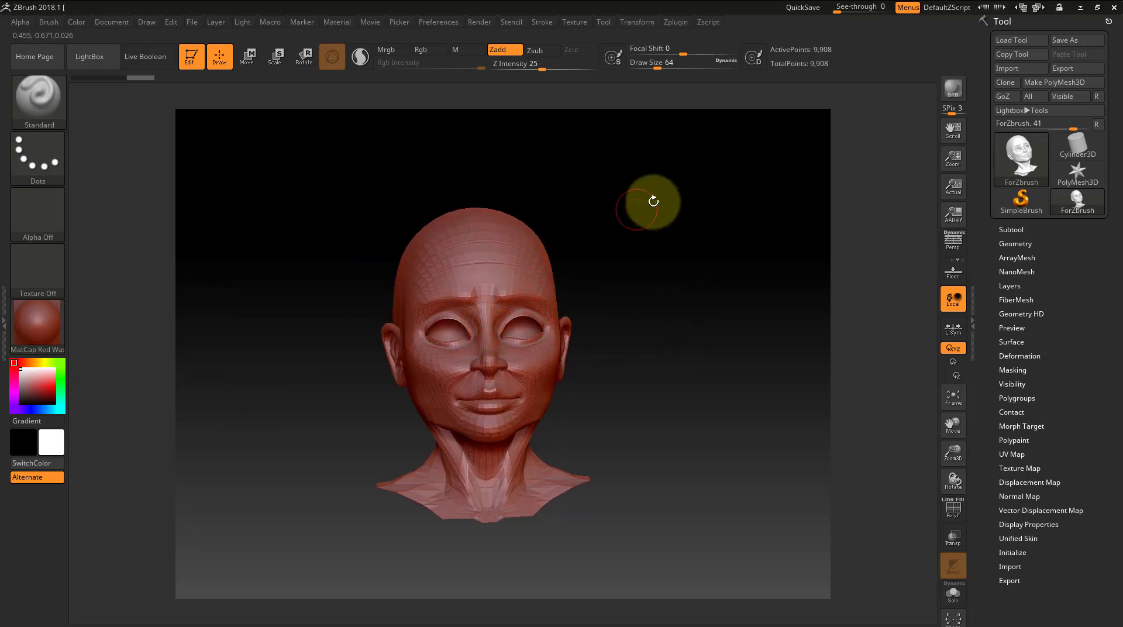
mouse_move(609, 243)
mouse_down()
mouse_move(620, 266)
mouse_move(651, 246)
mouse_move(632, 258)
mouse_move(617, 251)
mouse_move(635, 297)
mouse_move(622, 313)
mouse_move(614, 306)
mouse_move(652, 358)
mouse_move(672, 351)
mouse_move(697, 306)
mouse_up()
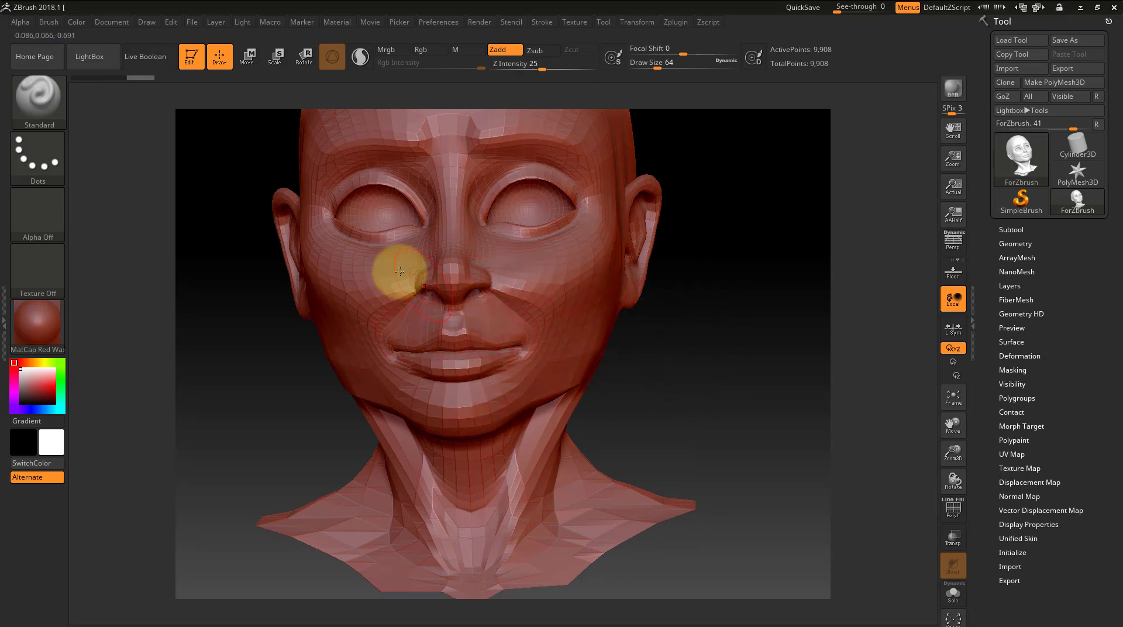
mouse_move(703, 333)
mouse_down()
mouse_move(714, 331)
mouse_move(705, 331)
mouse_up()
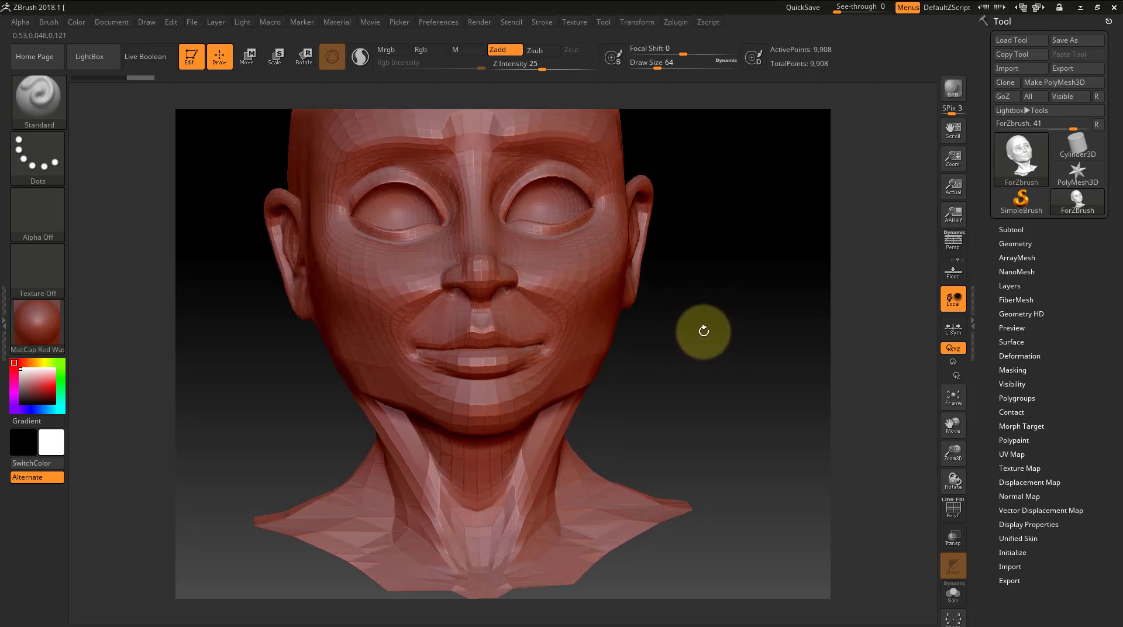
Pick the Move Topological brush and create Untitled Layer 1 under Tool > Layers
click(51, 107)
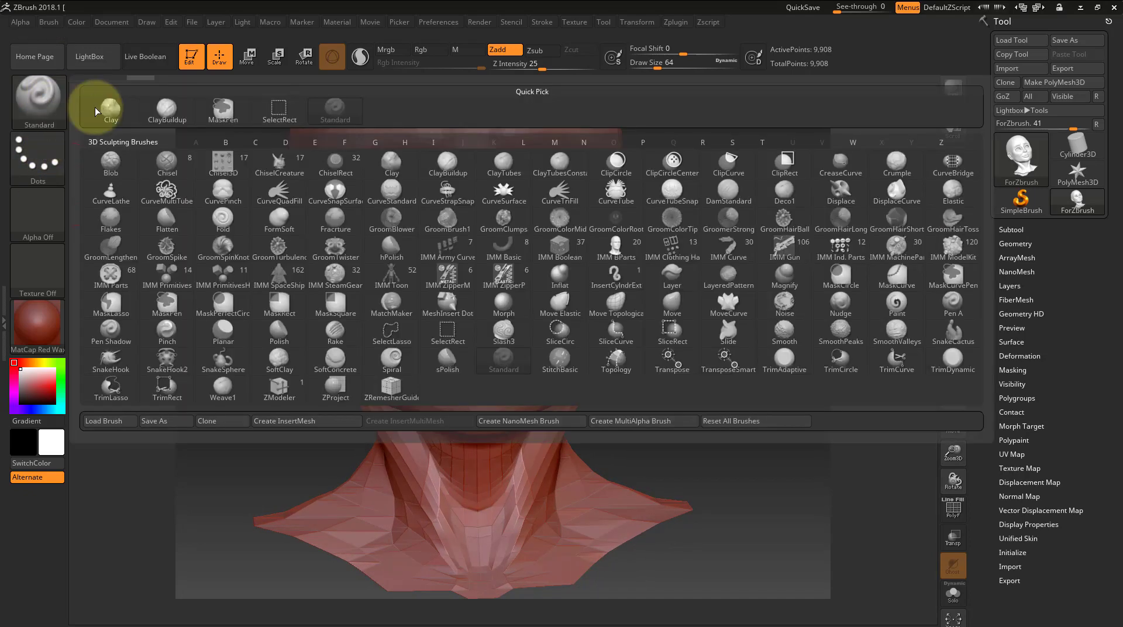
click(617, 304)
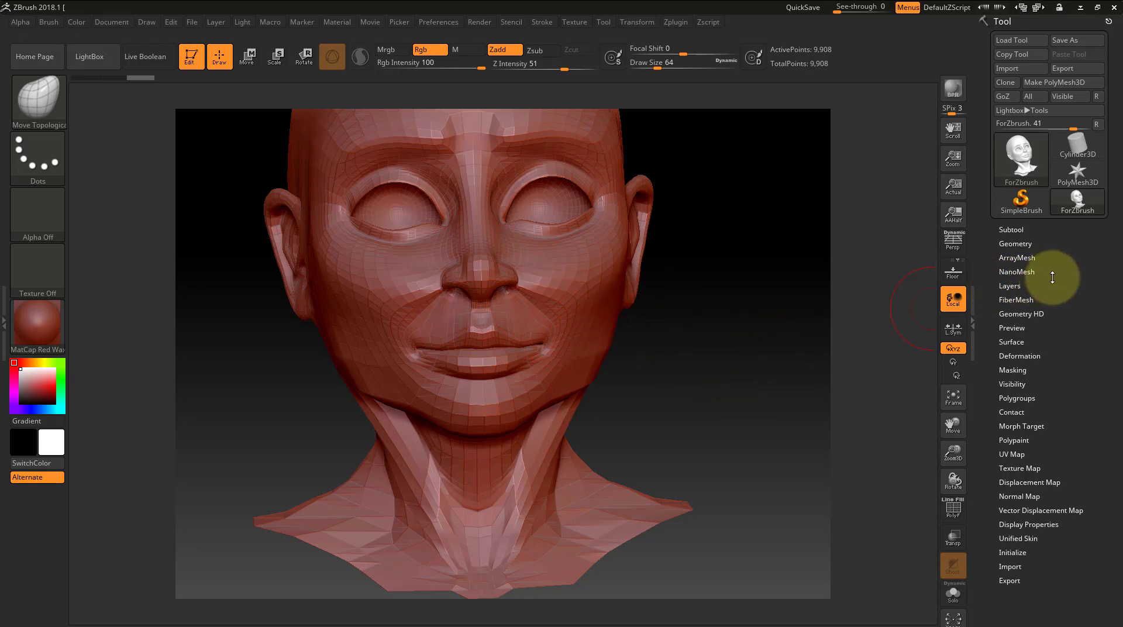
click(1011, 286)
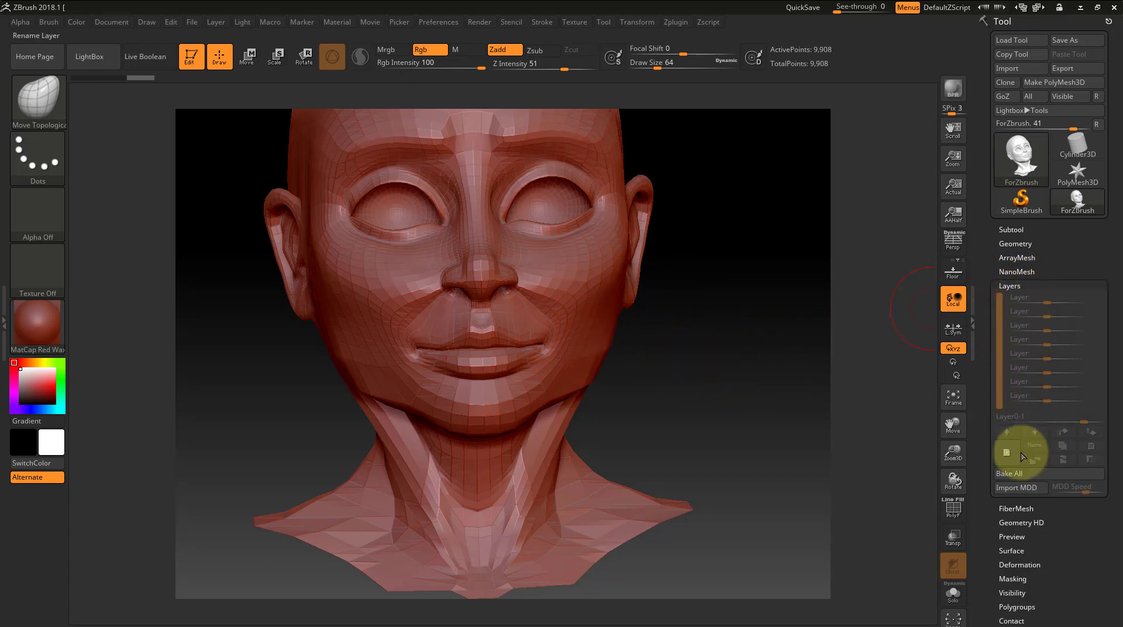
click(1009, 461)
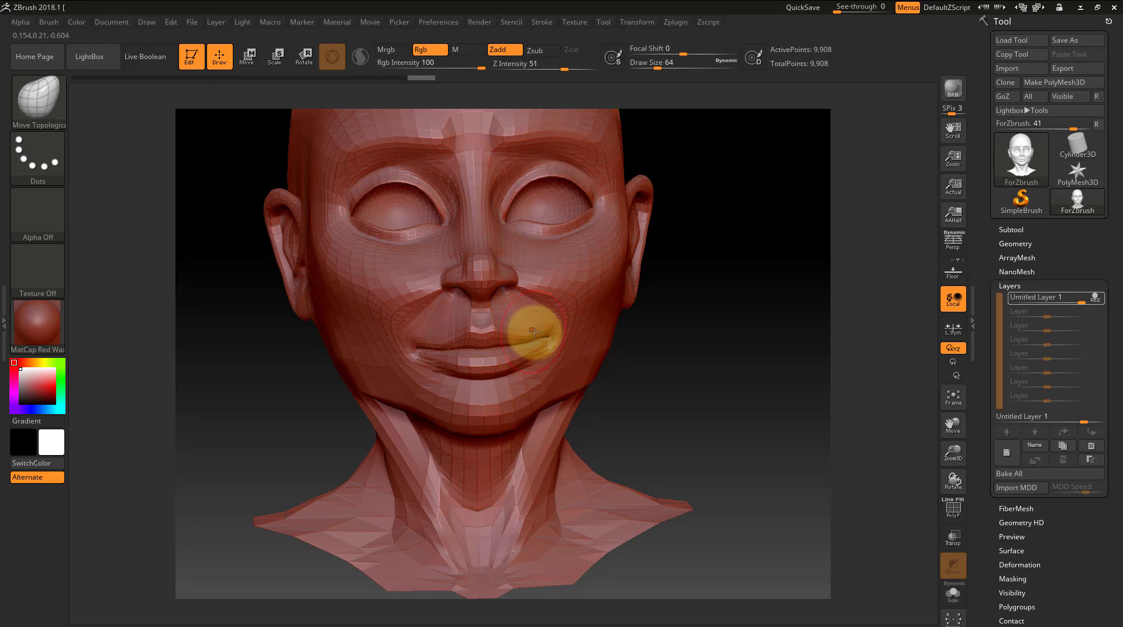
Check the head from the side, then drag a mouth corner upward into a smile
mouse_move(643, 331)
mouse_down()
mouse_move(667, 334)
mouse_move(575, 350)
mouse_up()
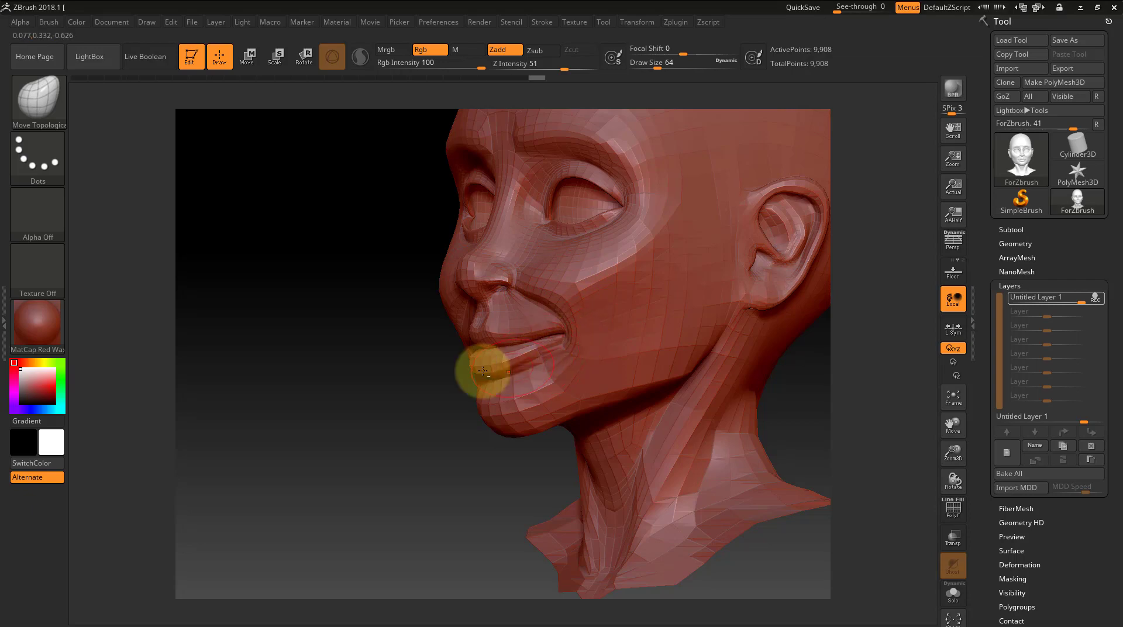
mouse_move(393, 369)
mouse_down()
mouse_move(659, 356)
mouse_move(466, 319)
mouse_up()
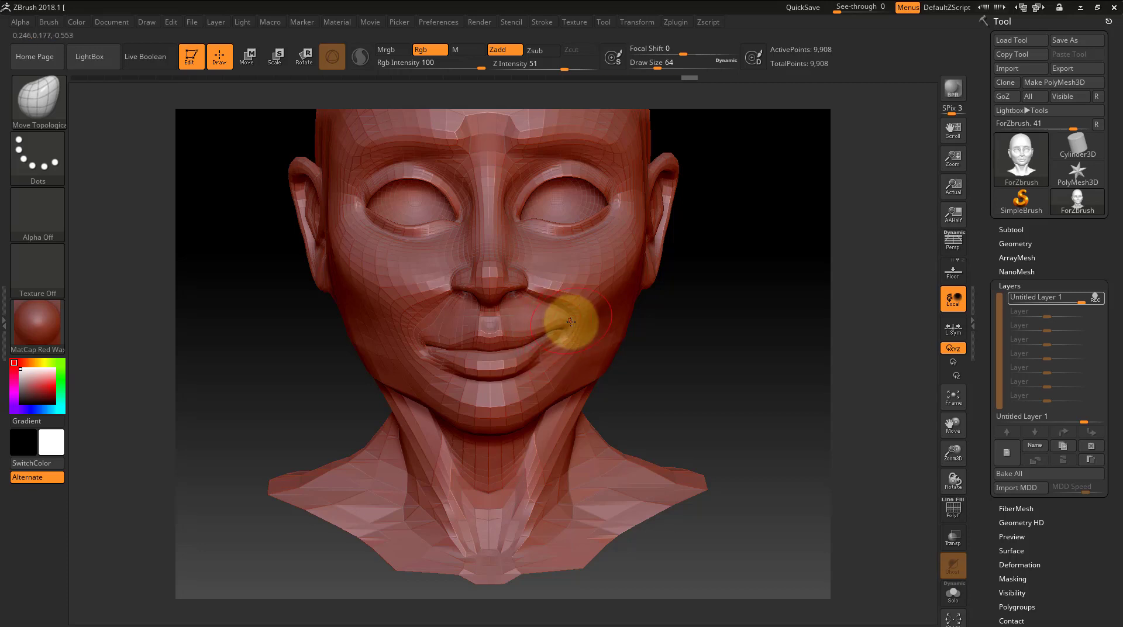
drag(737, 351, 805, 279)
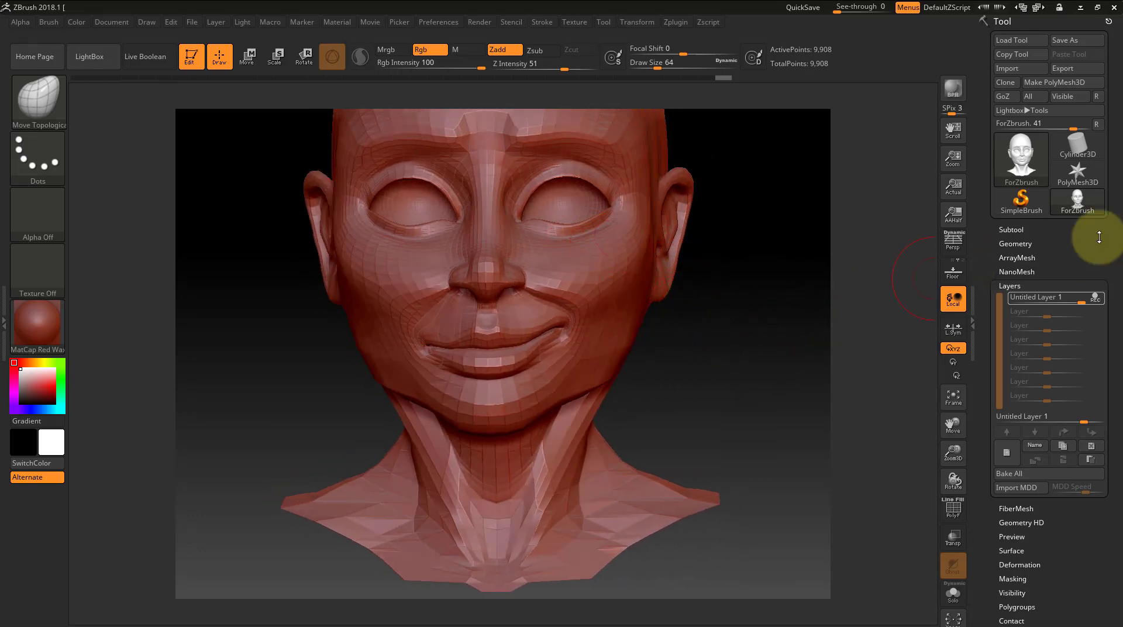
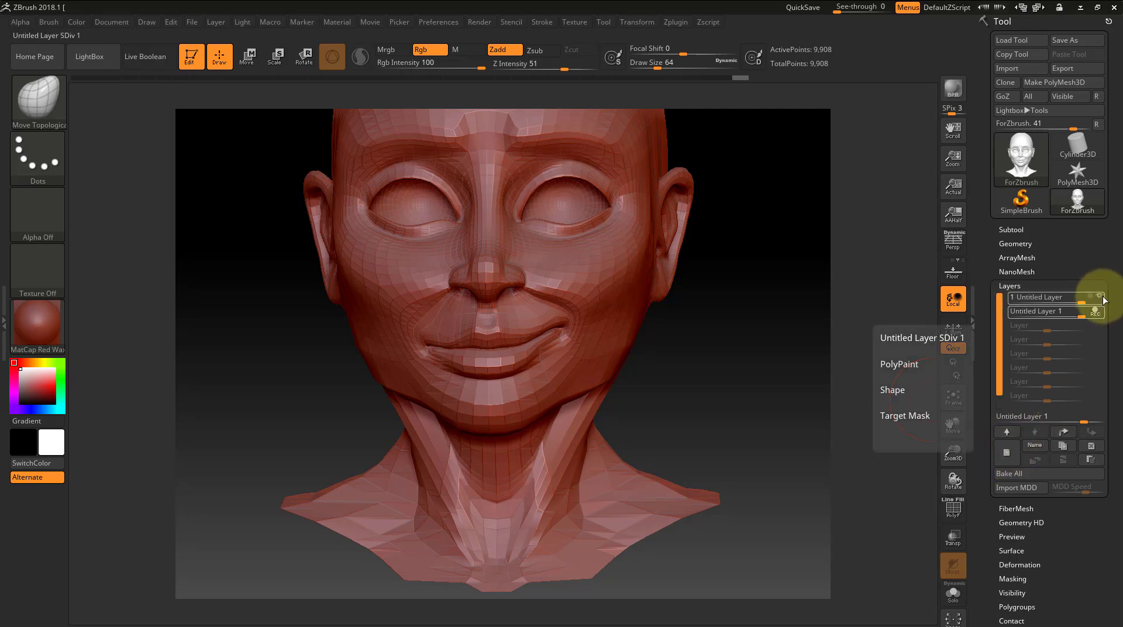
Move REC from the smile layer to layer 2, pull the mouth corners into a frown, and add a layer
click(1099, 304)
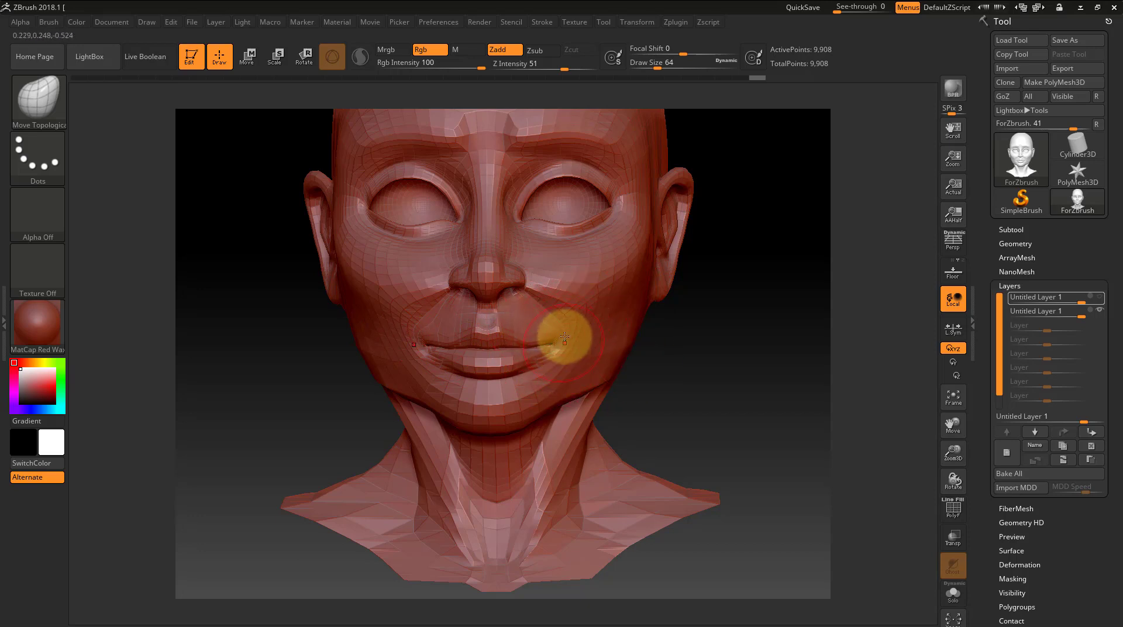
click(1092, 313)
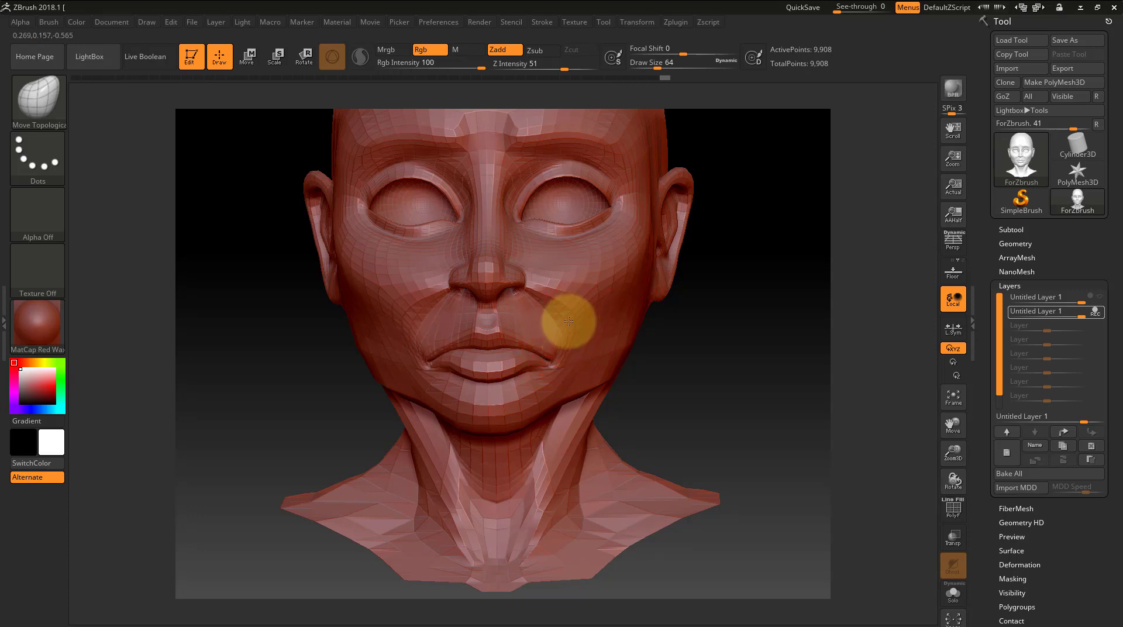
drag(596, 338, 561, 356)
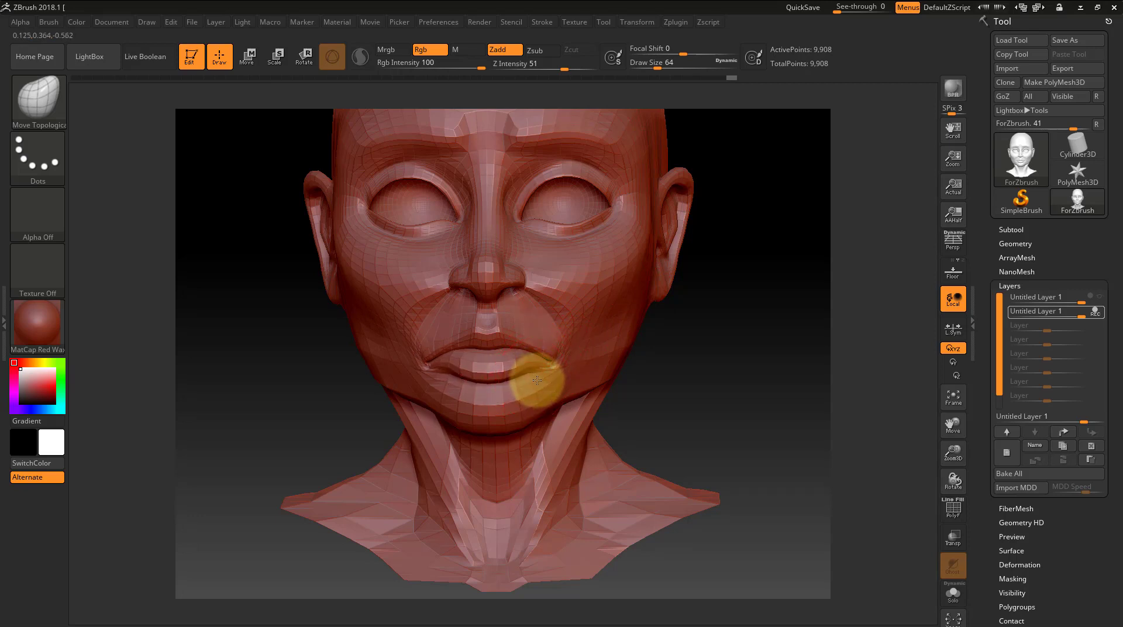
drag(537, 380, 541, 383)
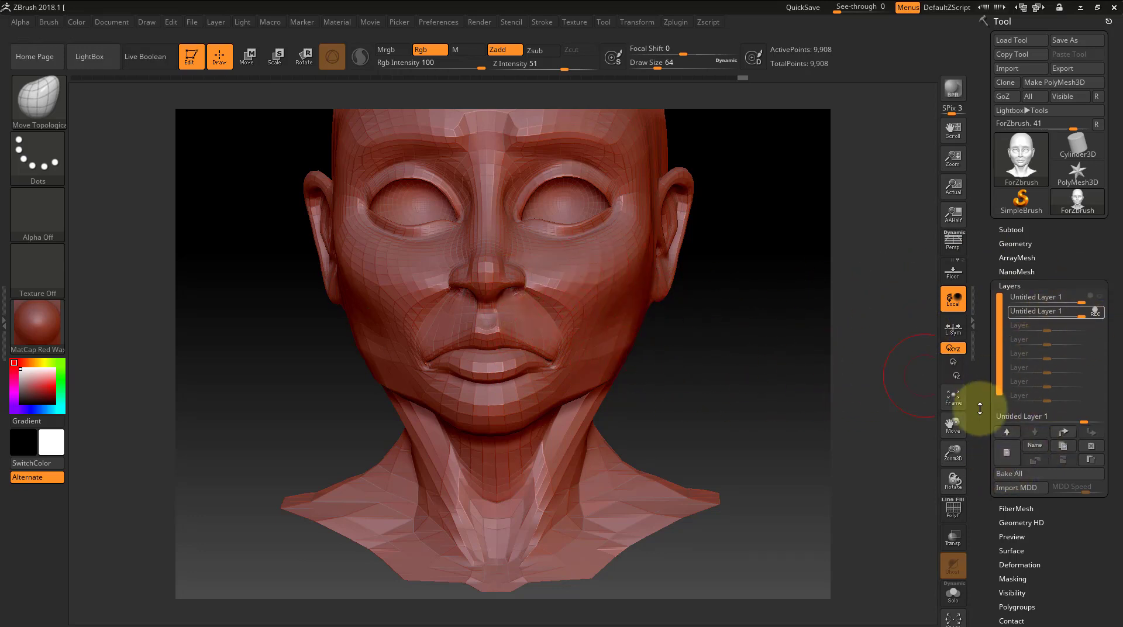
click(1009, 452)
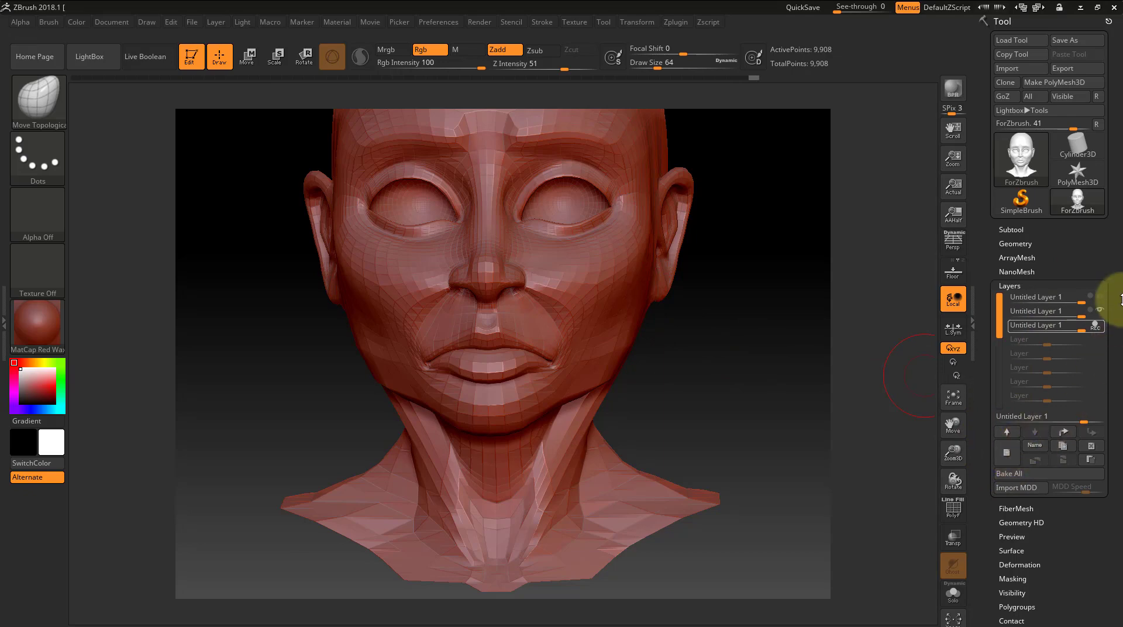
Turn off REC on the new layer and orbit the head to view the smile expression
click(1095, 325)
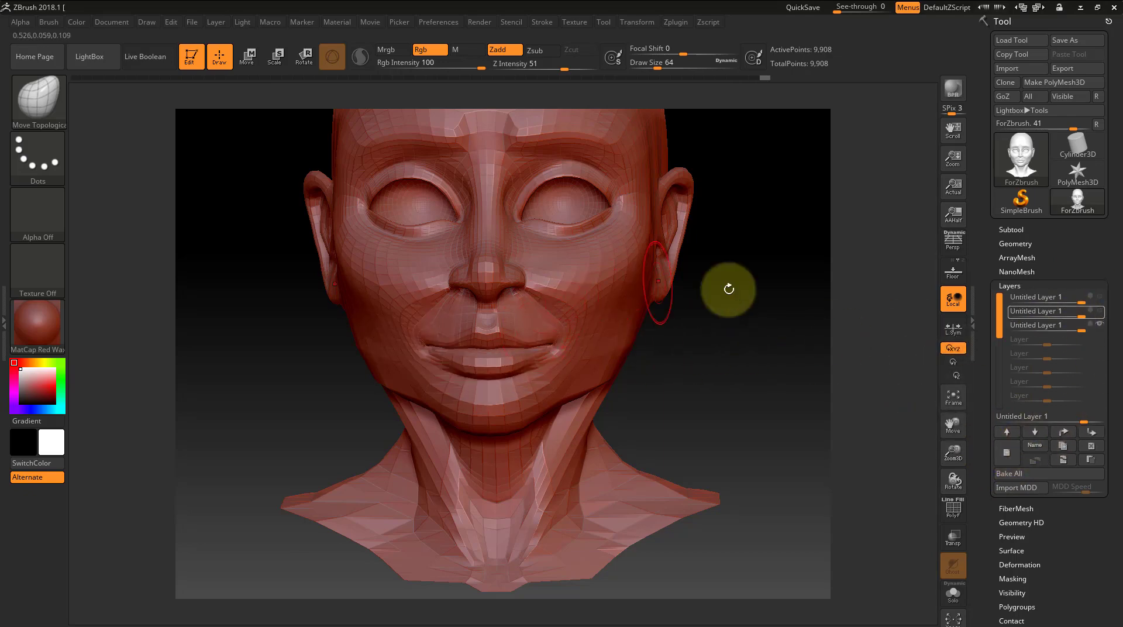
mouse_move(729, 288)
mouse_down()
mouse_move(747, 325)
mouse_move(730, 313)
mouse_move(749, 297)
mouse_move(732, 296)
mouse_move(745, 304)
mouse_move(722, 308)
mouse_move(749, 313)
mouse_move(697, 376)
mouse_move(704, 383)
mouse_move(685, 374)
mouse_up()
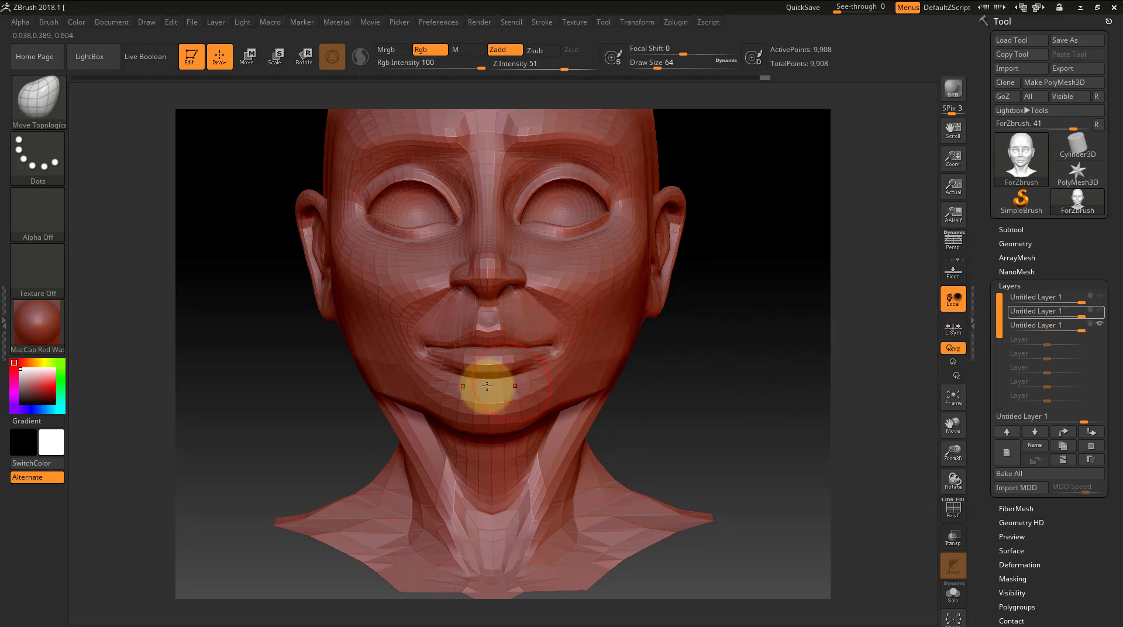
Enable REC on the third layer, reshape the mouth corners, and set up Ctrl masking around the lips
click(1094, 328)
key(ctrl)
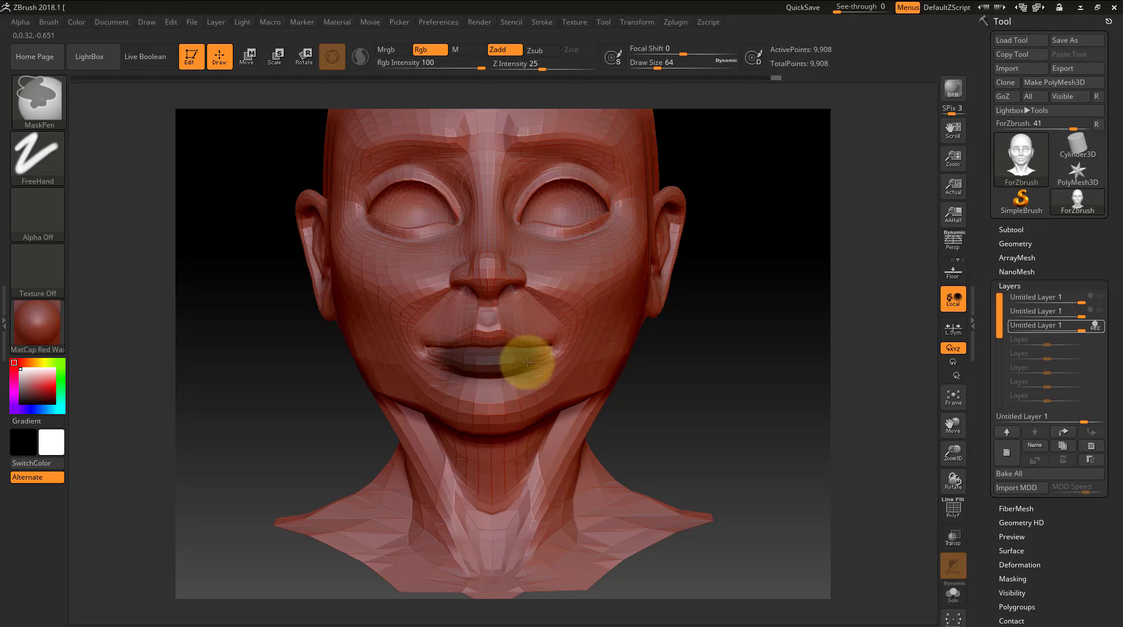
mouse_move(527, 362)
mouse_down()
mouse_move(557, 361)
mouse_move(509, 359)
mouse_up()
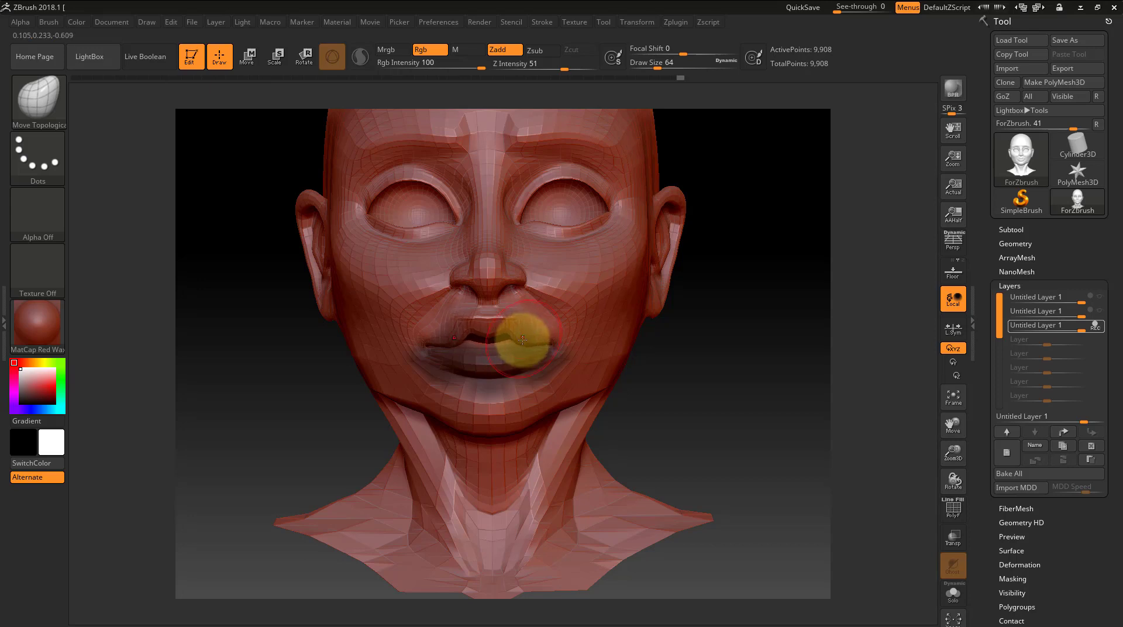
key(ctrl)
key(ctrl+shift)
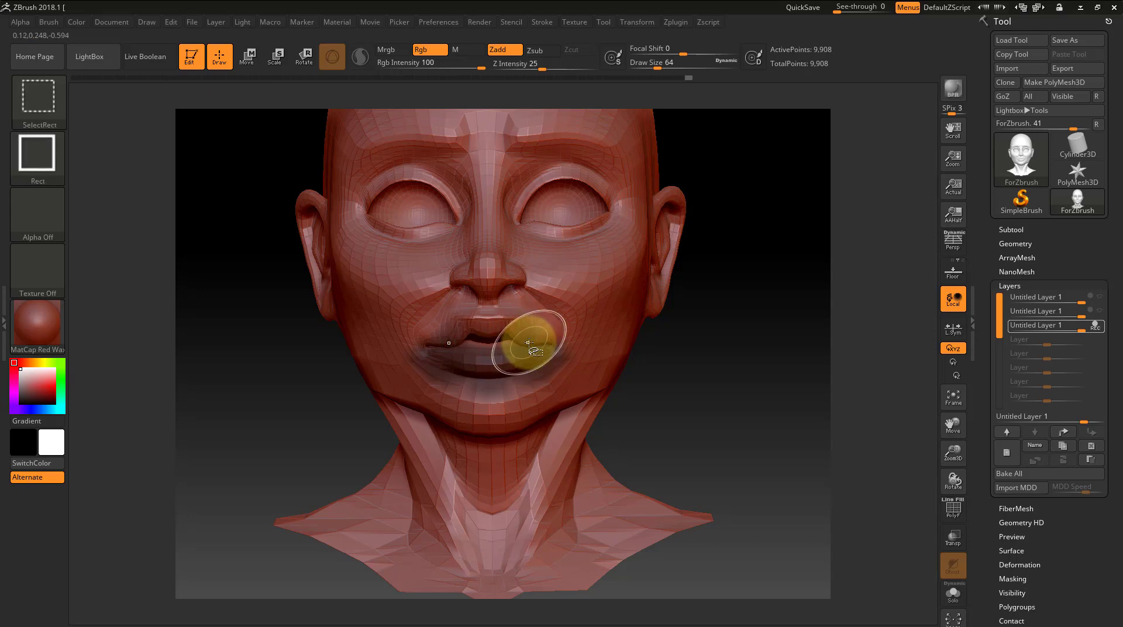
key(ctrl+alt)
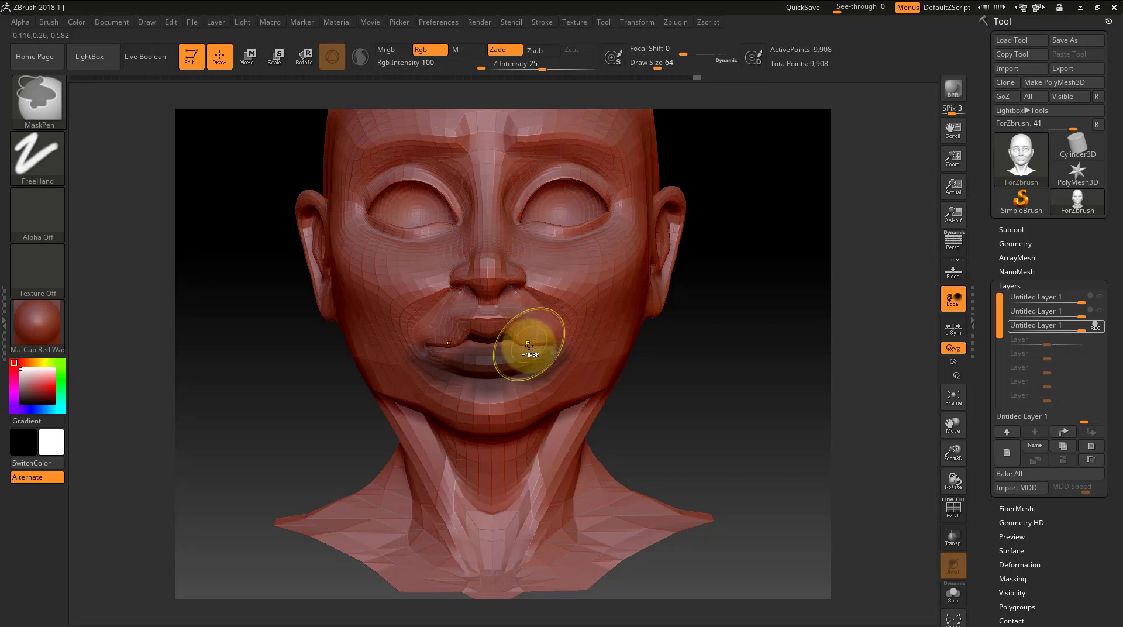
key(ctrl+alt)
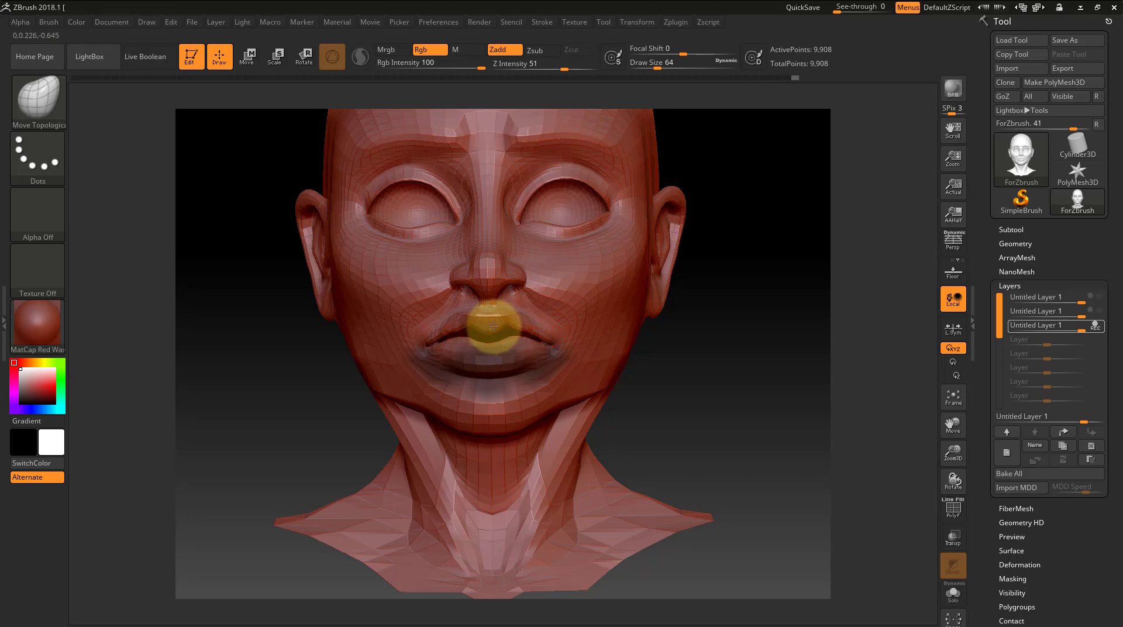
Pull the upper and lower lips apart, undo and restore the edits, checking from three-quarter view
drag(518, 318, 458, 319)
mouse_move(452, 359)
mouse_down()
mouse_move(523, 355)
mouse_move(504, 364)
mouse_up()
key(ctrl)
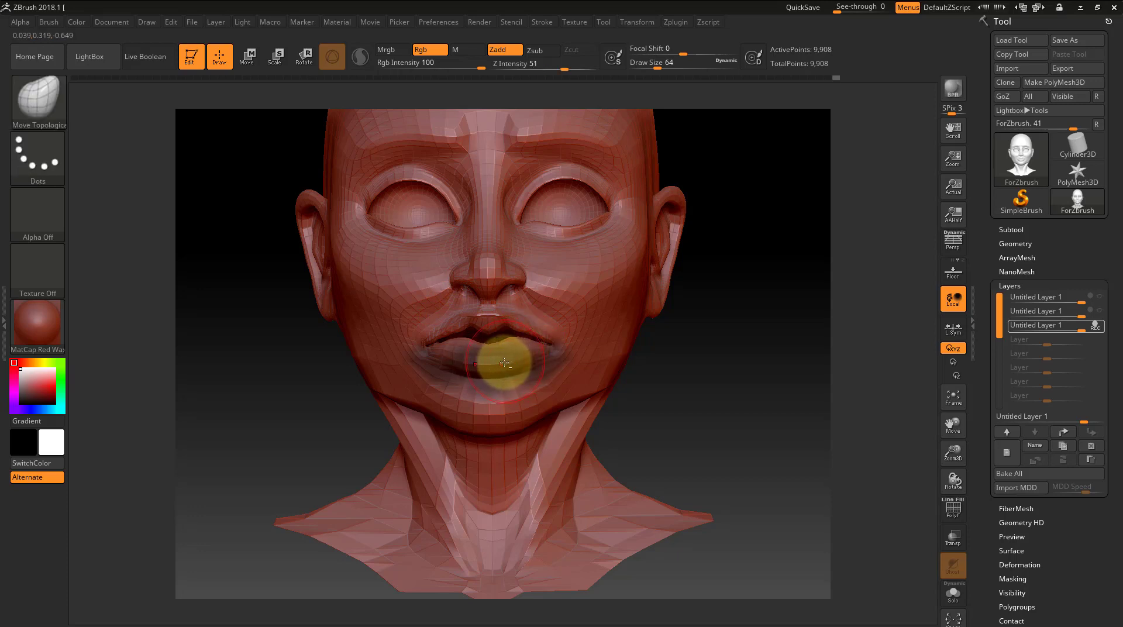
key(ctrl)
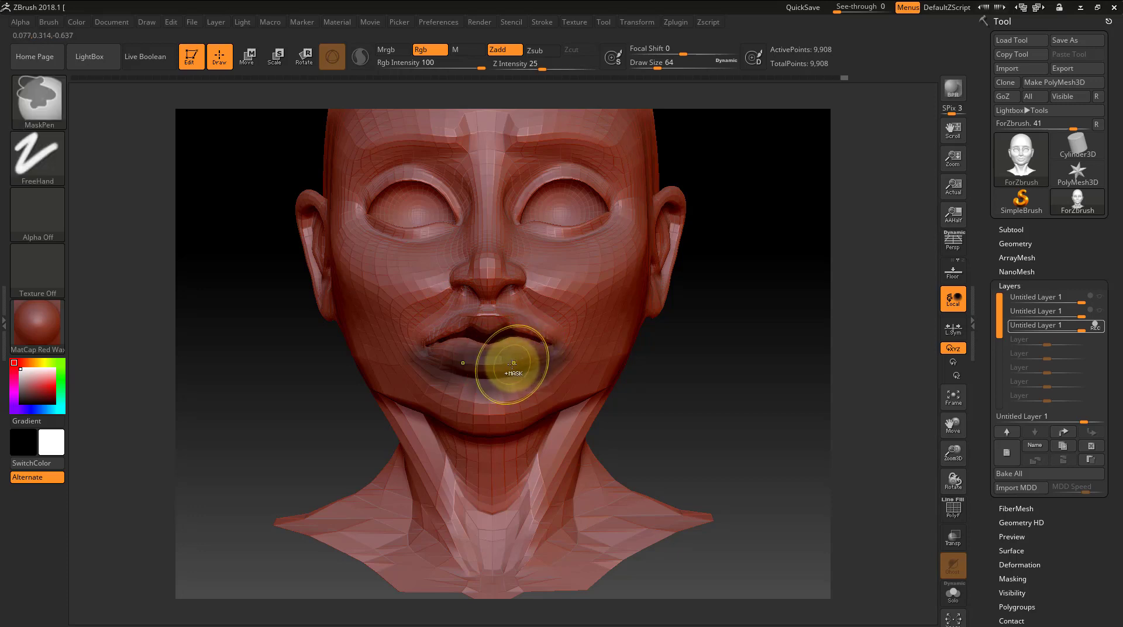
key(ctrl+z)
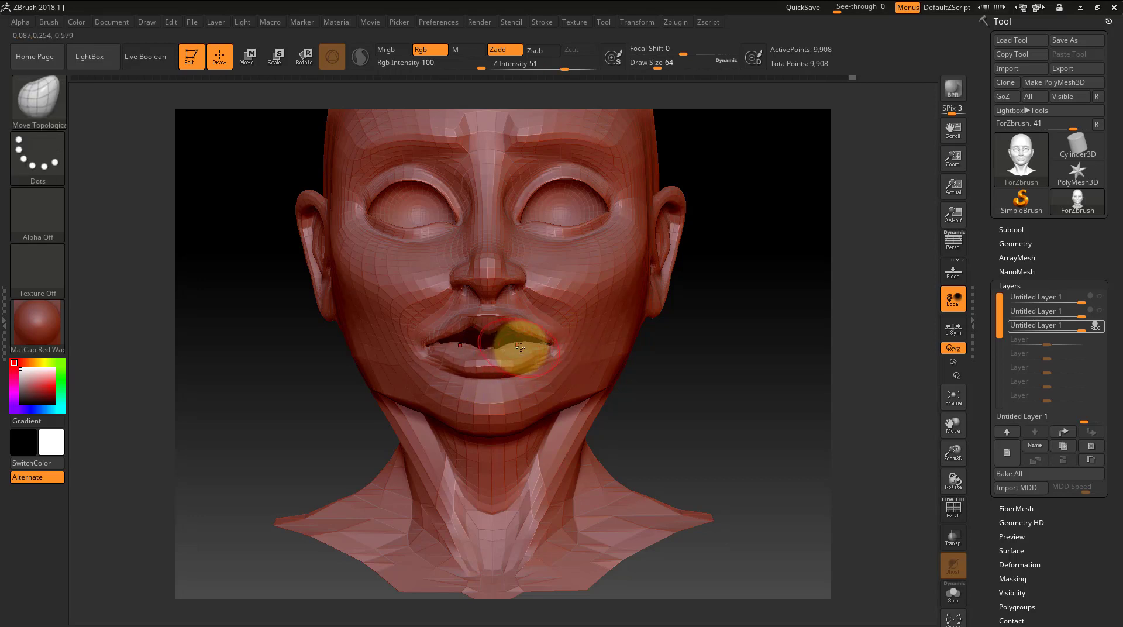
key(ctrl+z)
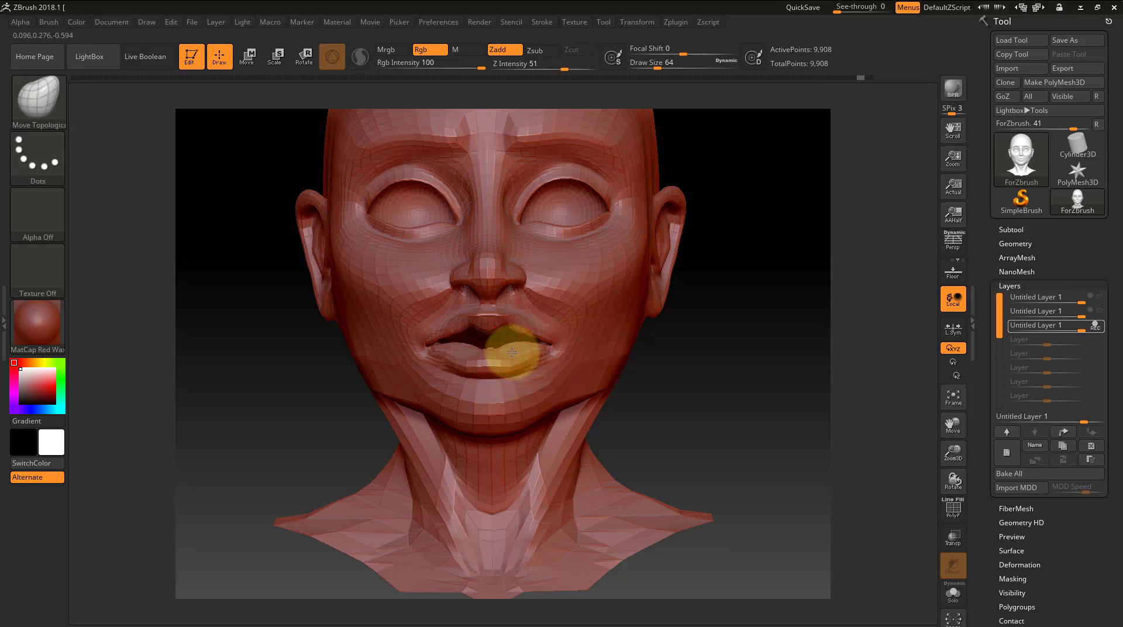
key(ctrl+z)
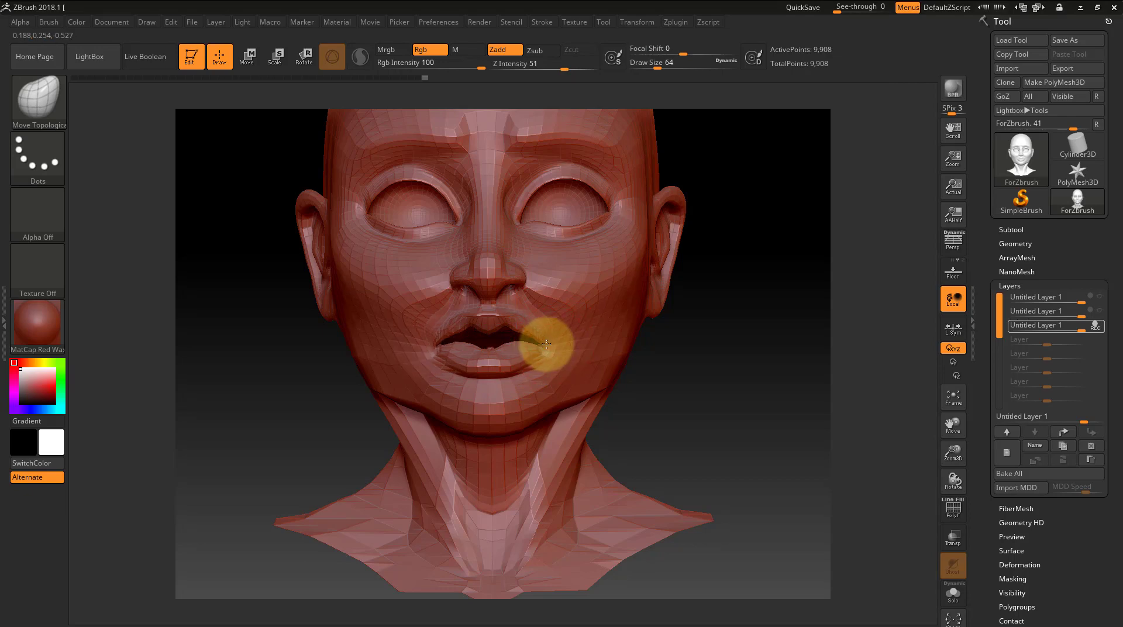
drag(715, 360, 474, 339)
click(500, 323)
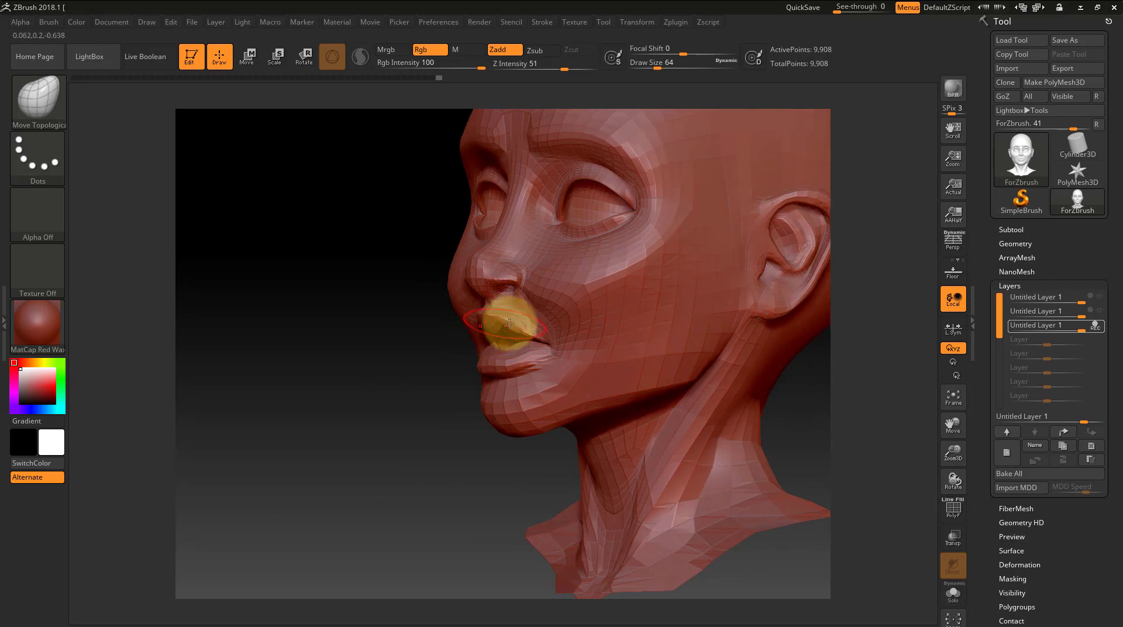
Turn off REC, lower the open-mouth layer's strength, delete that layer, and add a fresh one
click(1095, 326)
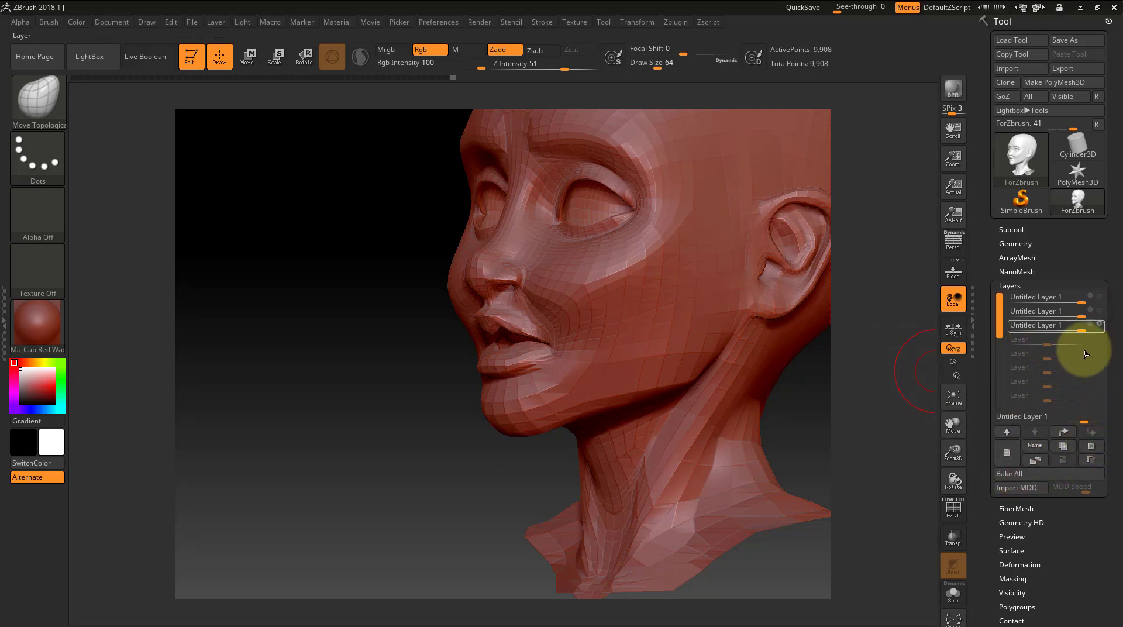
mouse_move(1041, 311)
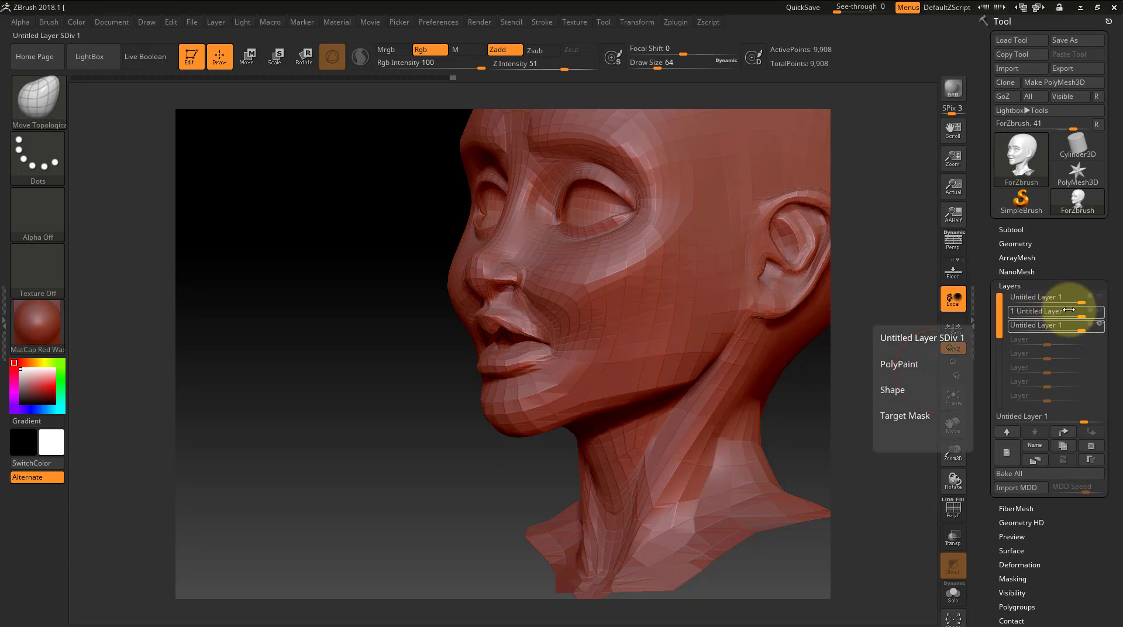
click(1048, 330)
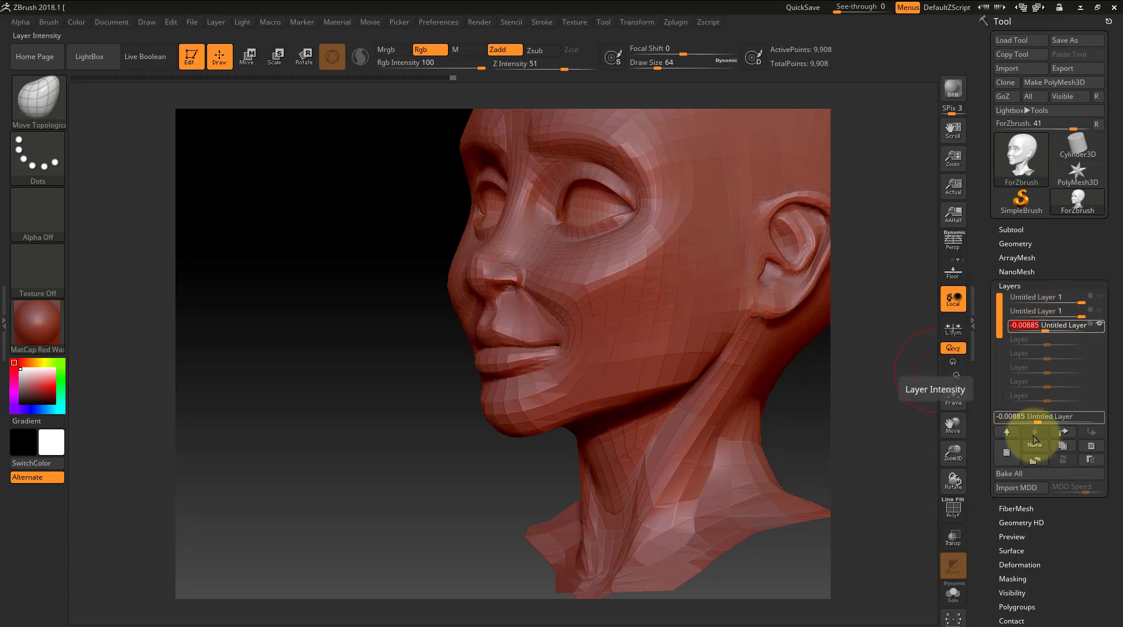
click(1103, 326)
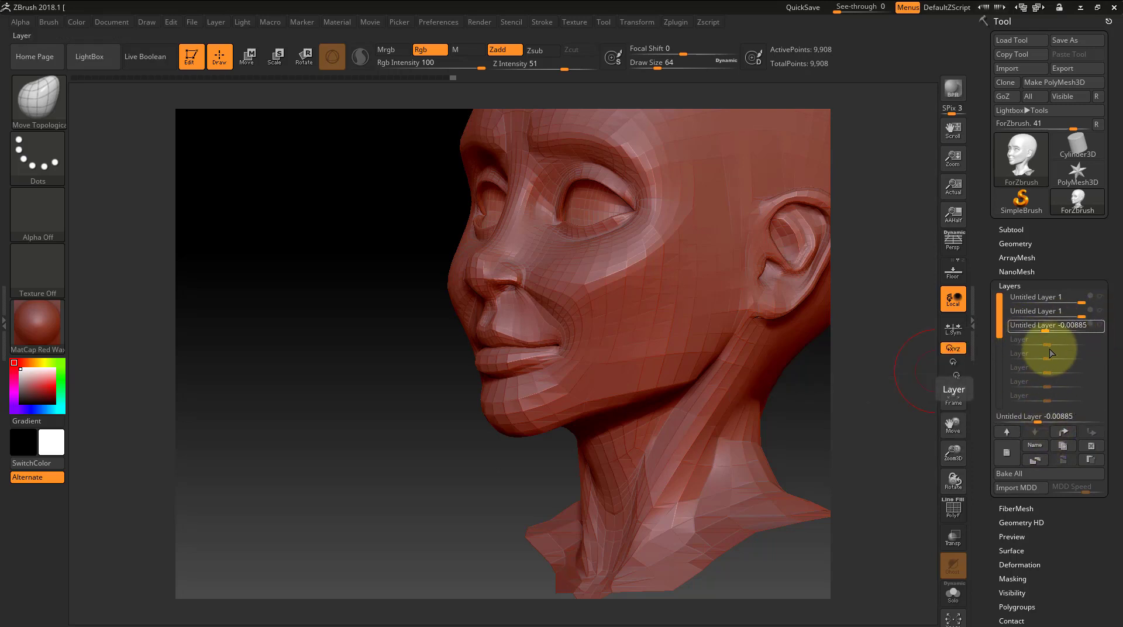
click(1090, 446)
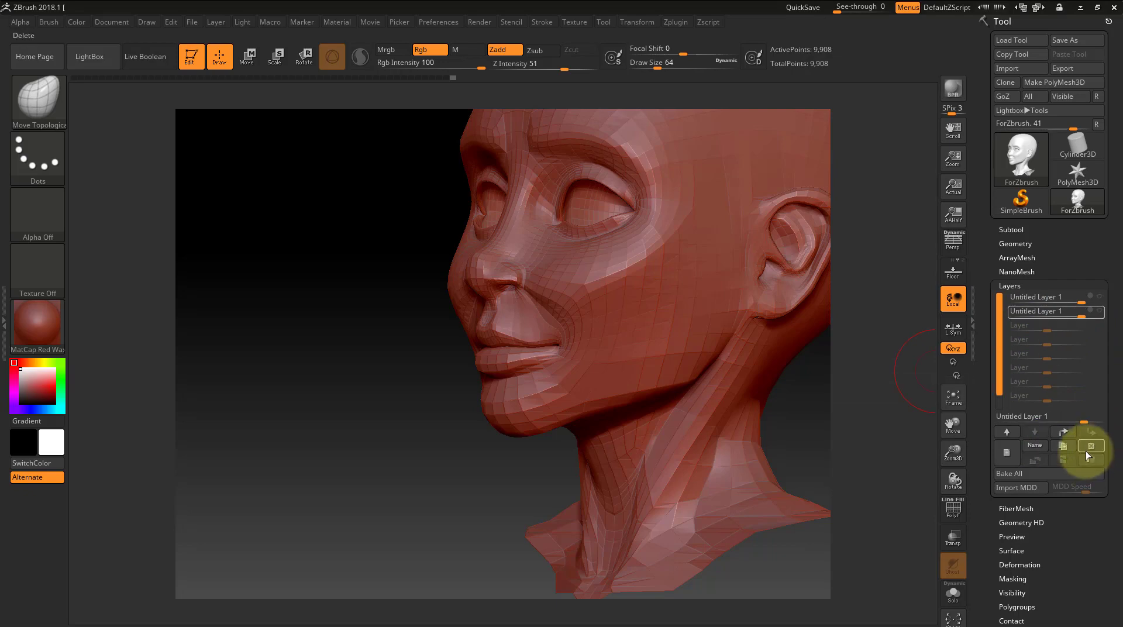
click(1007, 452)
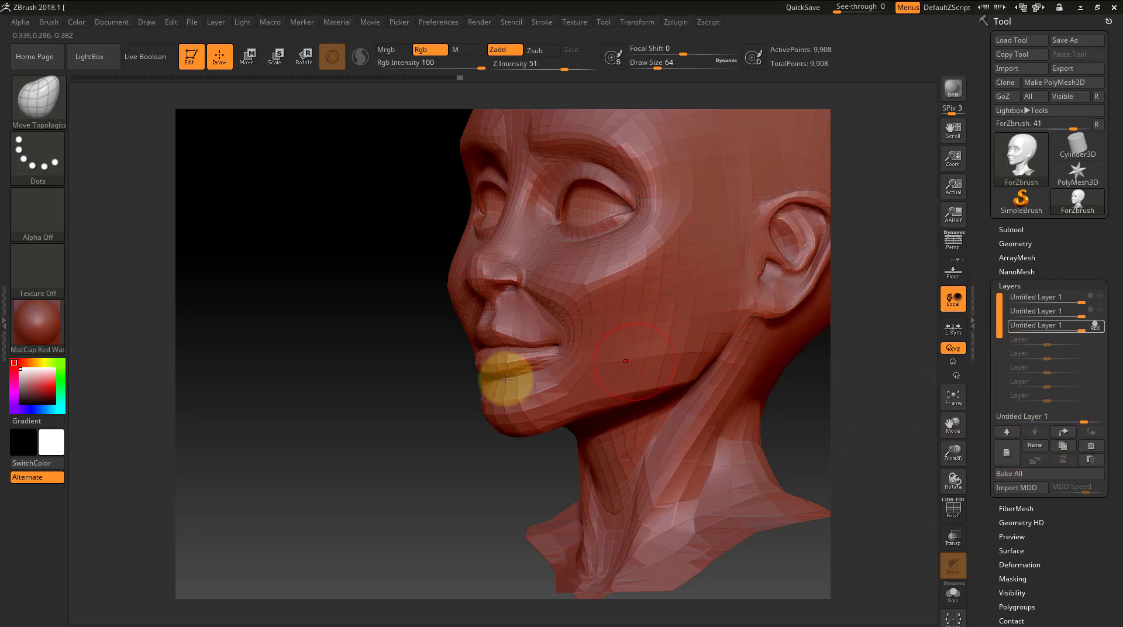
Orbit the head between front and side profile views to inspect the pursed lips
mouse_move(389, 395)
mouse_down()
mouse_move(422, 396)
mouse_move(414, 389)
mouse_up()
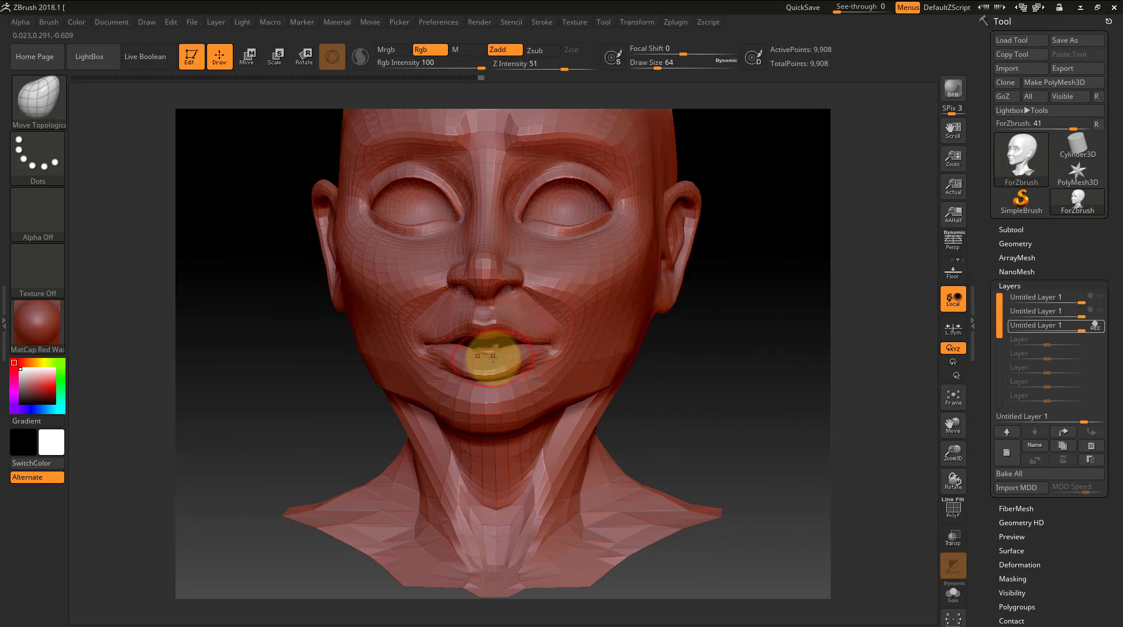
drag(665, 376, 484, 371)
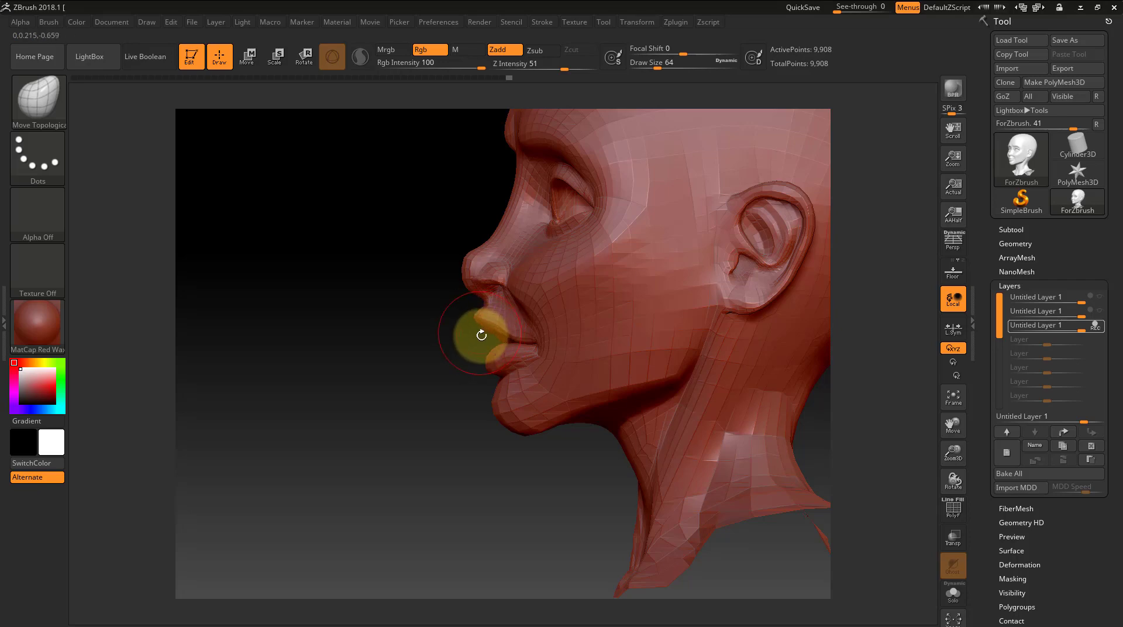
drag(441, 364, 505, 341)
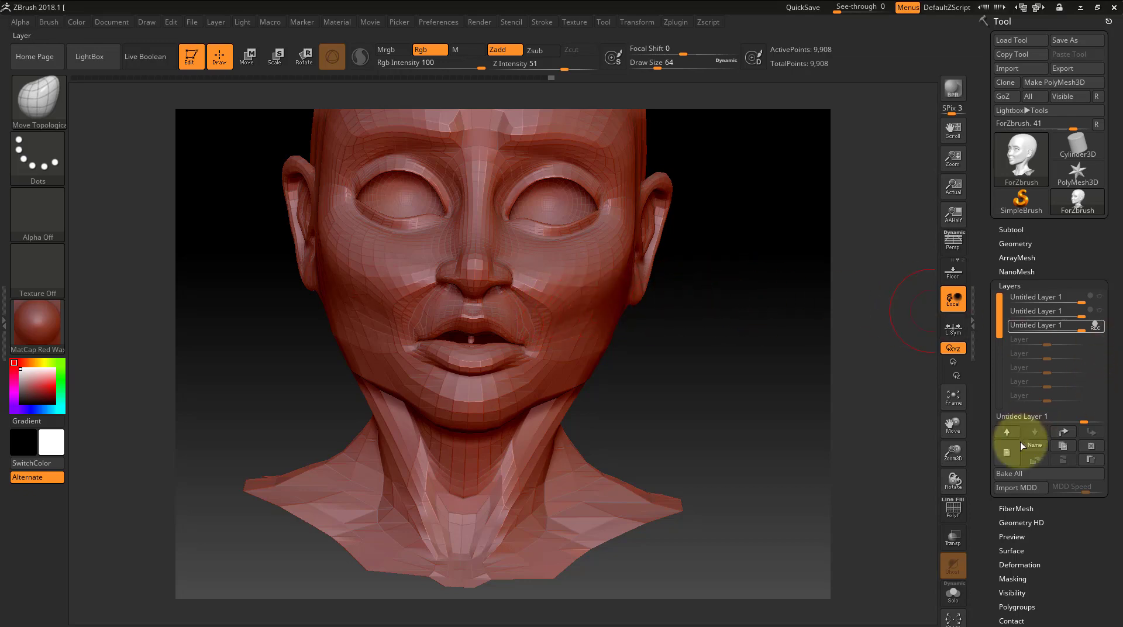
Turn off REC on the third layer, check the mouth, and create a fourth layer
click(1095, 322)
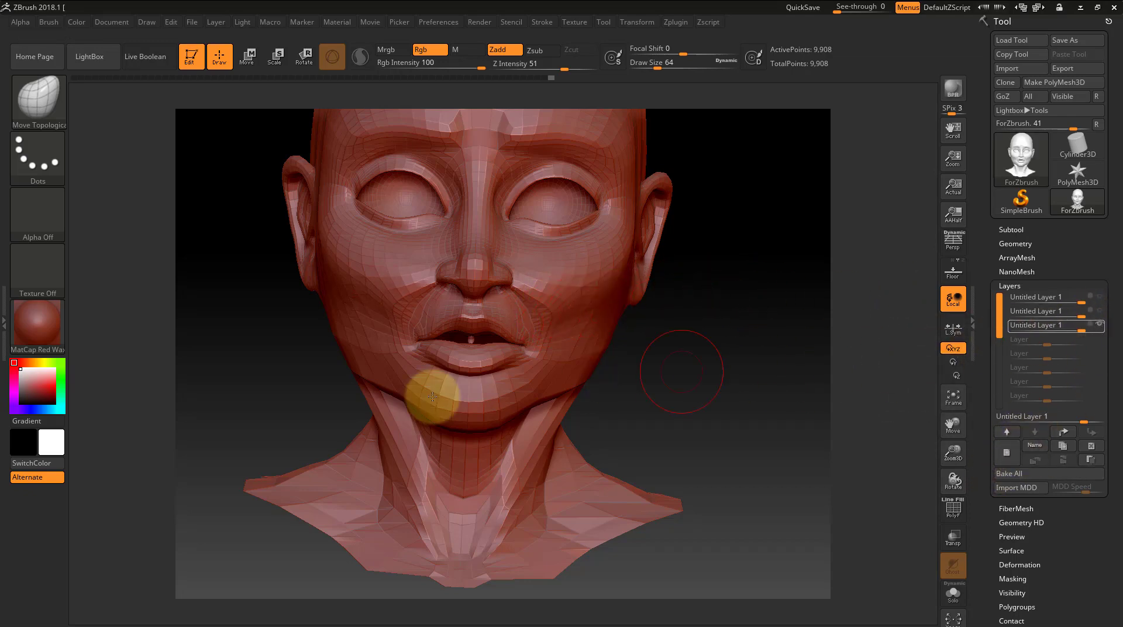
shift+drag(708, 350, 714, 402)
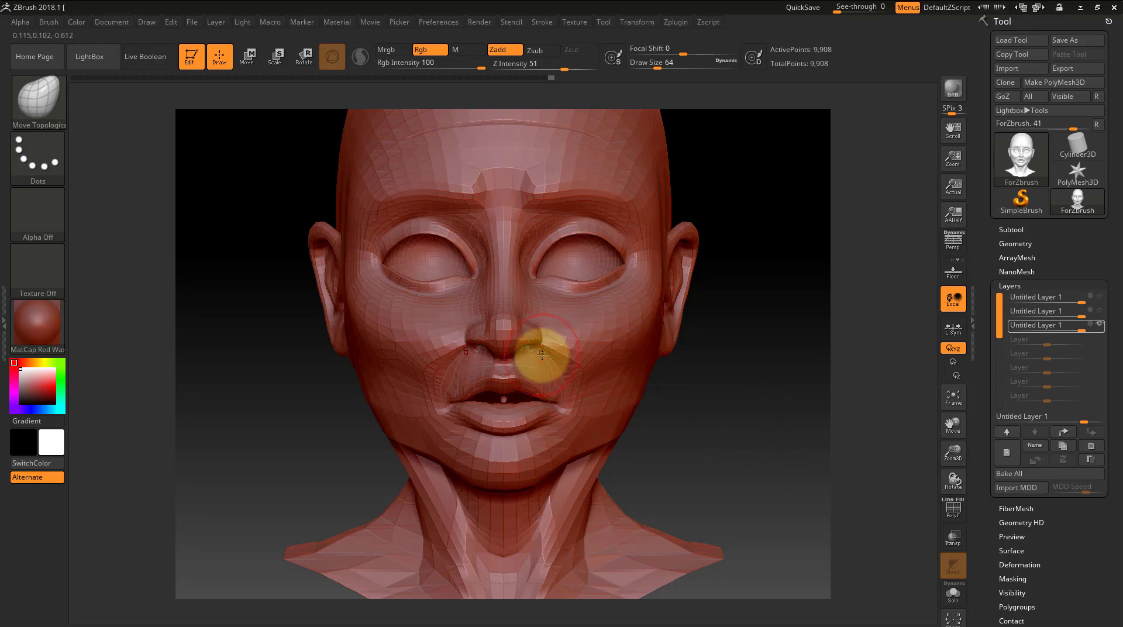
click(1007, 453)
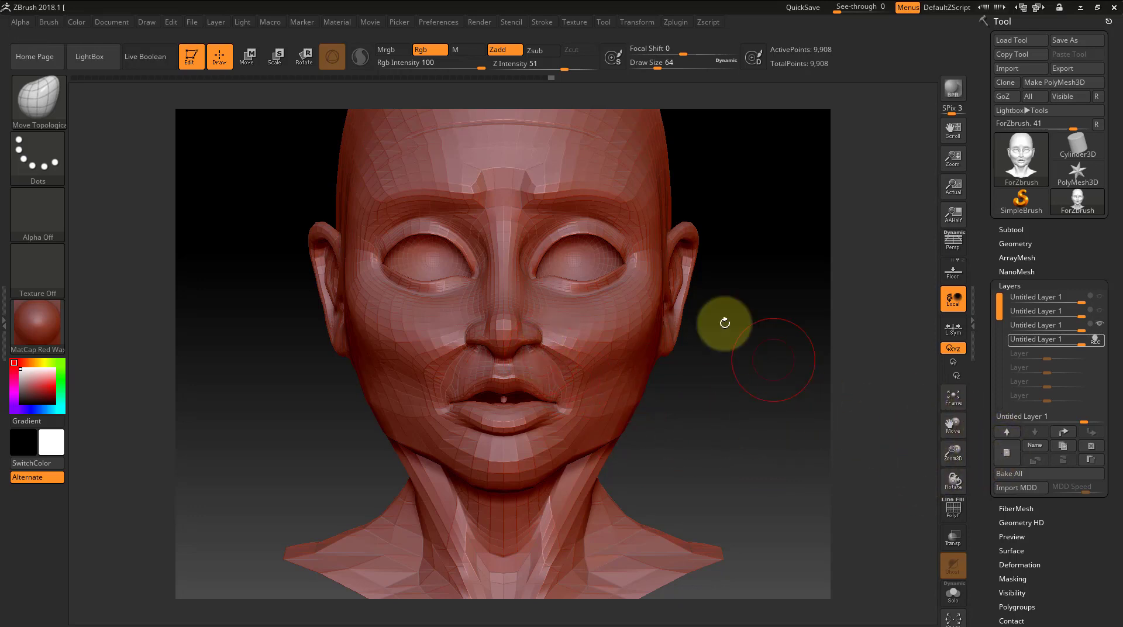
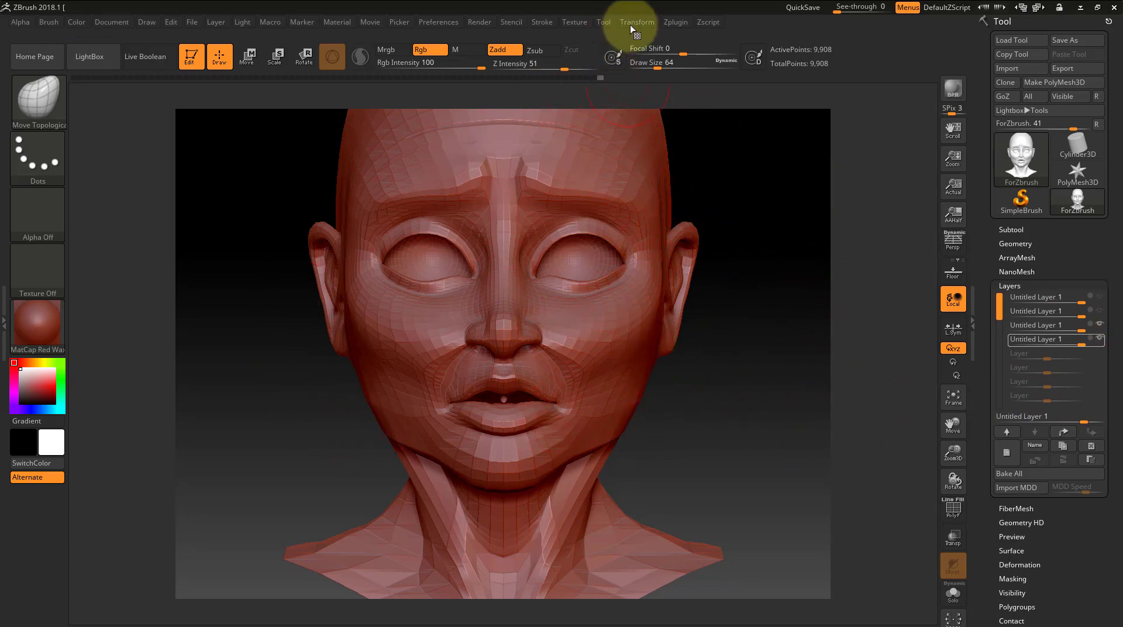
Export the head's sculpt layers with ZBrush's Maya Blend Shapes plugin, then return to Maya
click(675, 23)
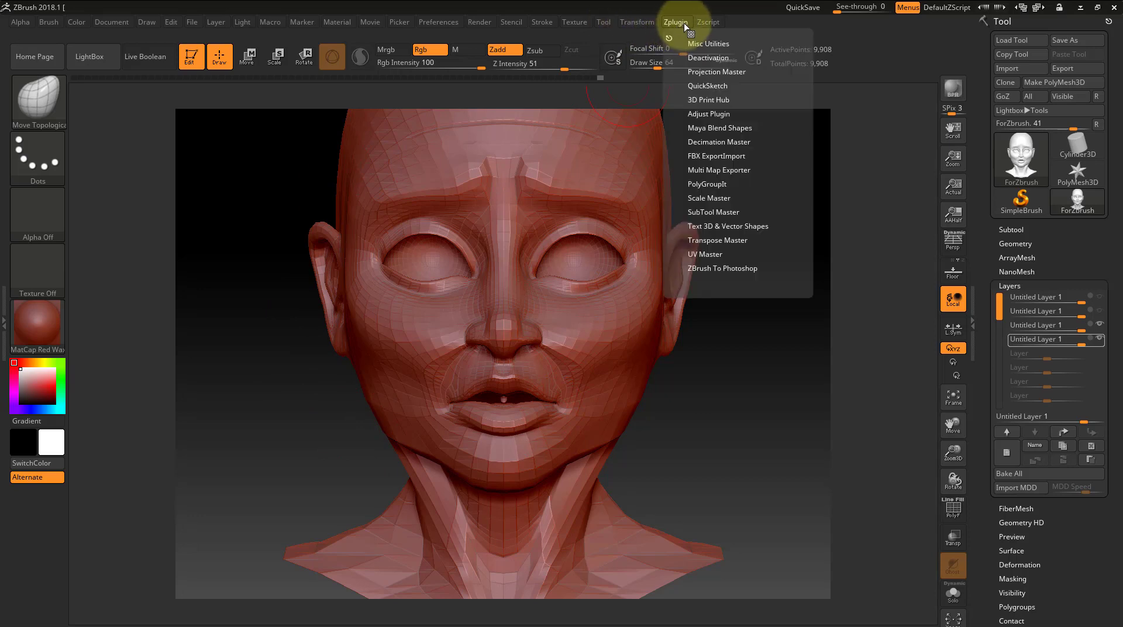
click(725, 129)
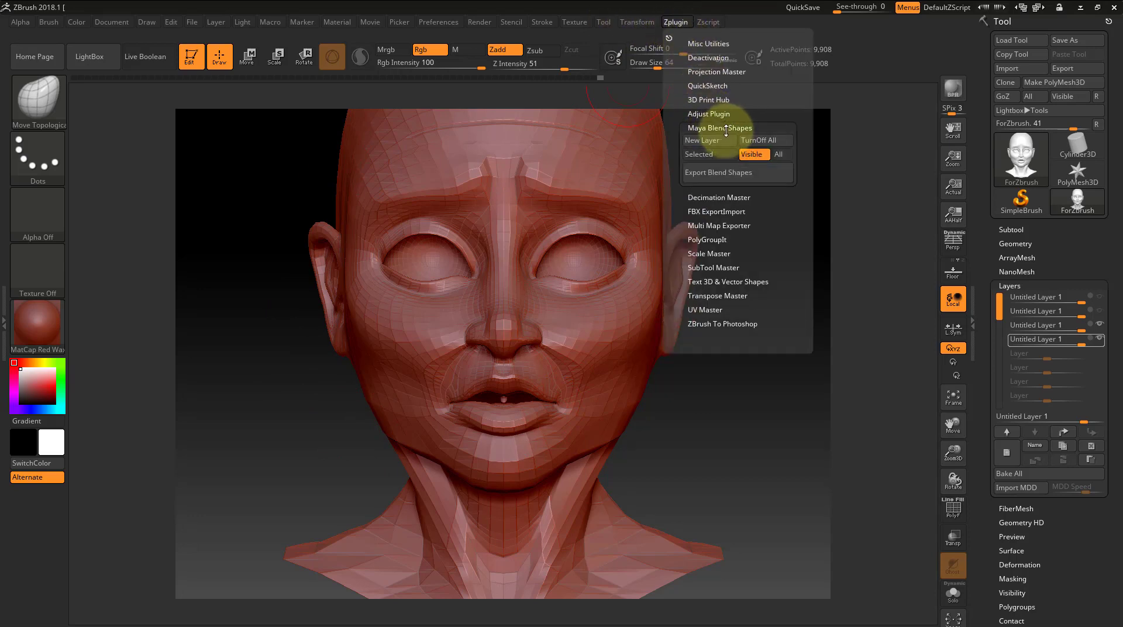
click(724, 173)
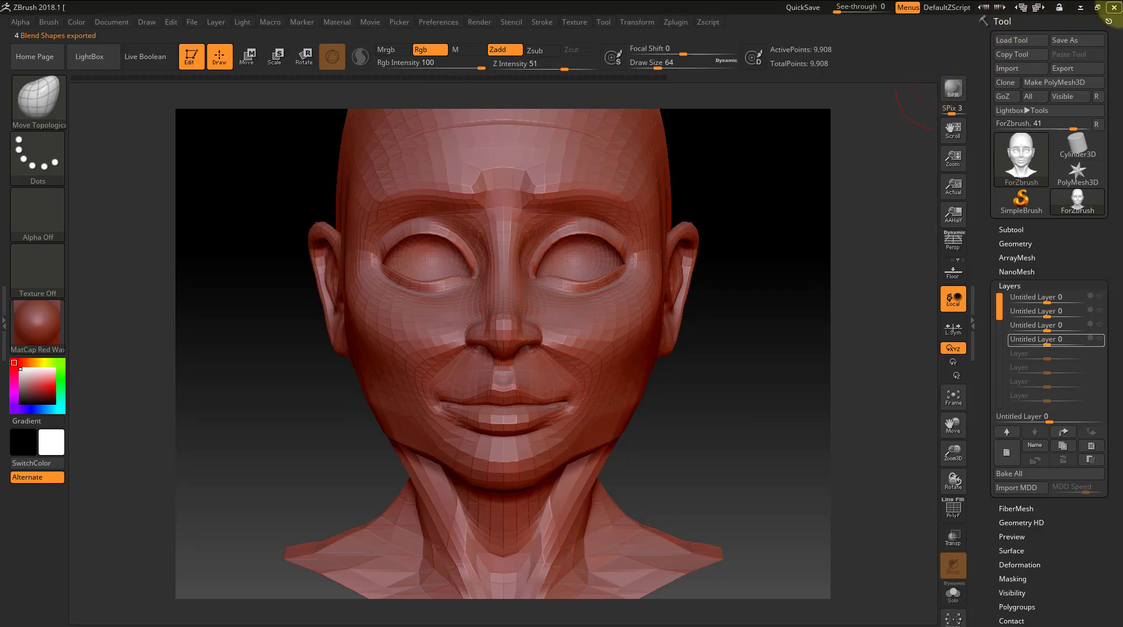
click(1081, 7)
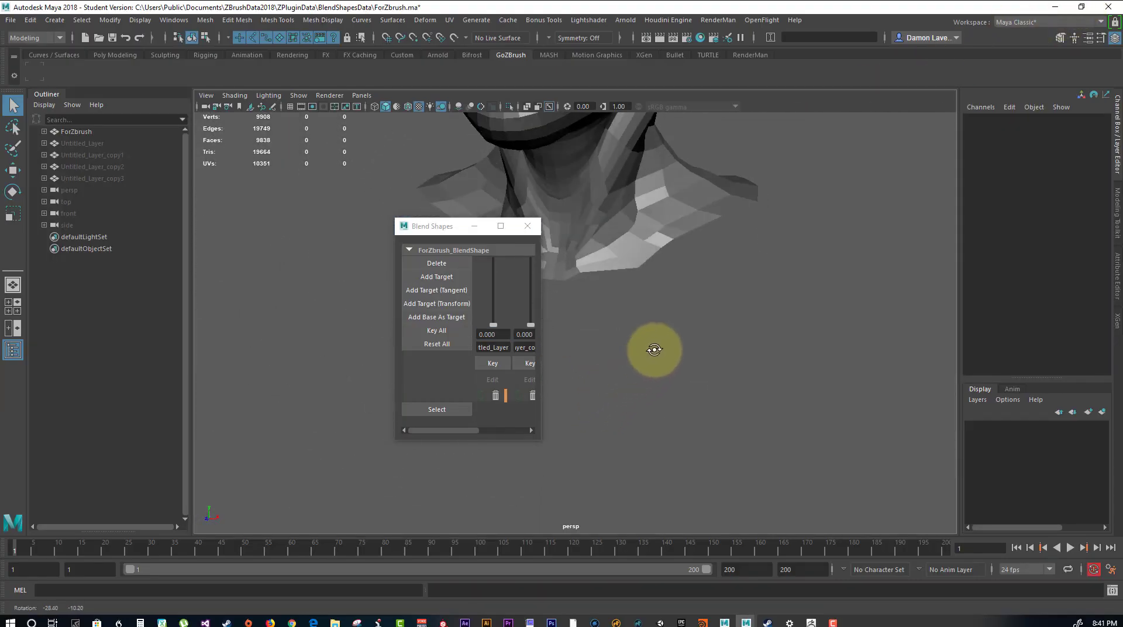
alt+drag(612, 360, 662, 328)
mouse_move(739, 317)
alt+middle_down()
mouse_move(645, 516)
mouse_move(784, 389)
alt+middle_up()
alt+drag(785, 389, 735, 396)
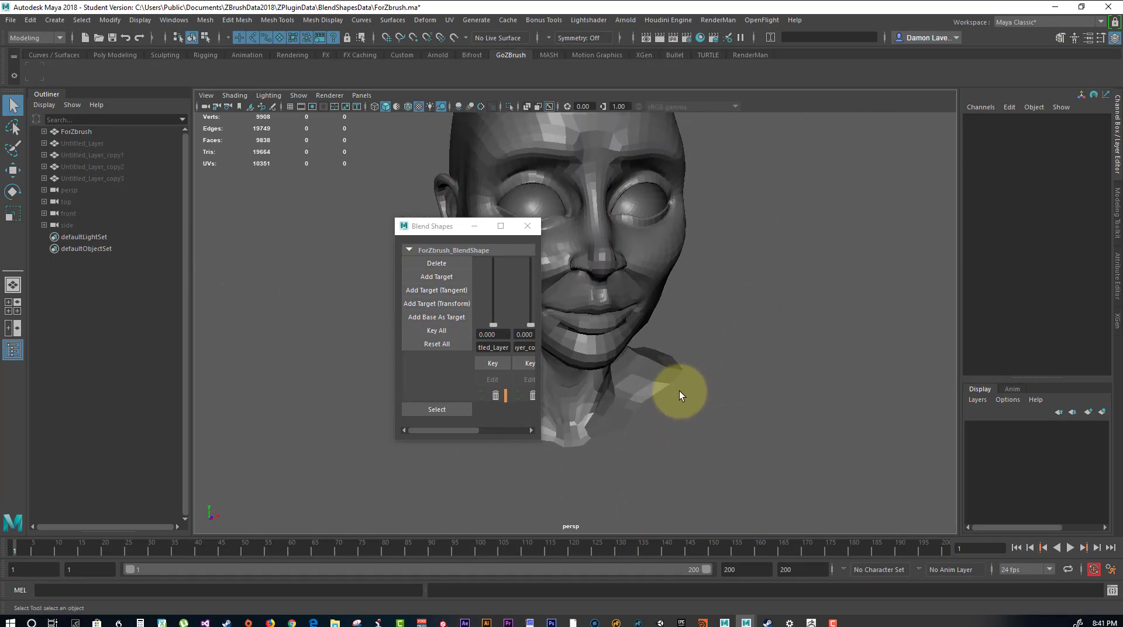
alt+middle_drag(734, 396, 740, 393)
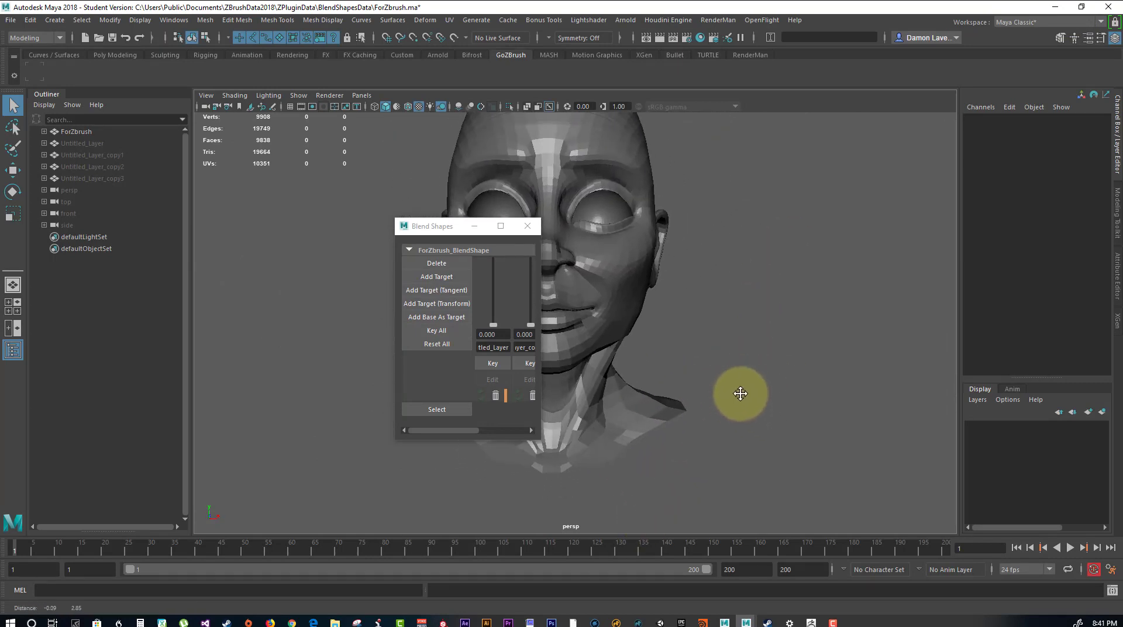
mouse_move(740, 394)
alt+mouse_down()
mouse_move(720, 396)
mouse_move(740, 351)
alt+mouse_up()
drag(447, 233, 328, 201)
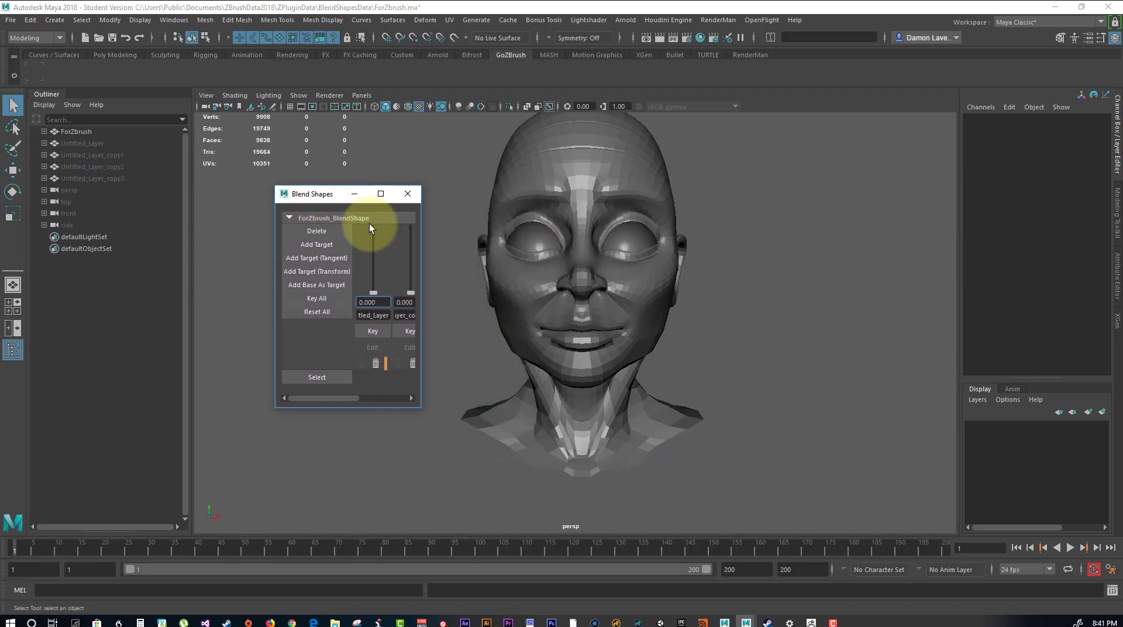
alt+middle_drag(767, 328, 752, 345)
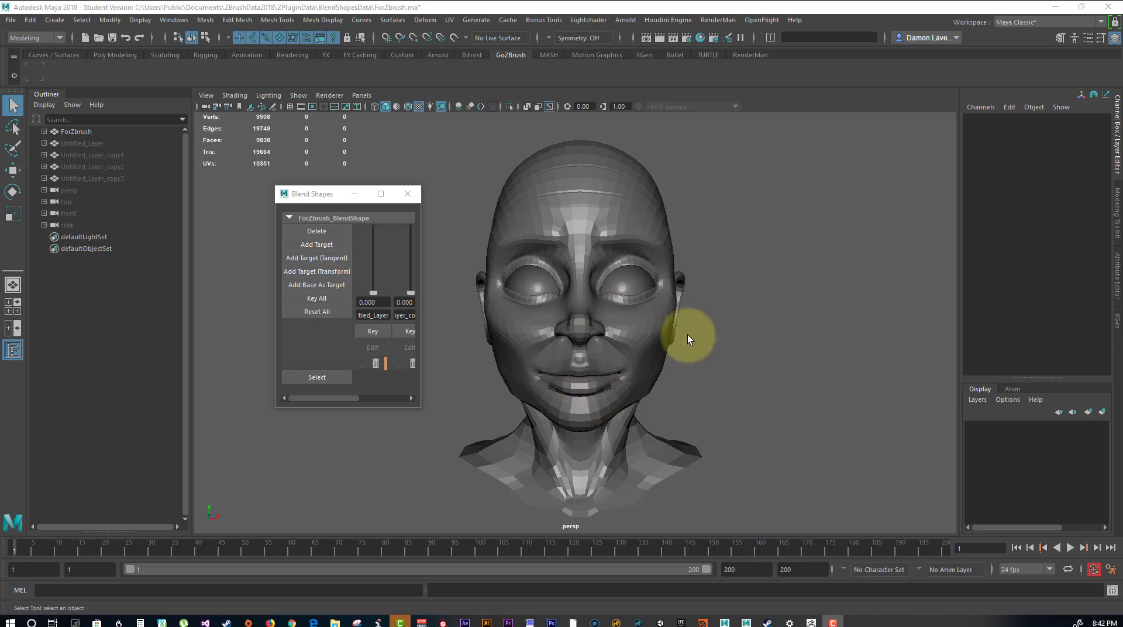
Widen the Blend Shapes window to show all four targets and move it off the head
alt+drag(741, 360, 692, 384)
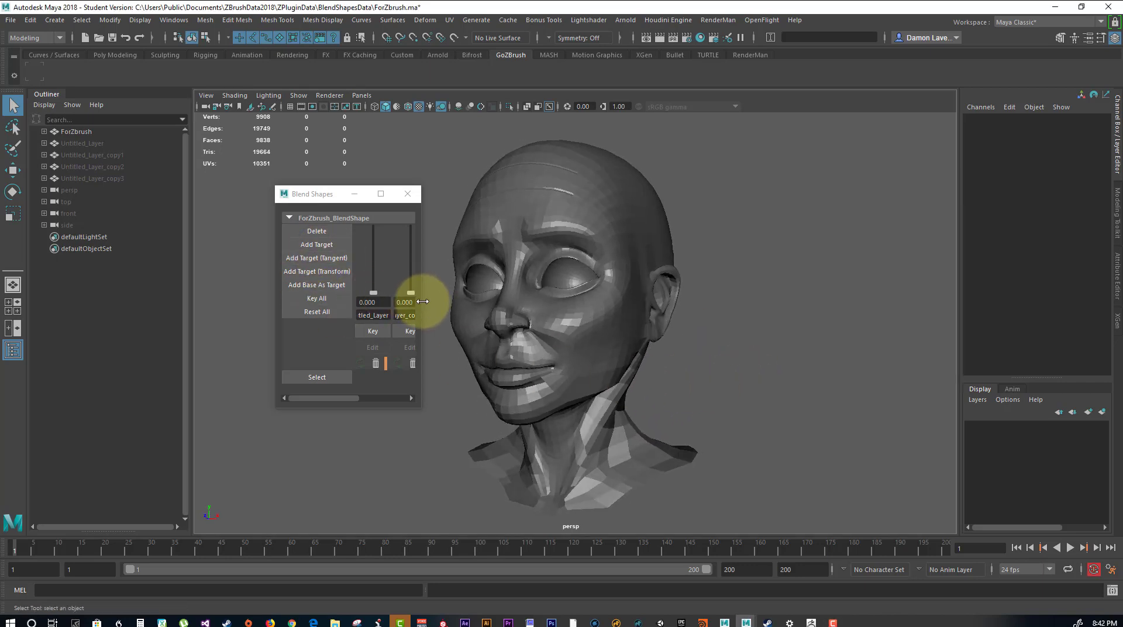
drag(420, 299, 614, 299)
click(382, 302)
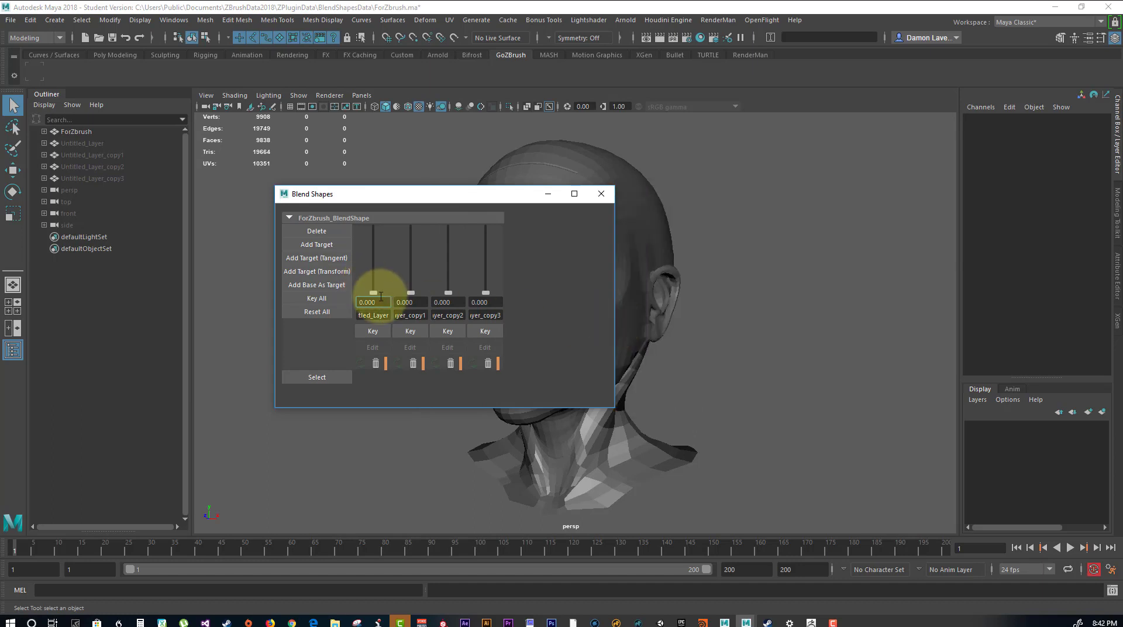
mouse_move(388, 201)
mouse_down()
mouse_move(866, 231)
mouse_move(842, 227)
mouse_up()
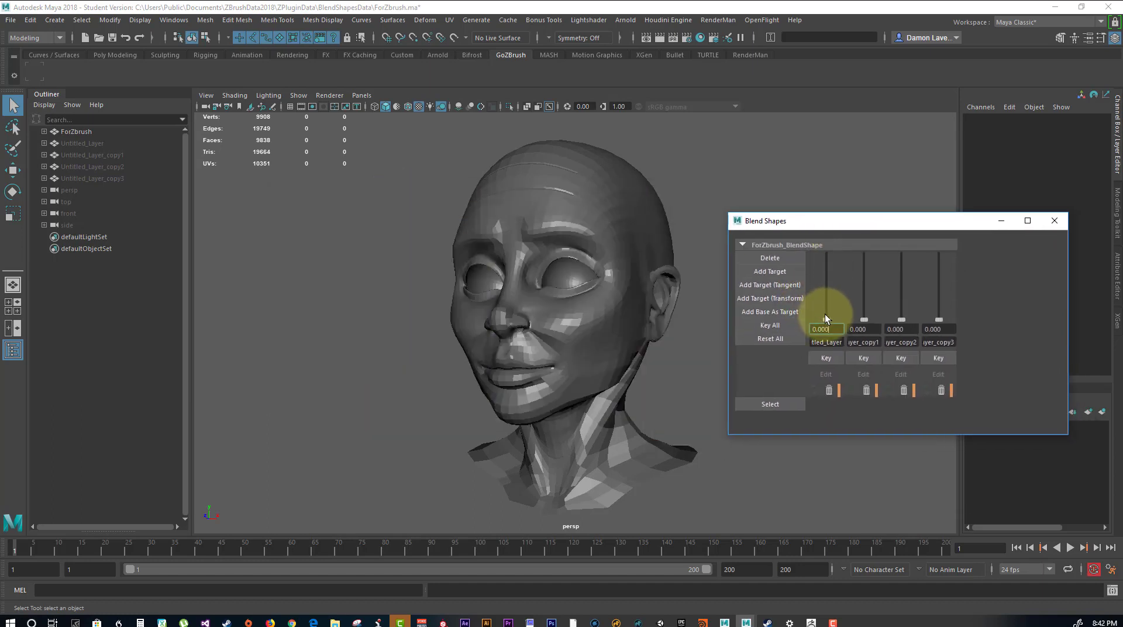
Preview the targets (third at 0.468, fourth at 1.000), close the window and select ForZbrush
mouse_move(825, 314)
mouse_down()
mouse_move(838, 317)
mouse_move(862, 204)
mouse_move(892, 372)
mouse_up()
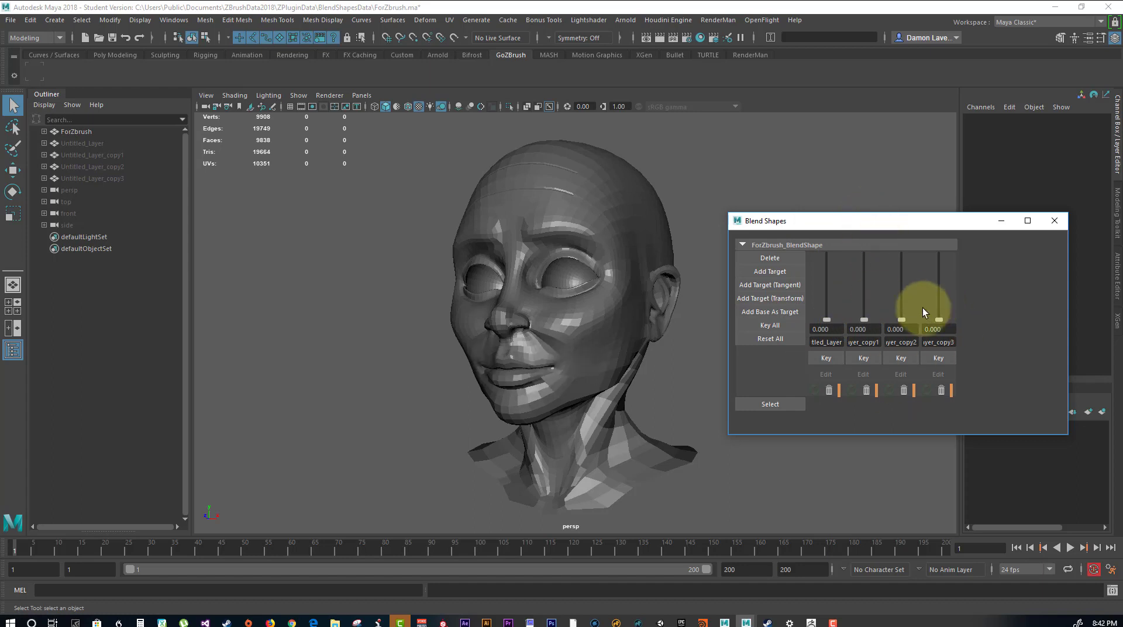
drag(903, 317, 902, 289)
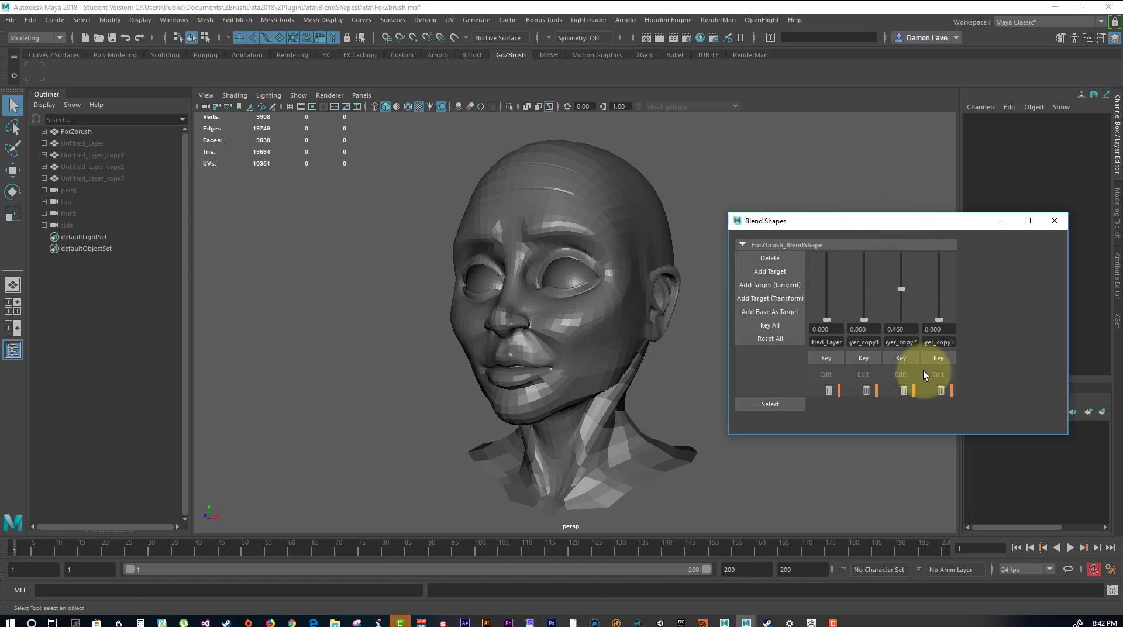
drag(955, 285, 948, 376)
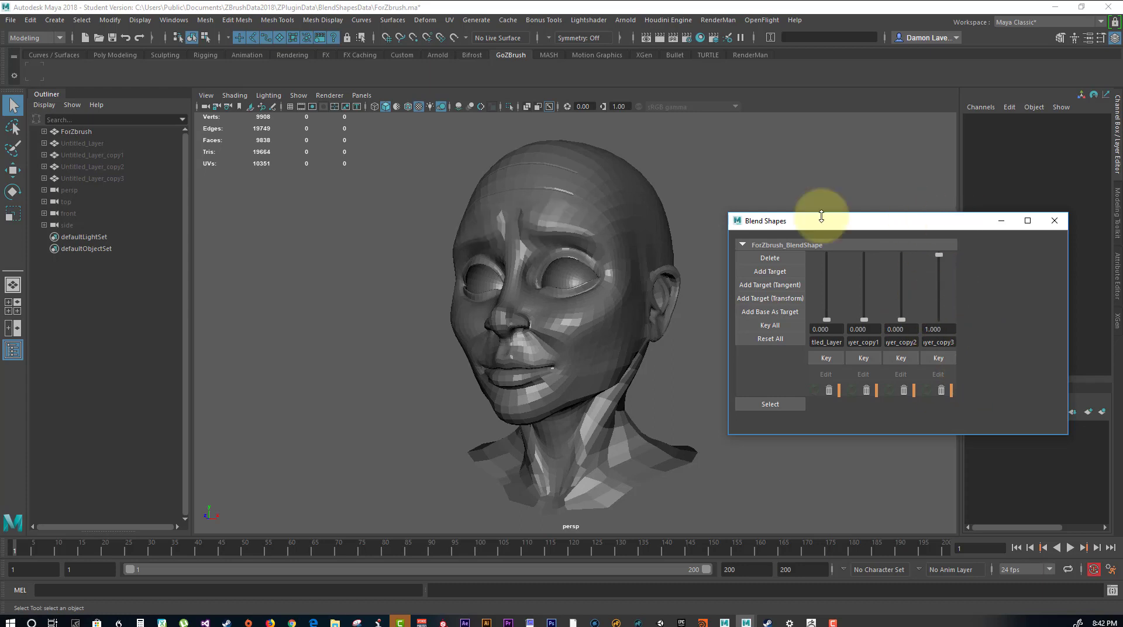
click(1055, 221)
mouse_move(297, 296)
alt+mouse_down()
mouse_move(250, 305)
mouse_move(341, 307)
mouse_move(328, 306)
alt+mouse_up()
click(82, 131)
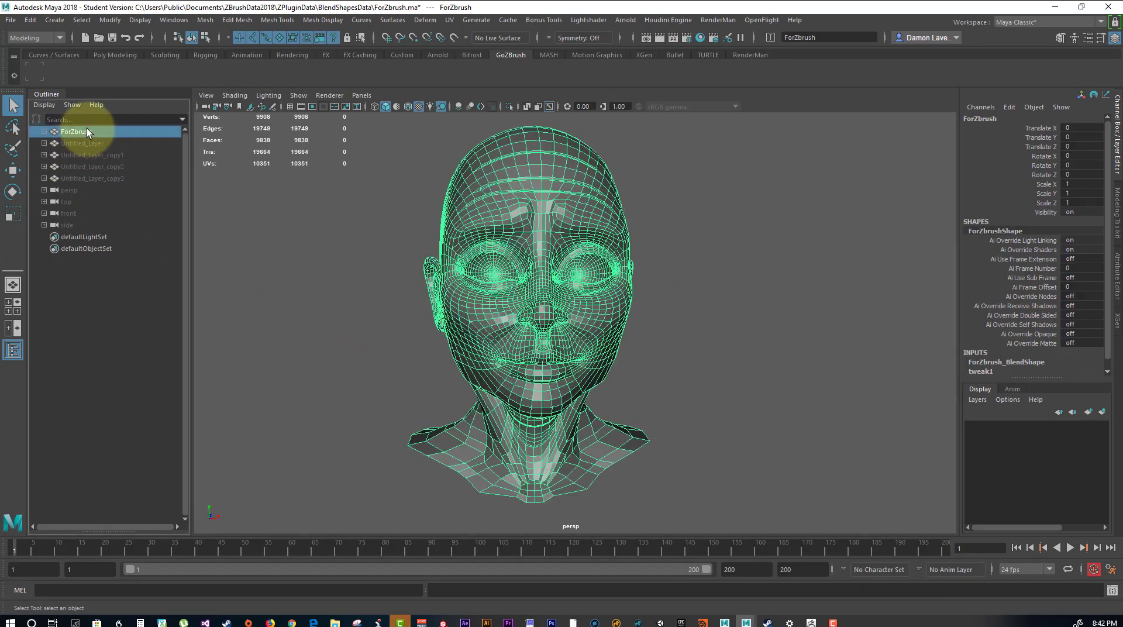
Delete the ForZbrush mesh and unhide the four Untitled_Layer target meshes
key(Delete)
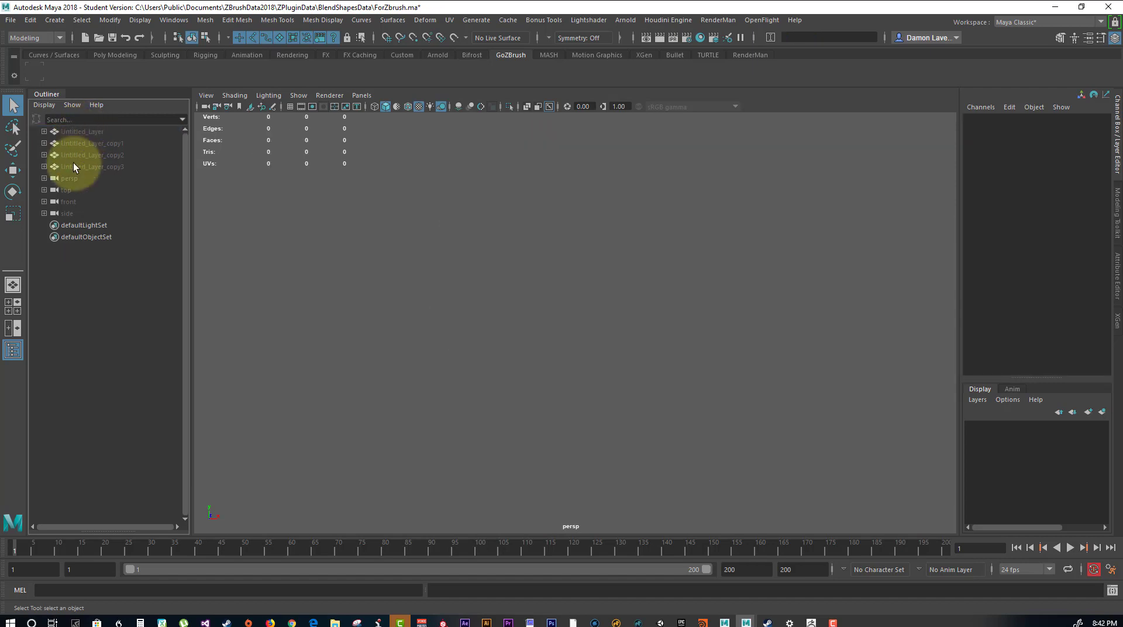
drag(85, 130, 89, 167)
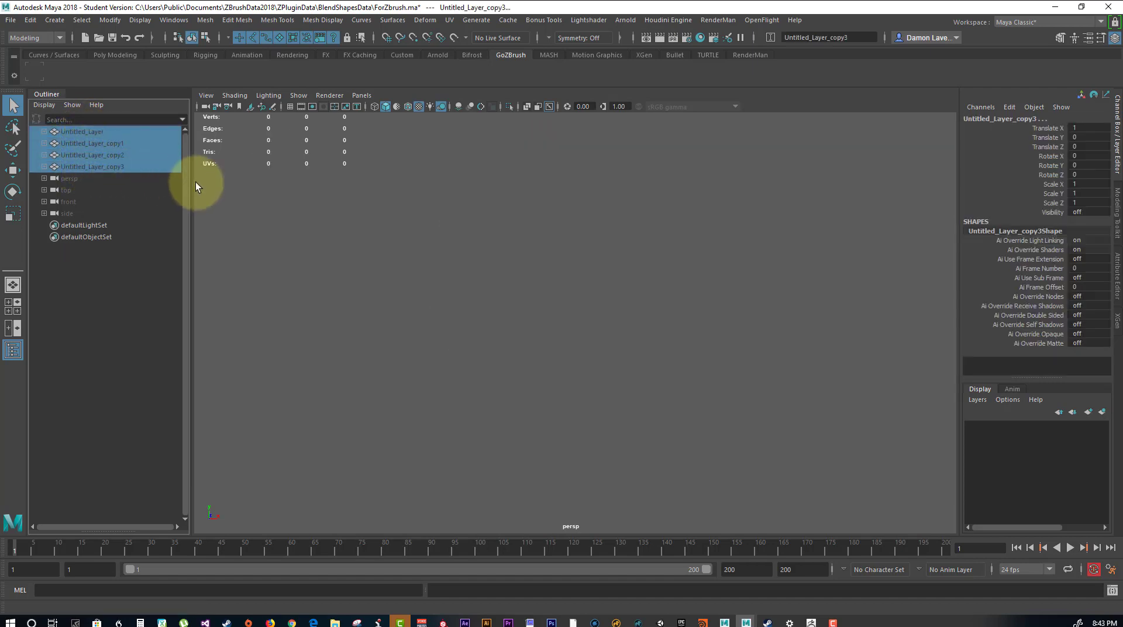
key(shift+h)
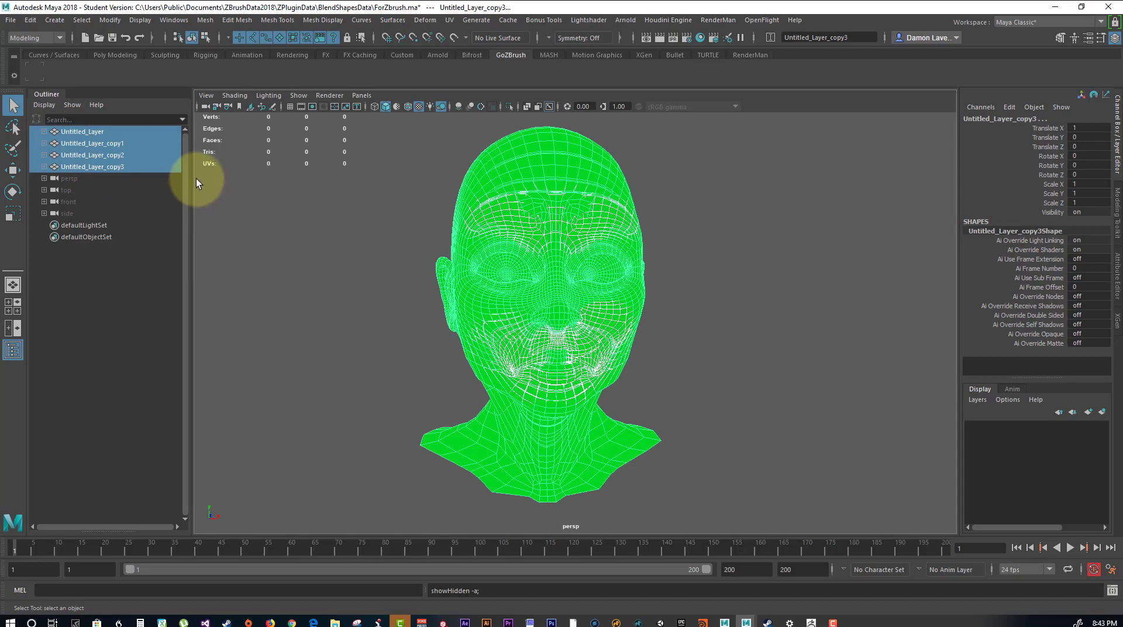
Assign a new Lambert material to the head meshes
mouse_move(846, 376)
alt+mouse_down()
mouse_move(752, 363)
mouse_move(584, 297)
alt+mouse_up()
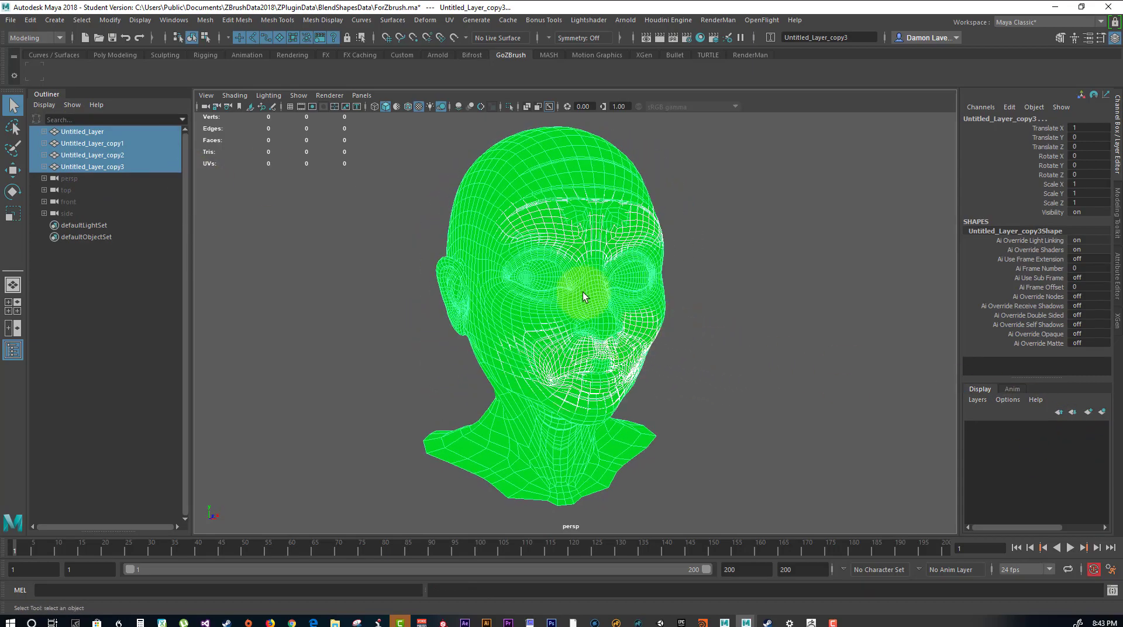
drag(381, 175, 745, 477)
right_drag(584, 291, 594, 505)
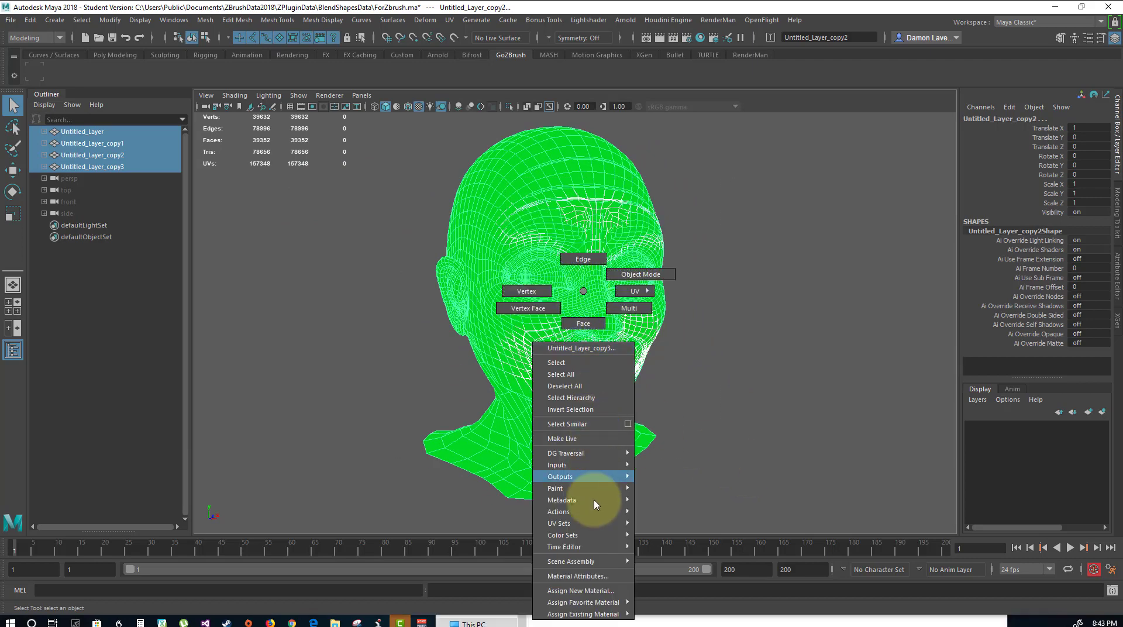
mouse_move(580, 591)
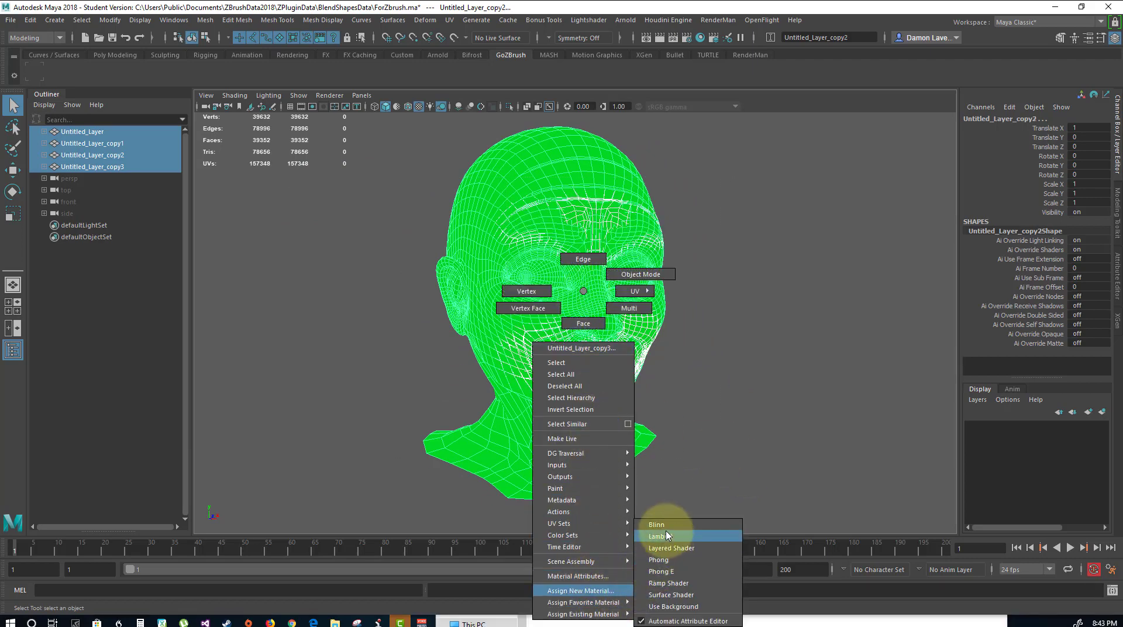
click(667, 536)
click(672, 409)
alt+right_drag(677, 421, 679, 451)
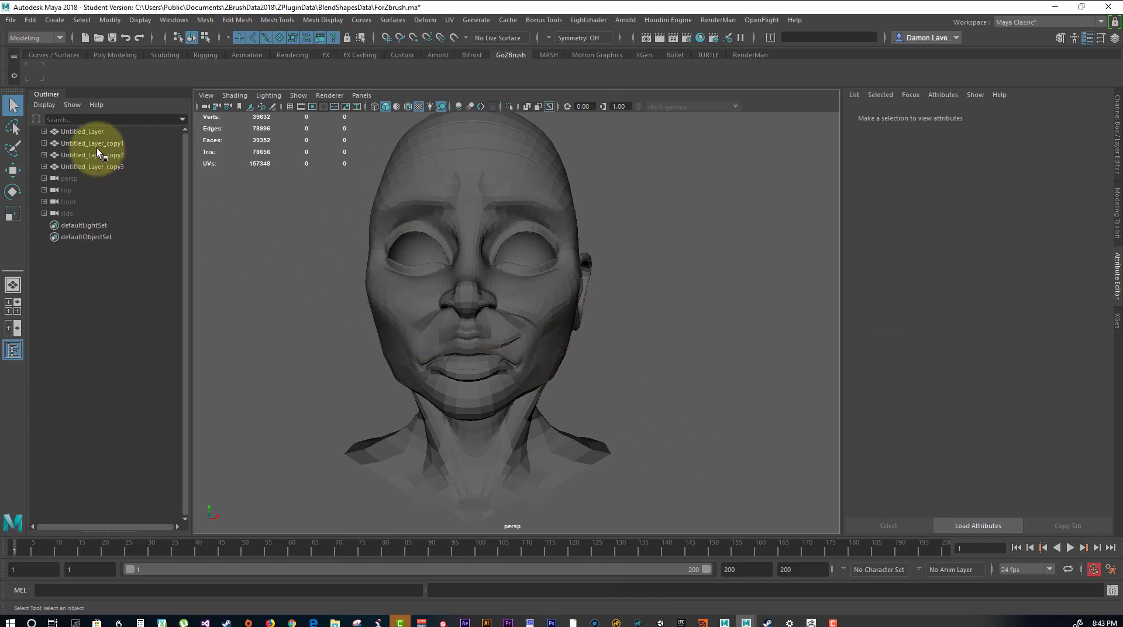
Select the four target meshes, edit their Translate X channel, then deselect them
drag(363, 230, 640, 465)
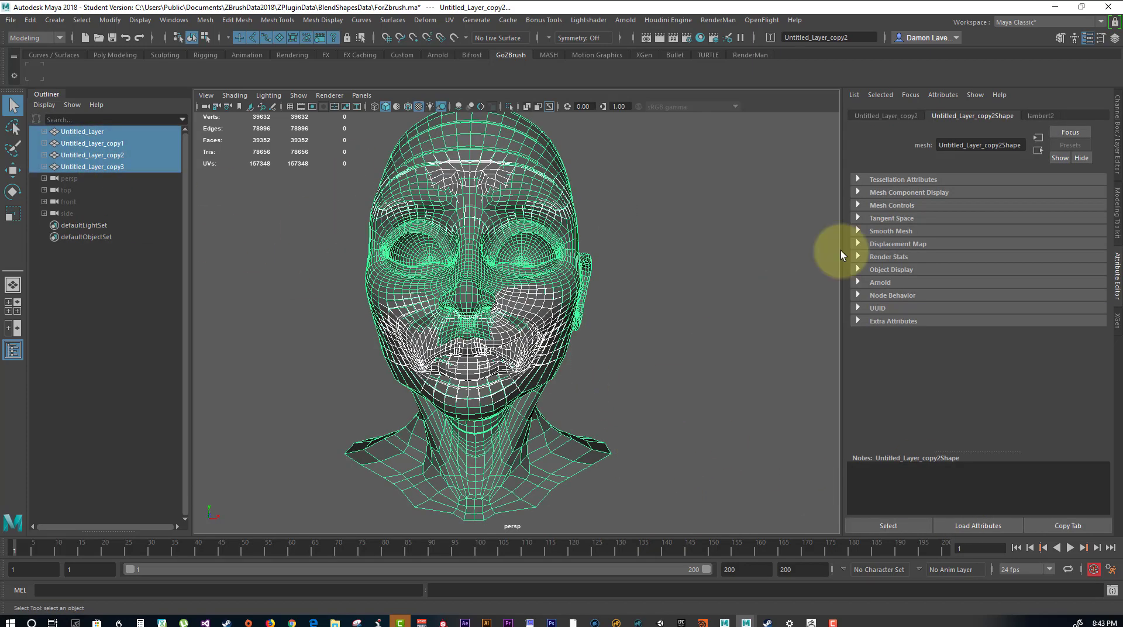
key(ctrl+a)
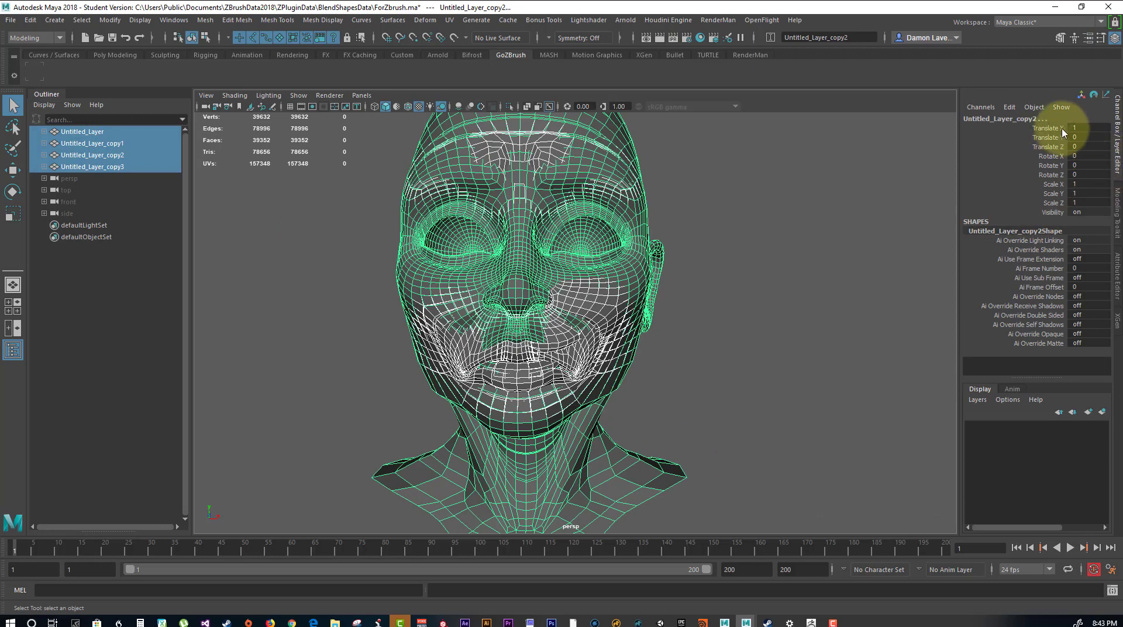
double_click(1073, 127)
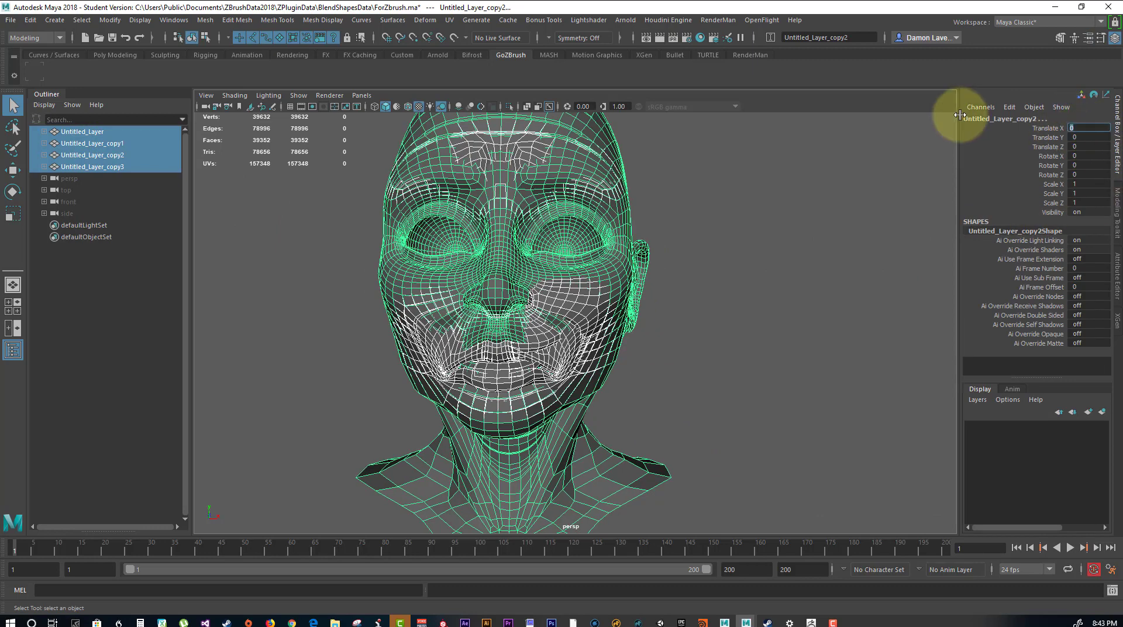
click(775, 213)
mouse_move(774, 223)
alt+mouse_down()
mouse_move(797, 346)
mouse_move(595, 266)
alt+mouse_up()
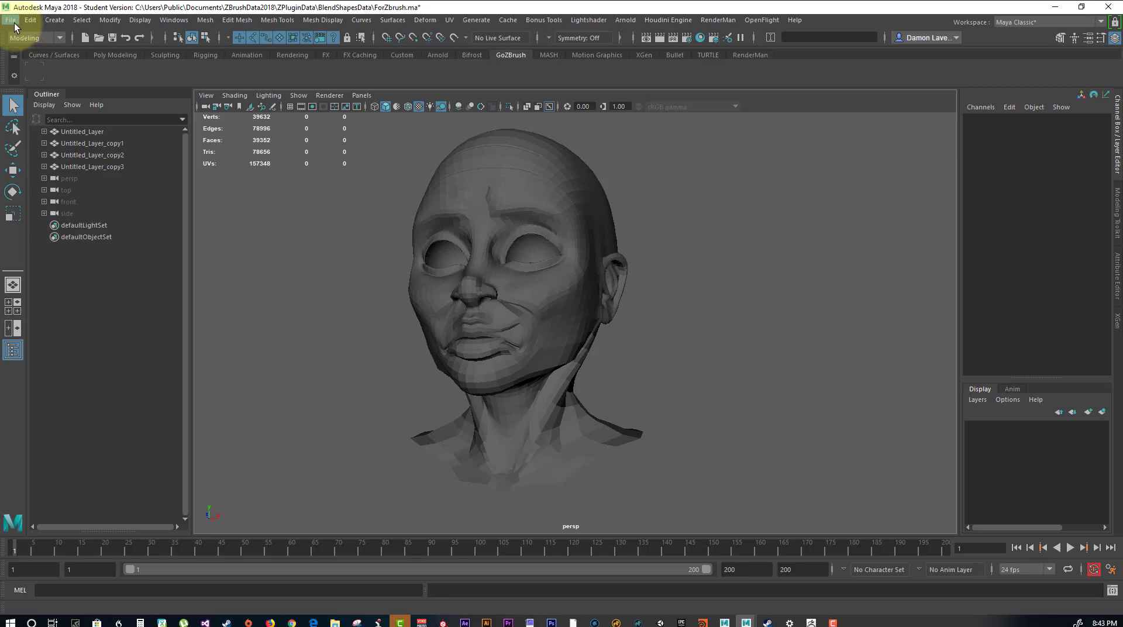
Save the scene as PM3D_Zhad.ma, overwriting the existing file
click(14, 23)
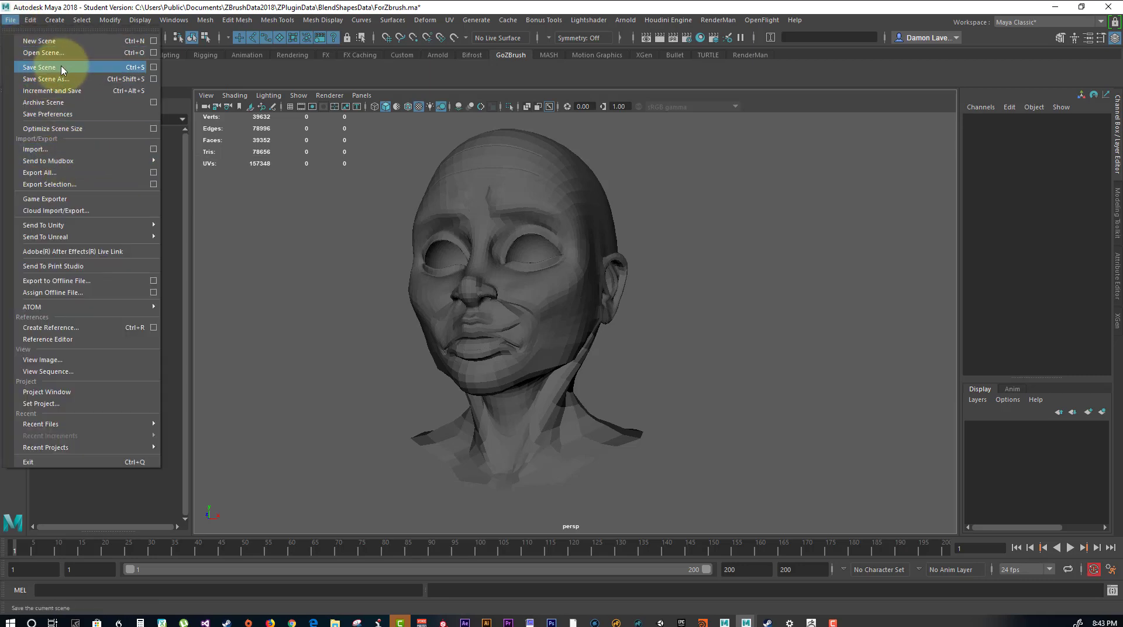
click(13, 21)
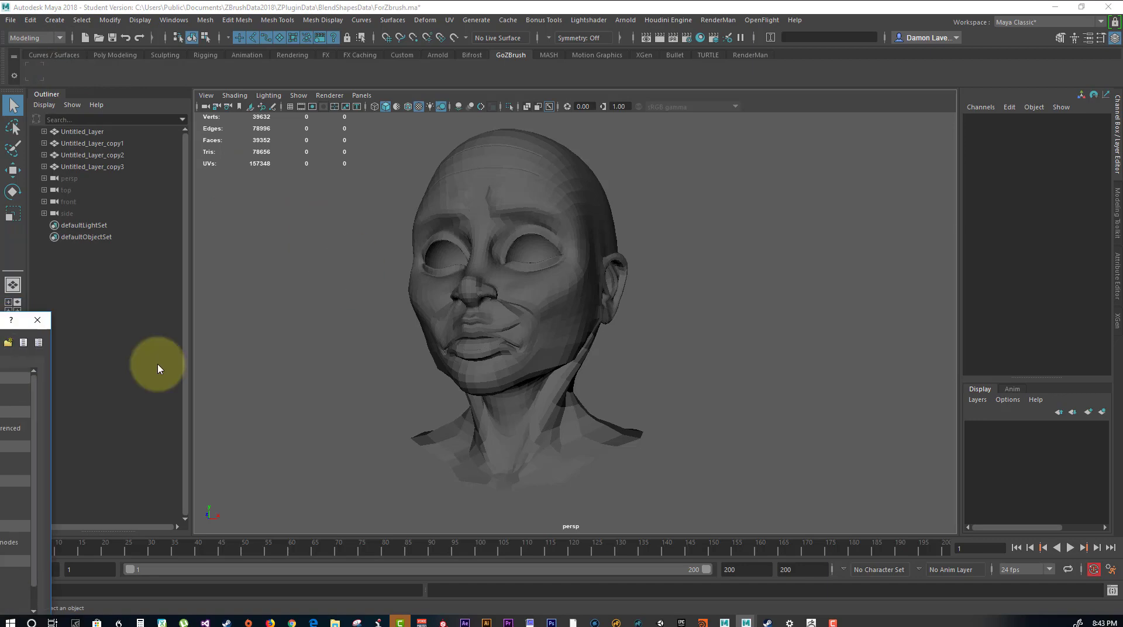
key(ctrl+shift+s)
click(386, 209)
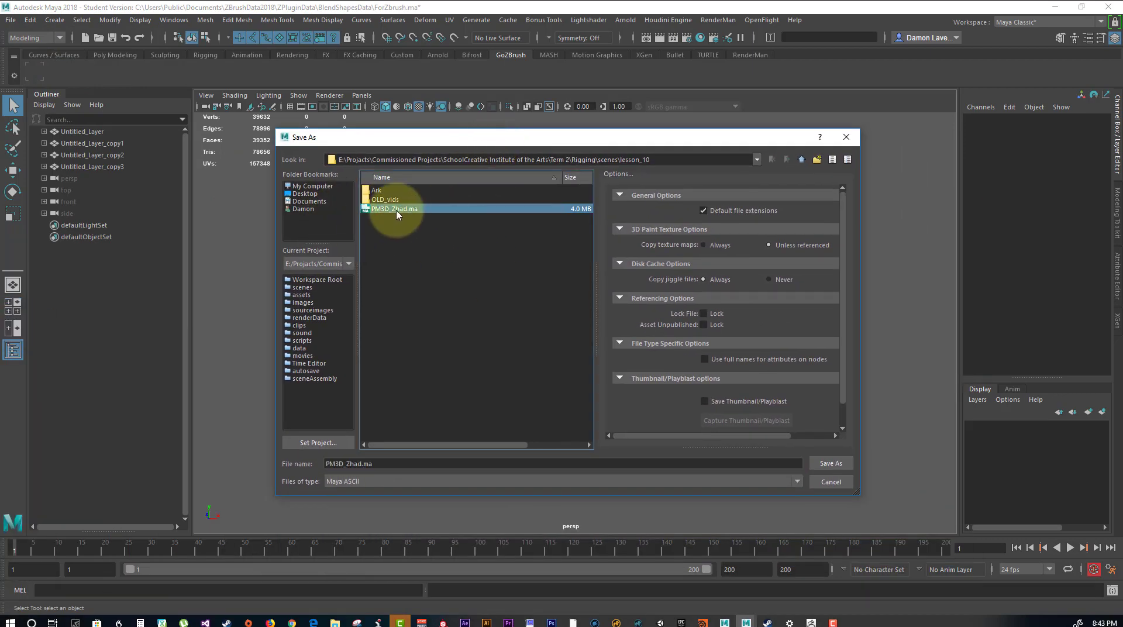
click(831, 464)
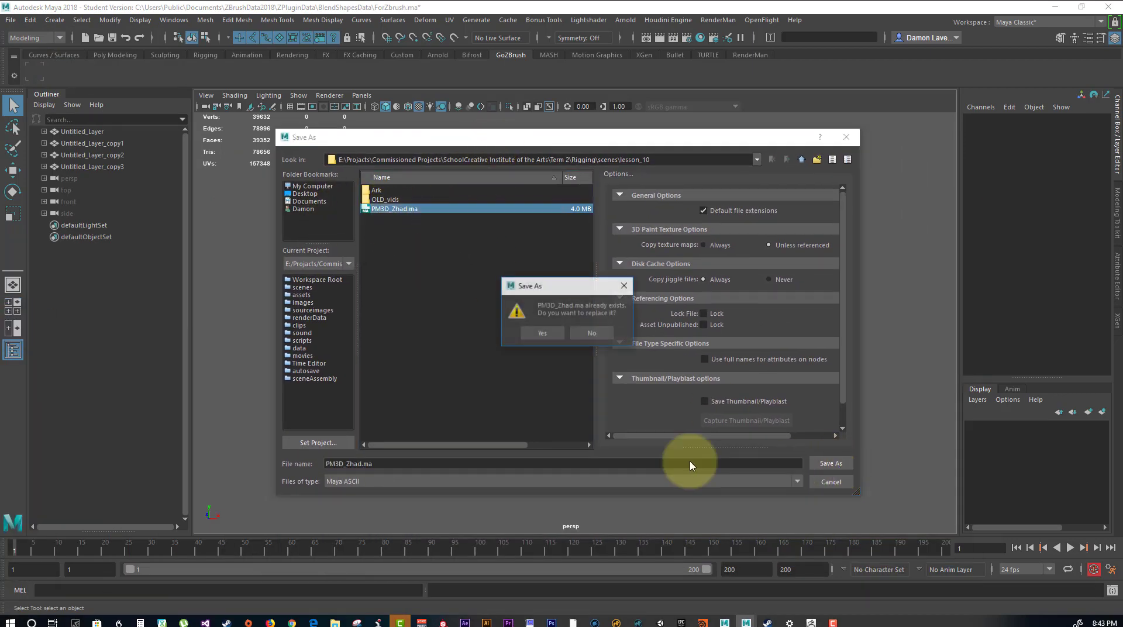
click(542, 333)
click(542, 331)
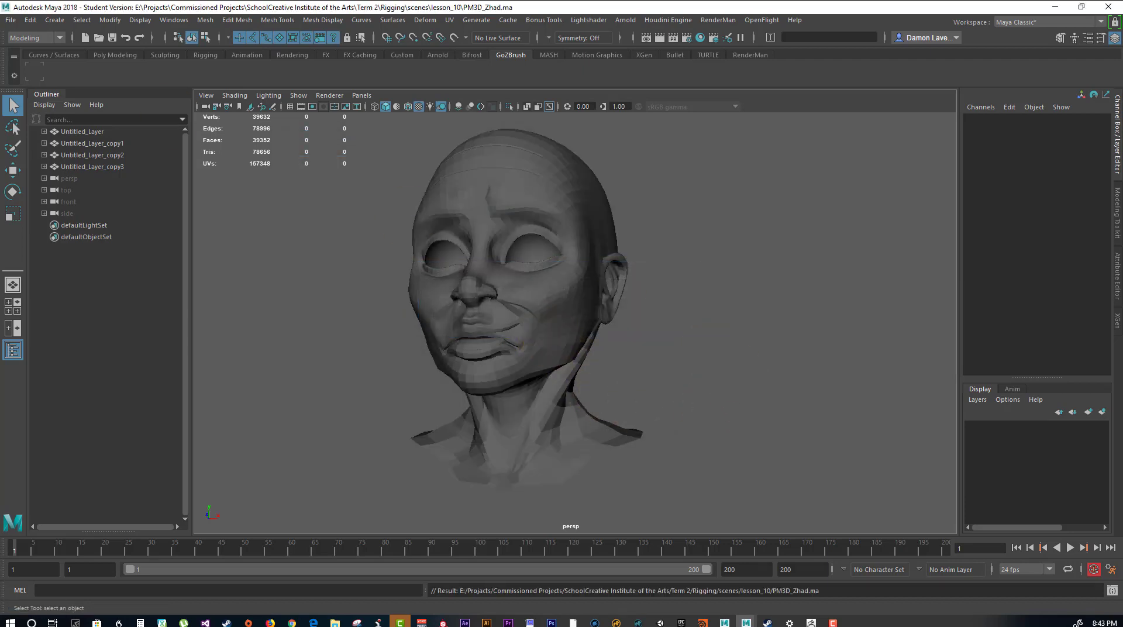
click(11, 20)
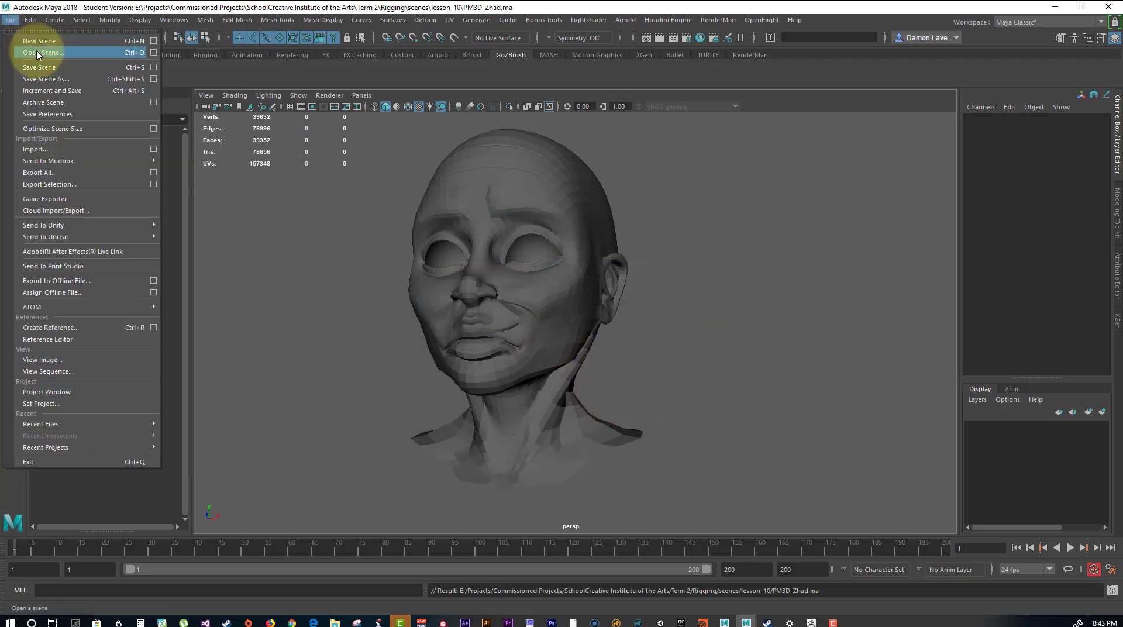
Open the 10000 blendshaps 101 scene, import PM3D_Zhad.ma and close the Blend Shapes window
click(17, 37)
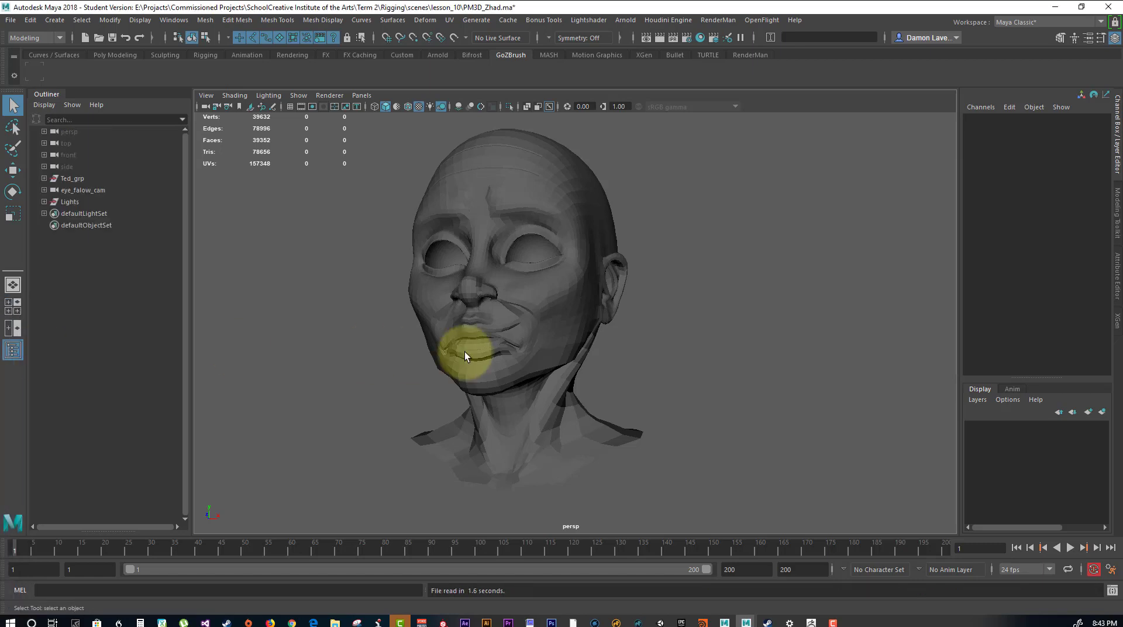
mouse_move(700, 388)
alt+right_down()
mouse_move(735, 384)
mouse_move(764, 329)
mouse_move(675, 336)
mouse_move(755, 342)
alt+right_up()
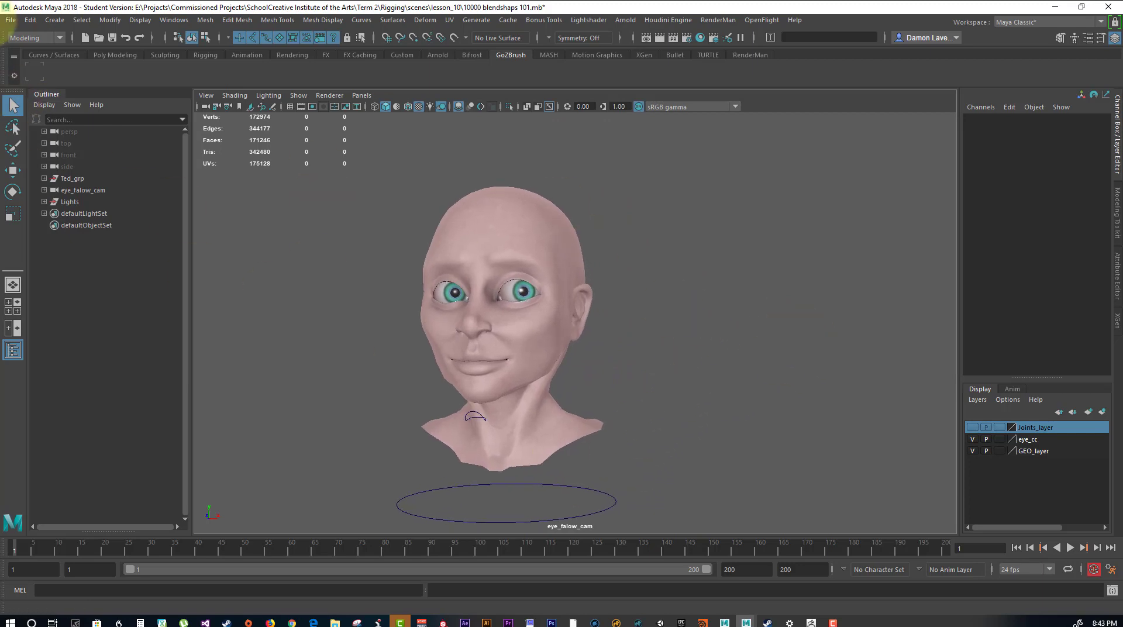
click(11, 21)
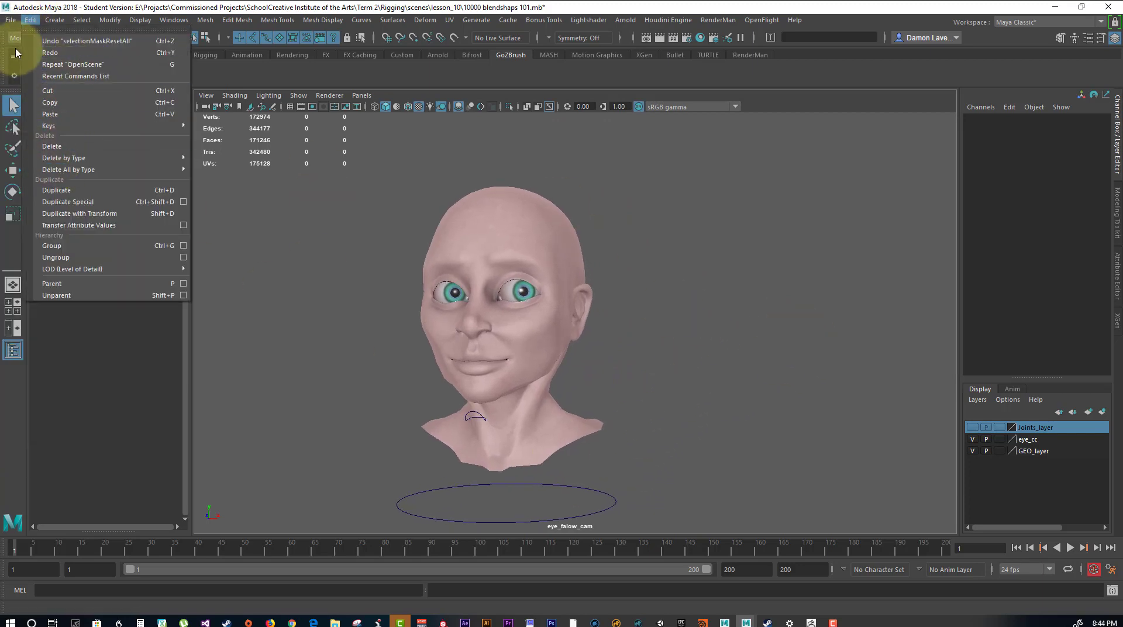
mouse_move(48, 160)
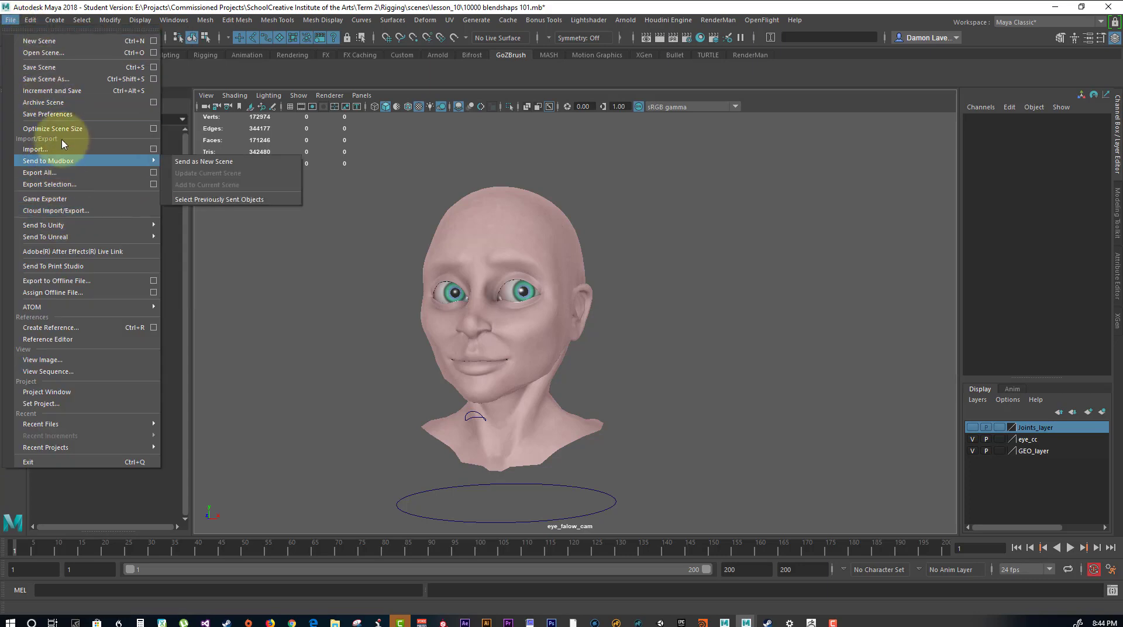
click(50, 150)
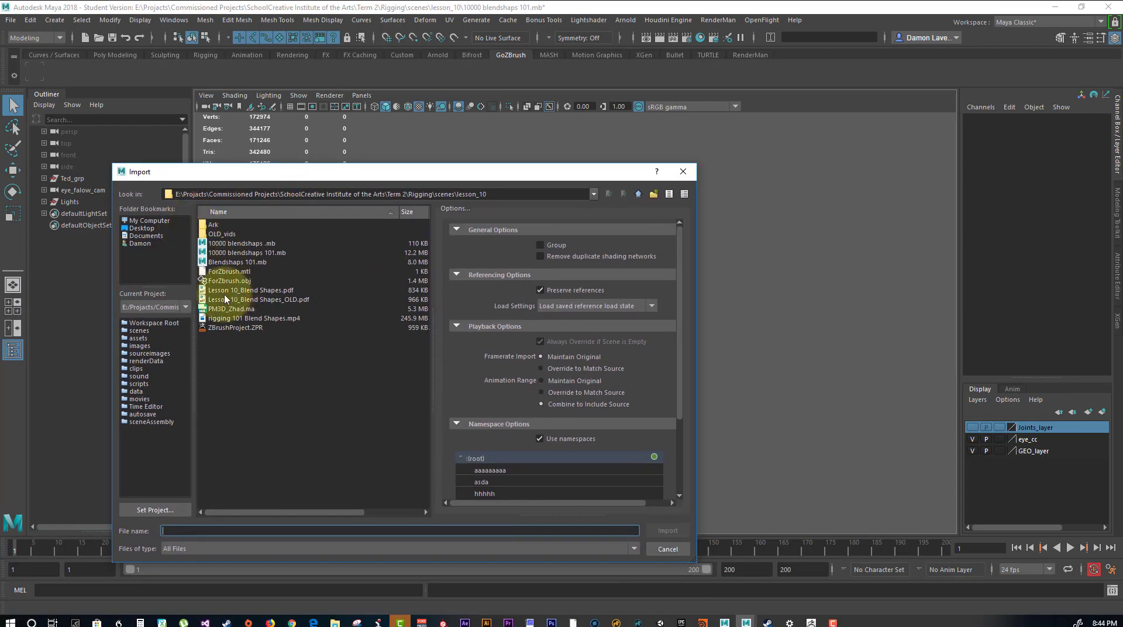
click(245, 309)
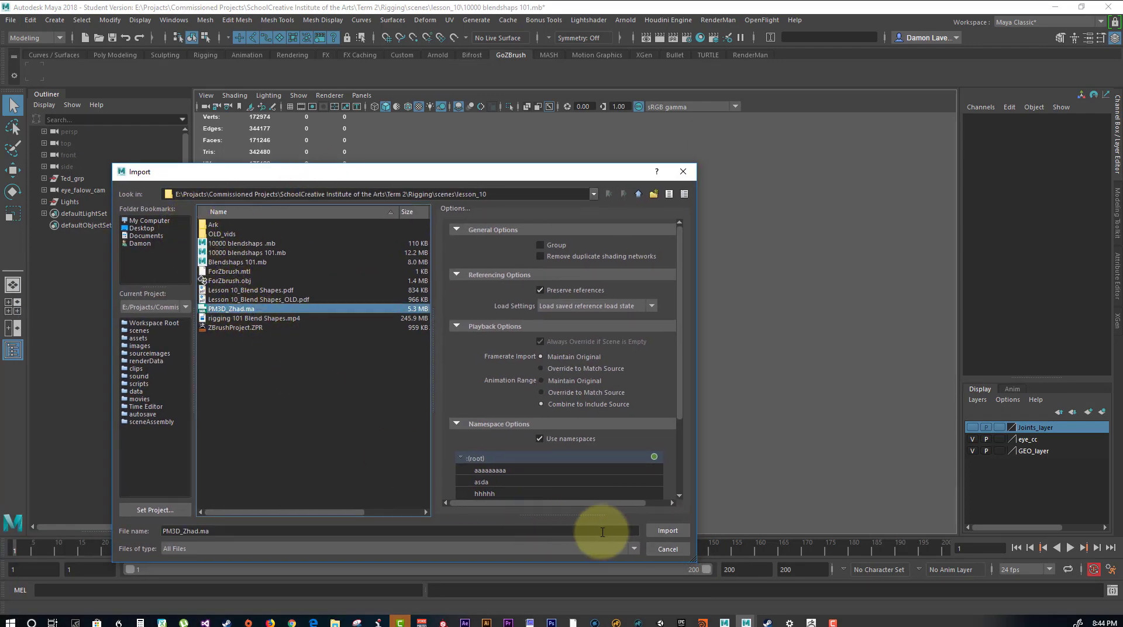
click(667, 531)
click(535, 323)
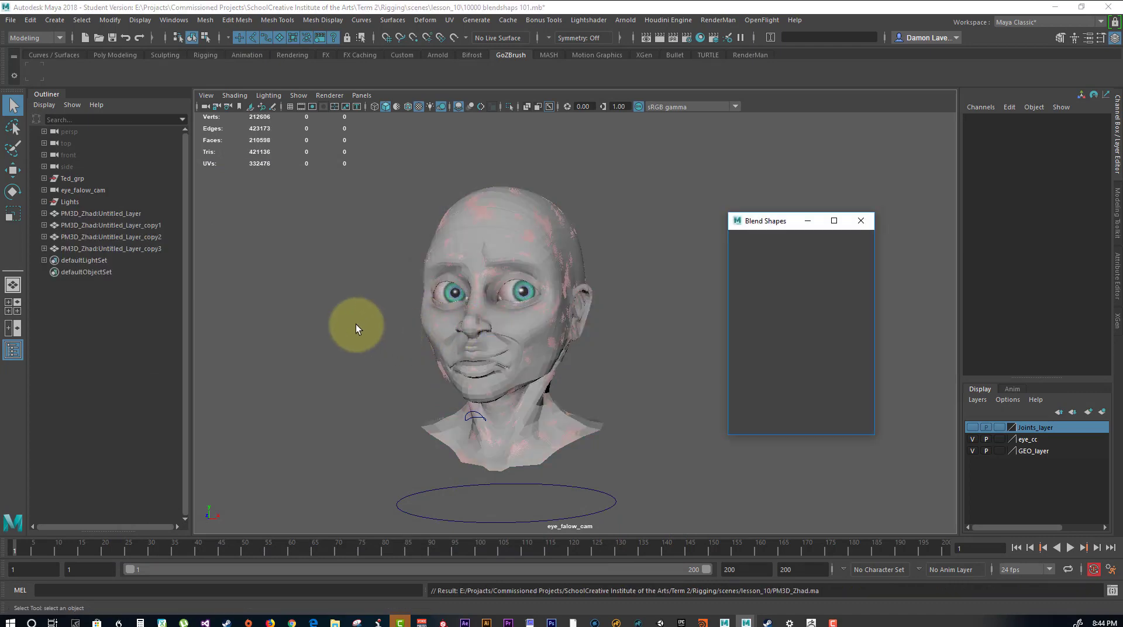
click(861, 221)
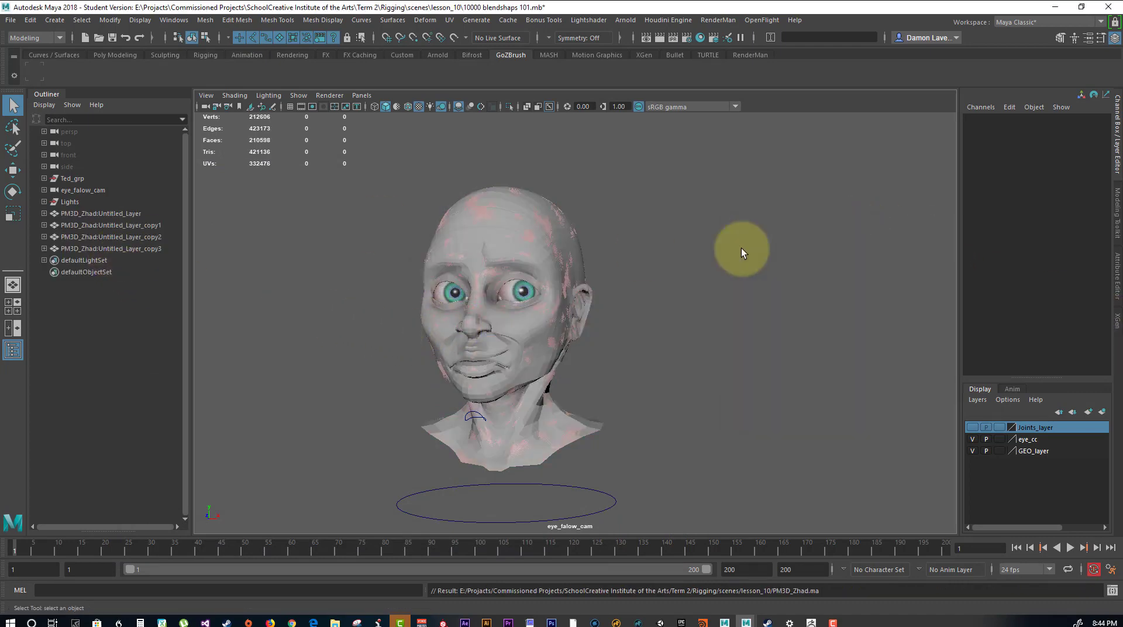
Check each imported Untitled_Layer mesh in the Outliner, then expand Ted_grp
click(93, 212)
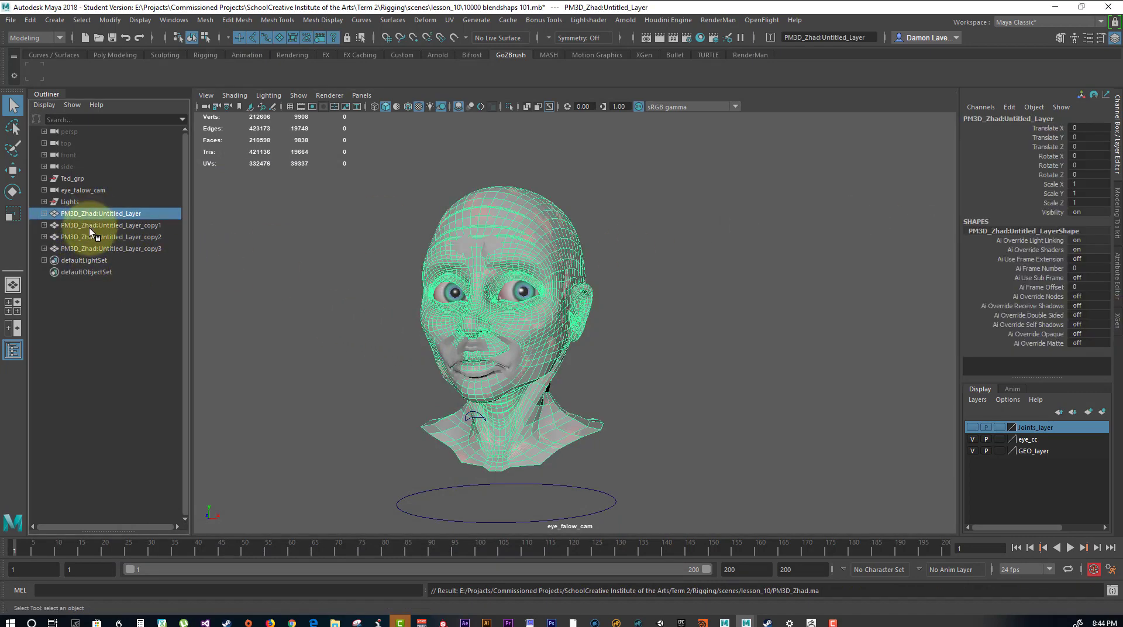
click(89, 226)
click(91, 236)
click(92, 248)
click(102, 226)
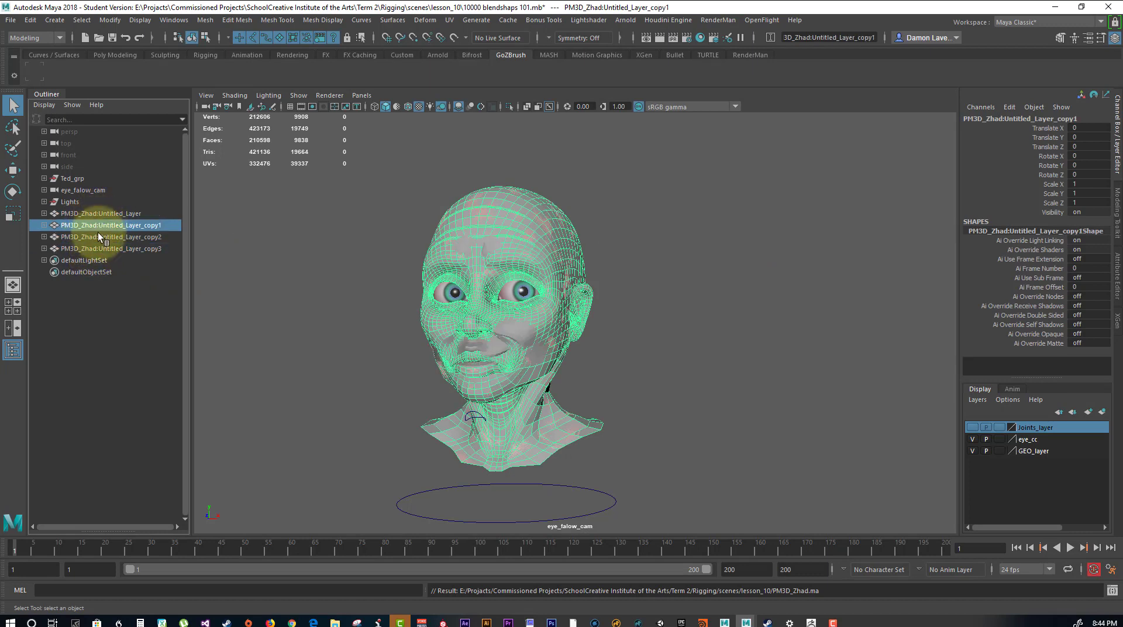
click(97, 236)
click(97, 247)
key(Up)
key(Up)
key(Up)
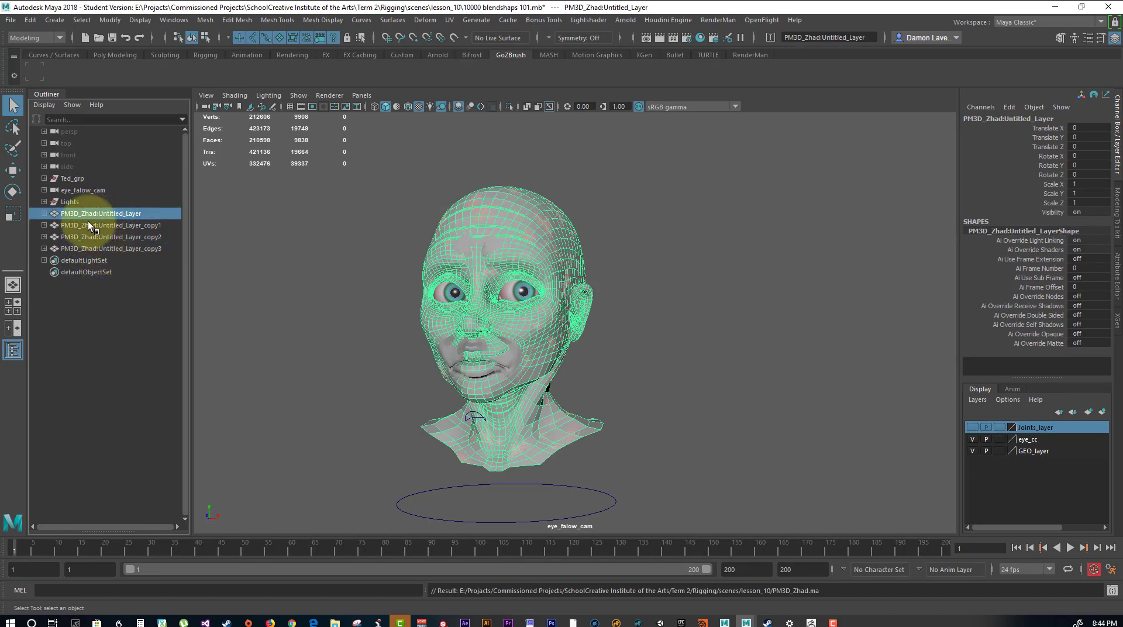
click(44, 179)
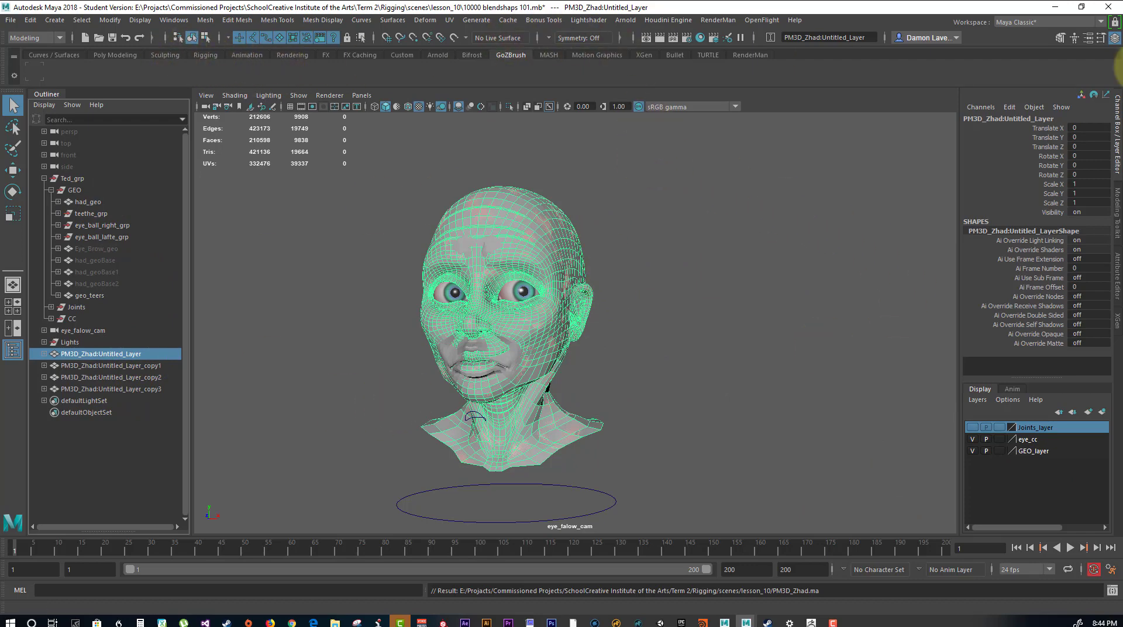
Switch to the Sculpting workspace and select the four Untitled_Layer meshes, then had_geo last
click(1040, 22)
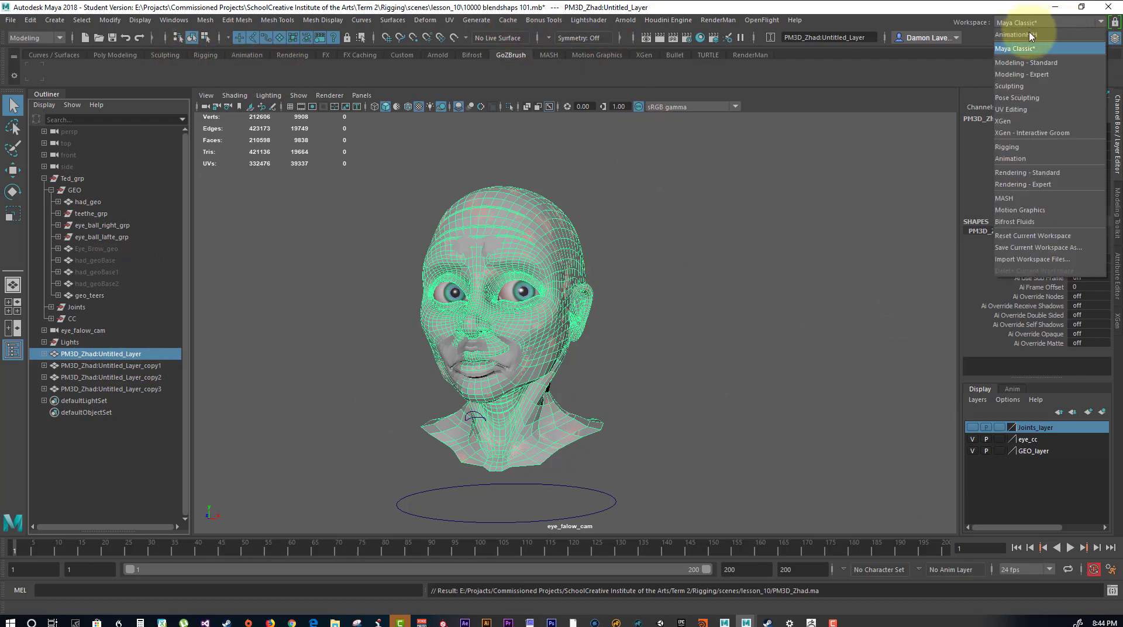
click(1040, 87)
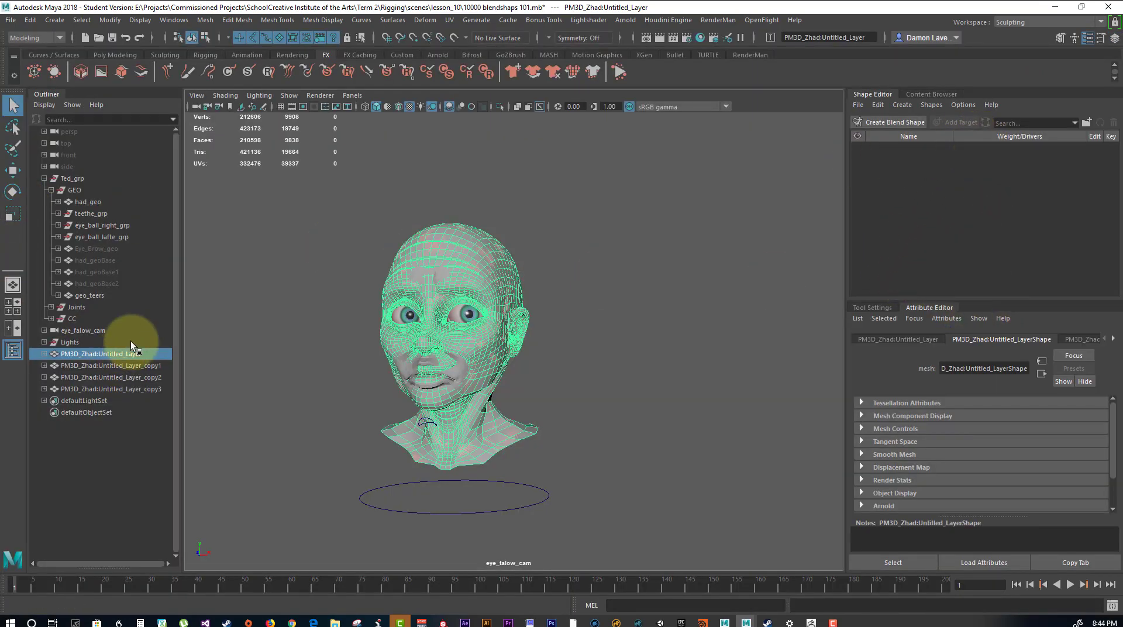
click(117, 388)
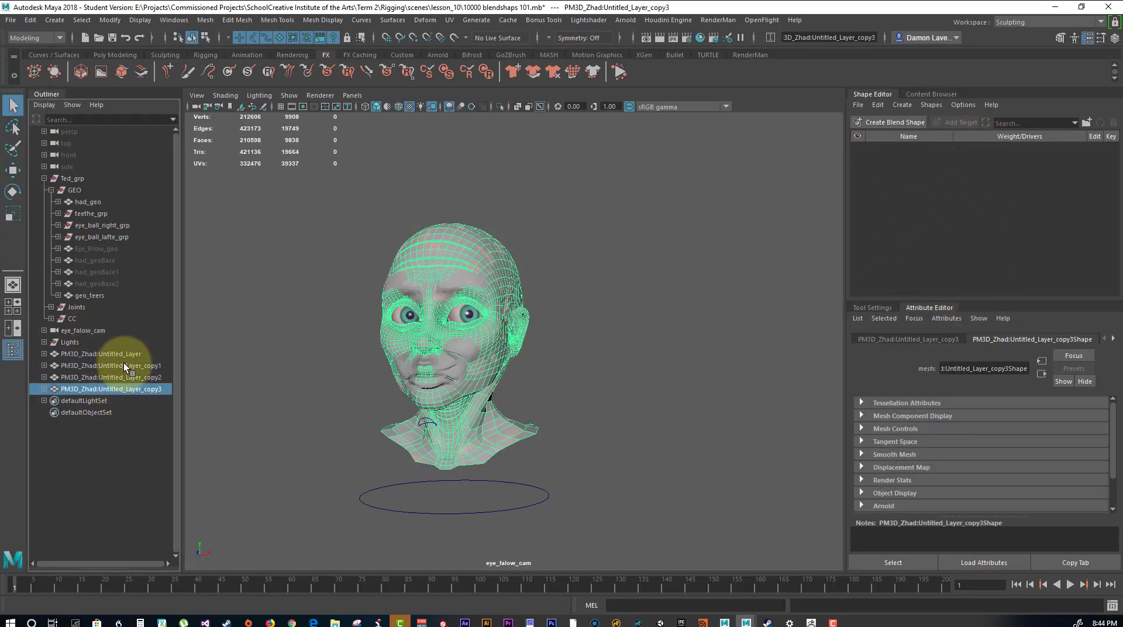
drag(124, 362, 136, 385)
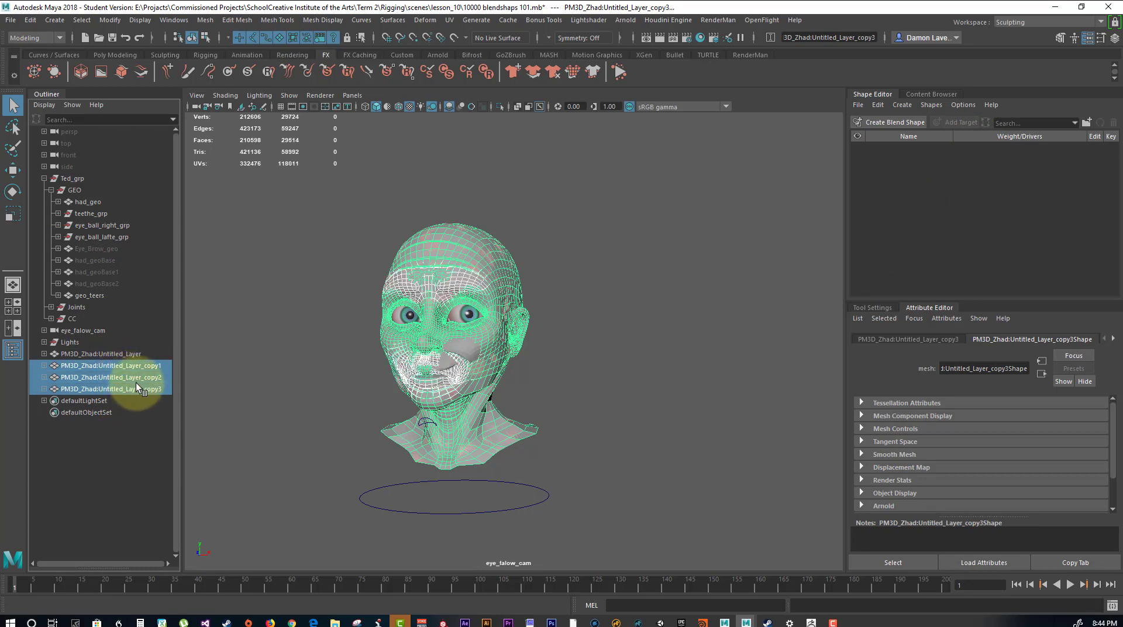
ctrl+click(120, 354)
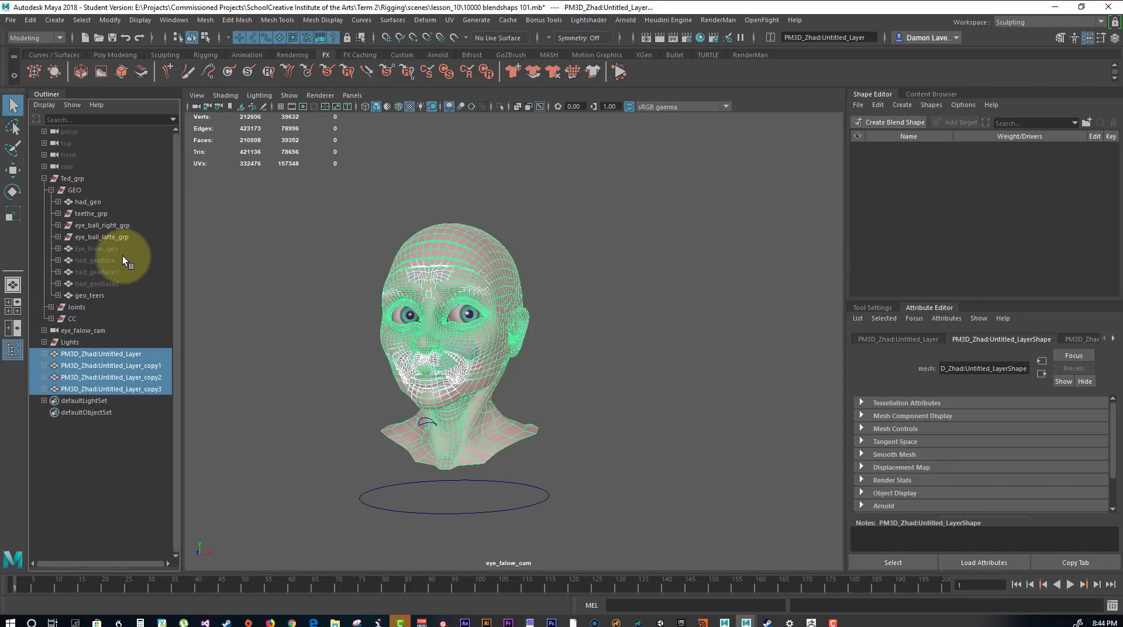
ctrl+click(85, 203)
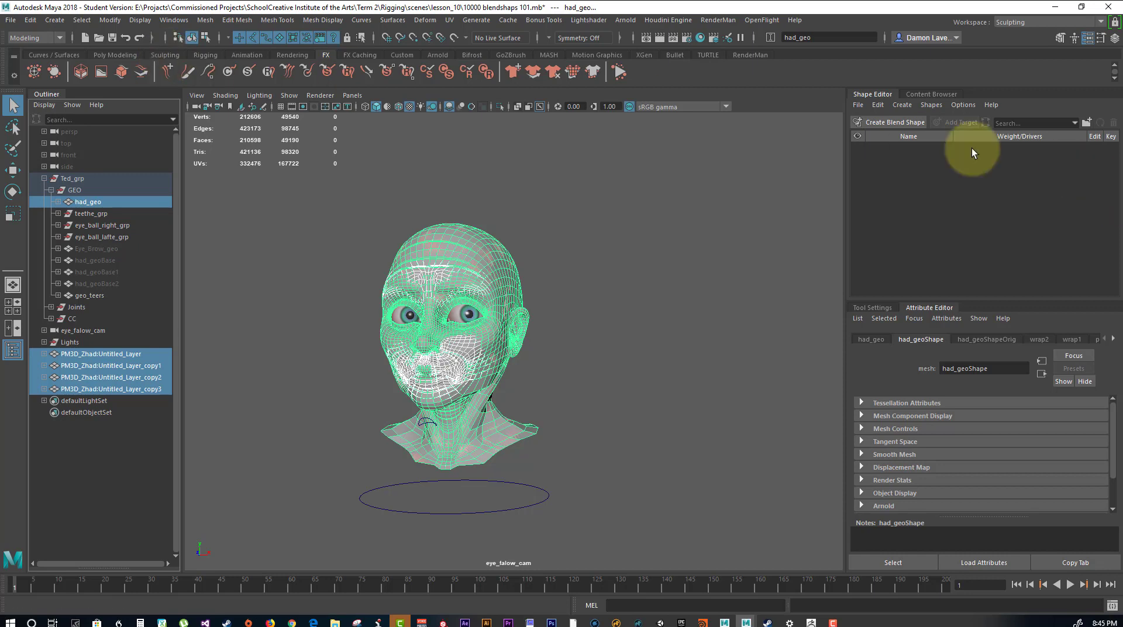
Create blendShape1, delete the four imported layer meshes, and set the first target to 0.219
click(900, 124)
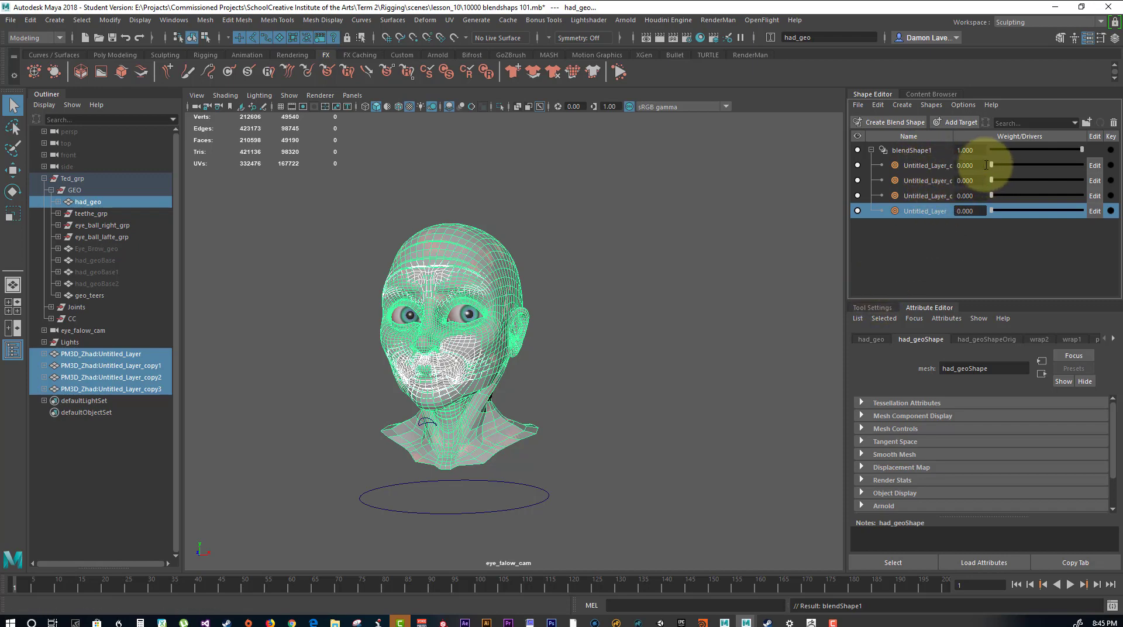
click(133, 354)
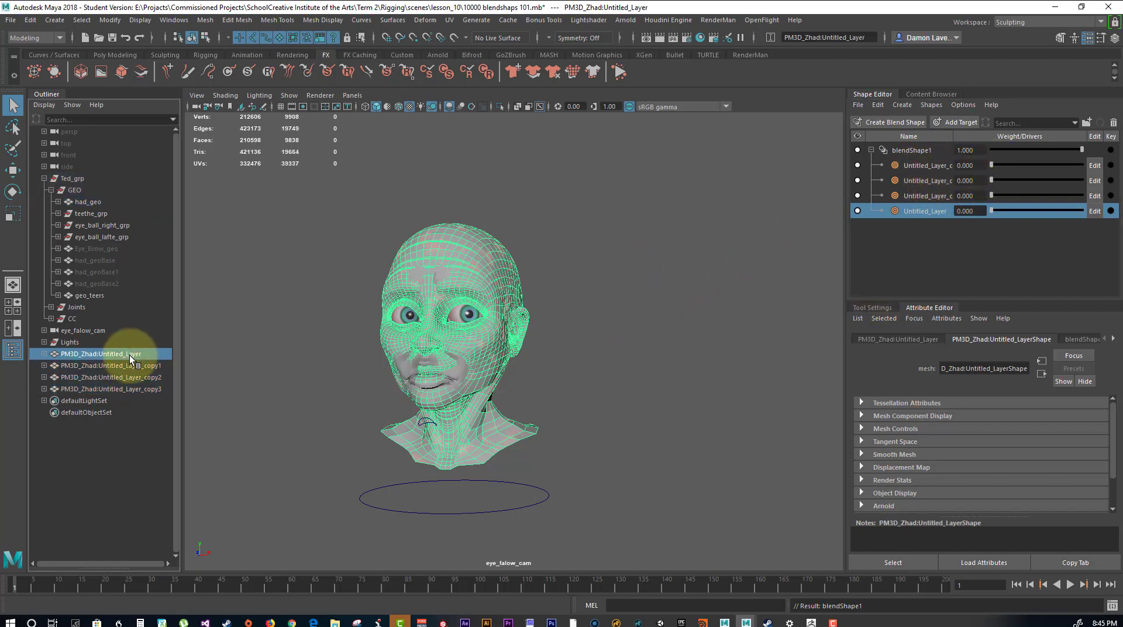
shift+click(117, 387)
key(Delete)
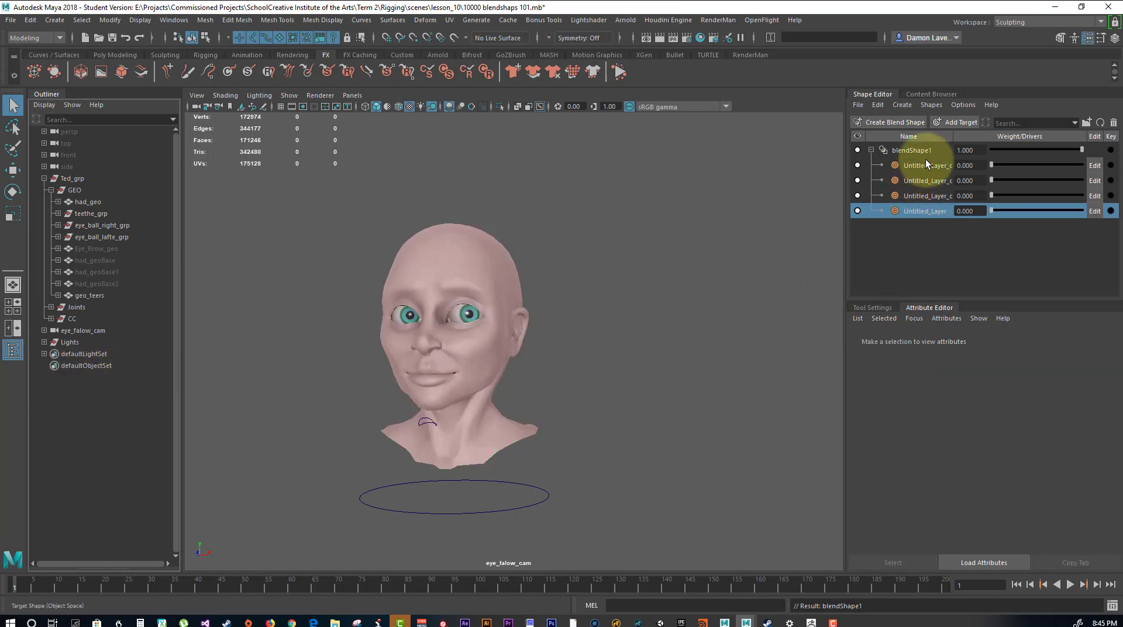
drag(991, 165, 963, 184)
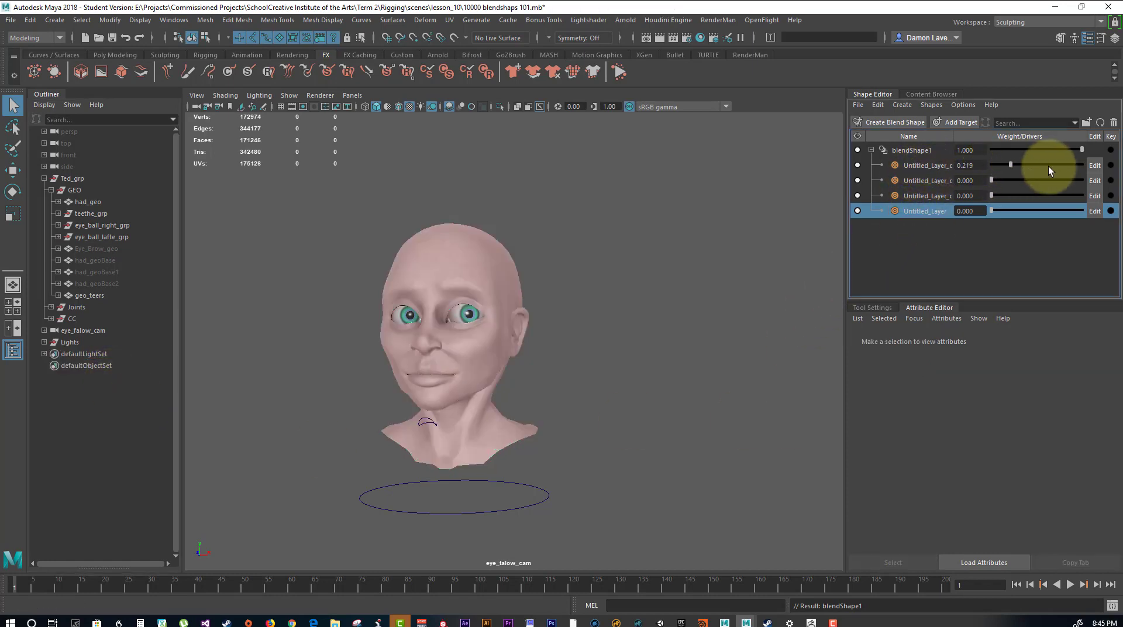
Rename the first blend shape target to PSD_frown
double_click(931, 168)
text(PSD_כרכמ)
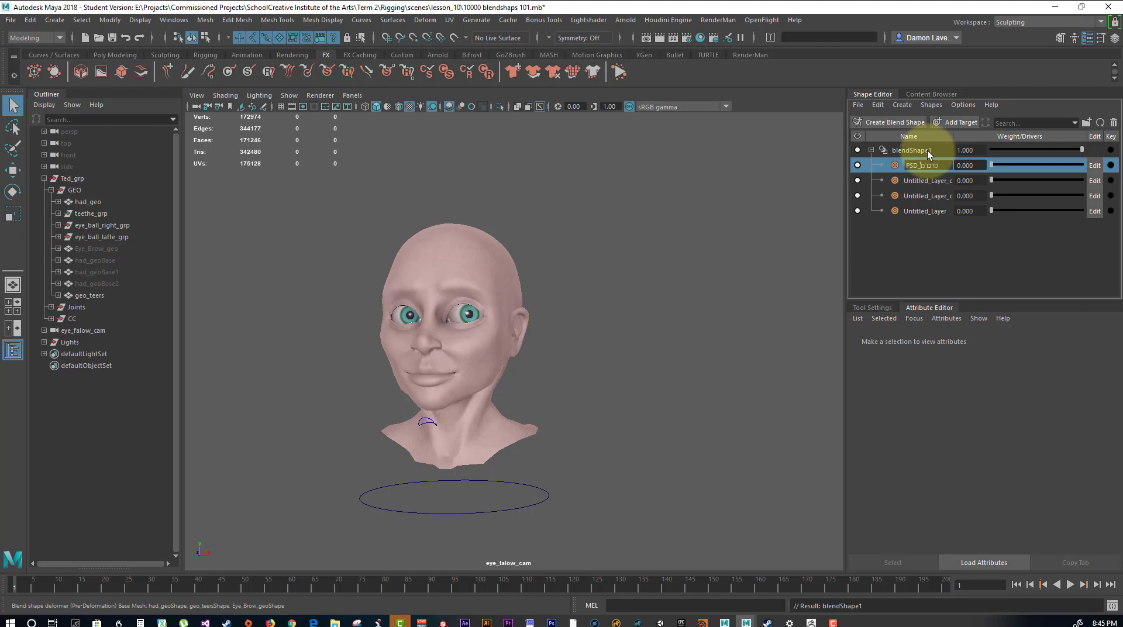
key(Return)
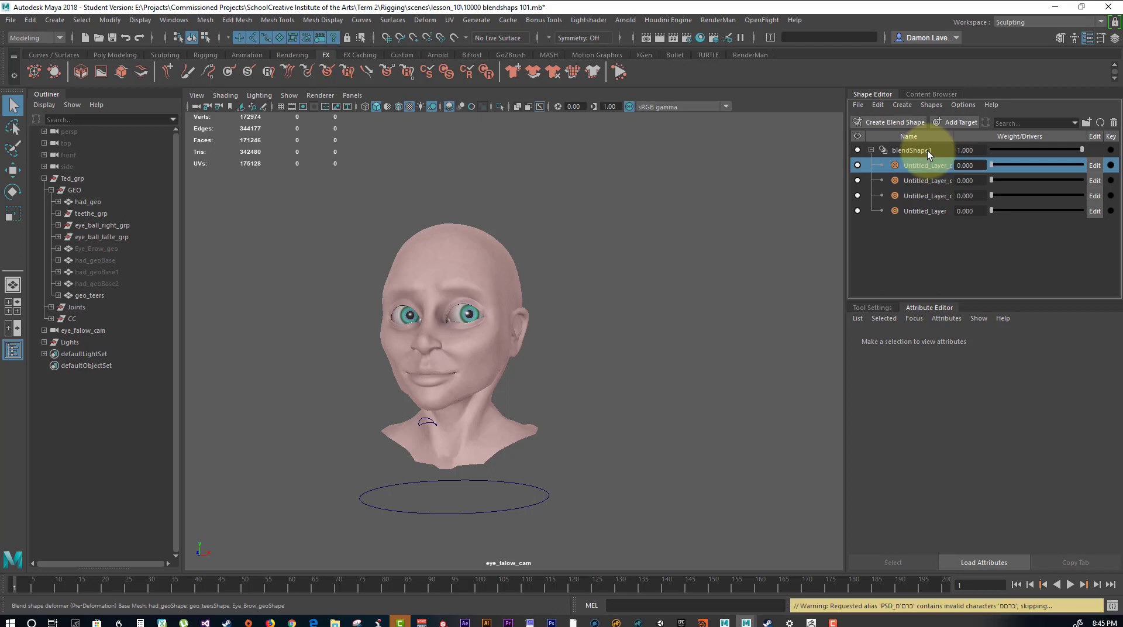
double_click(936, 166)
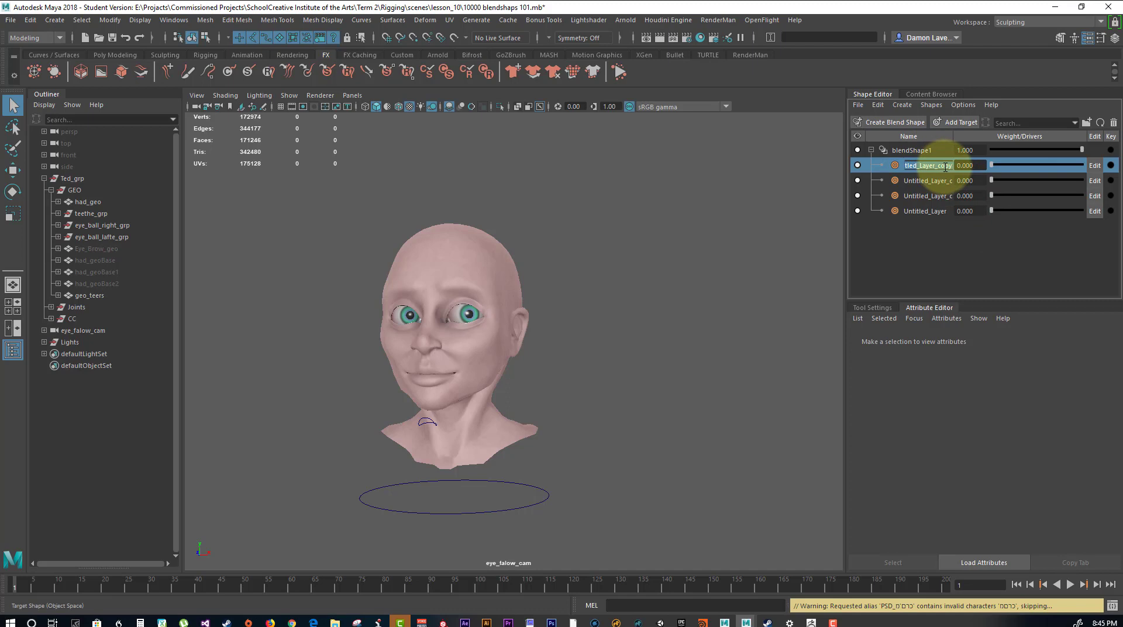
text(PSD_frown)
key(Return)
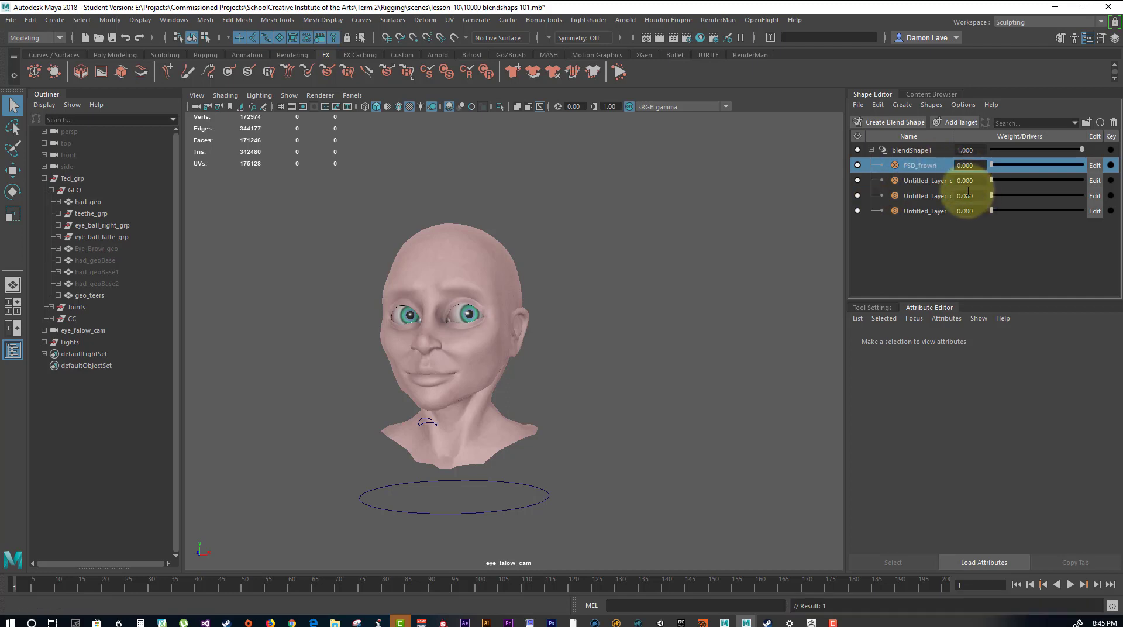
Test the next target at 1.000 weight and rename it PSD_O
click(924, 181)
mouse_move(991, 181)
mouse_down()
mouse_move(1112, 180)
mouse_move(988, 180)
mouse_up()
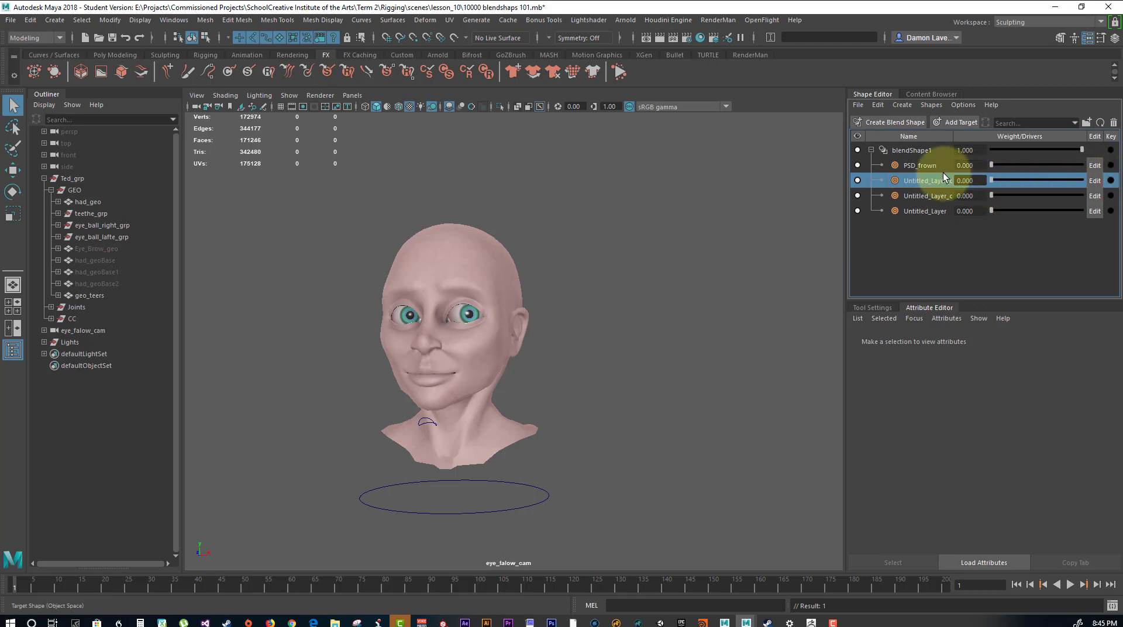
double_click(925, 182)
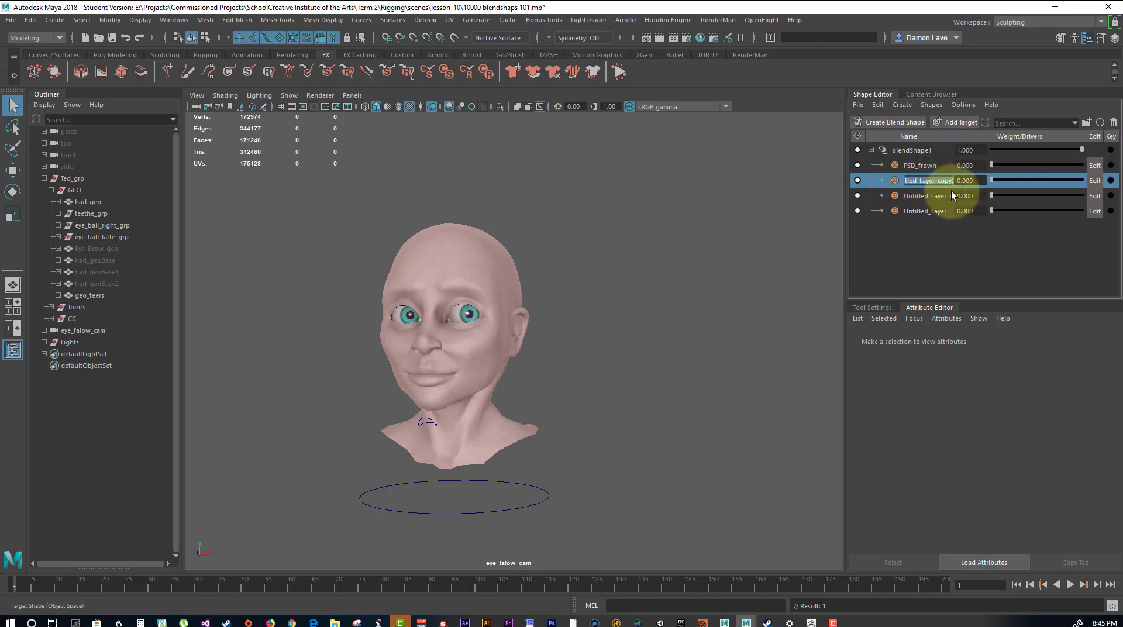
text(PSD_O)
key(Return)
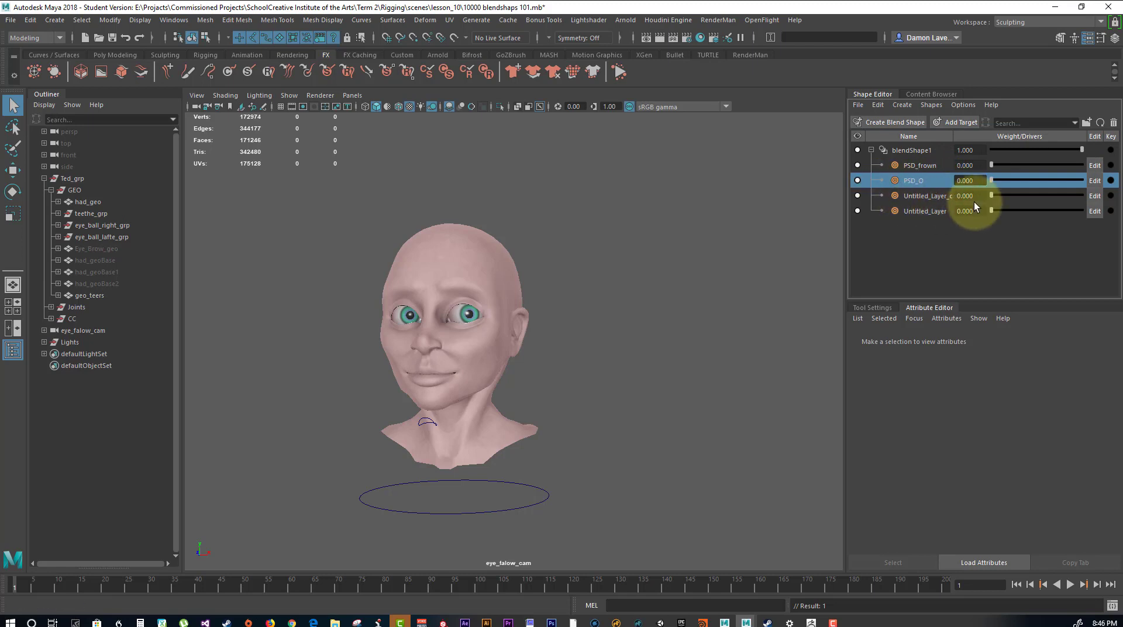
mouse_move(993, 194)
mouse_down()
mouse_move(1062, 199)
mouse_move(956, 203)
mouse_up()
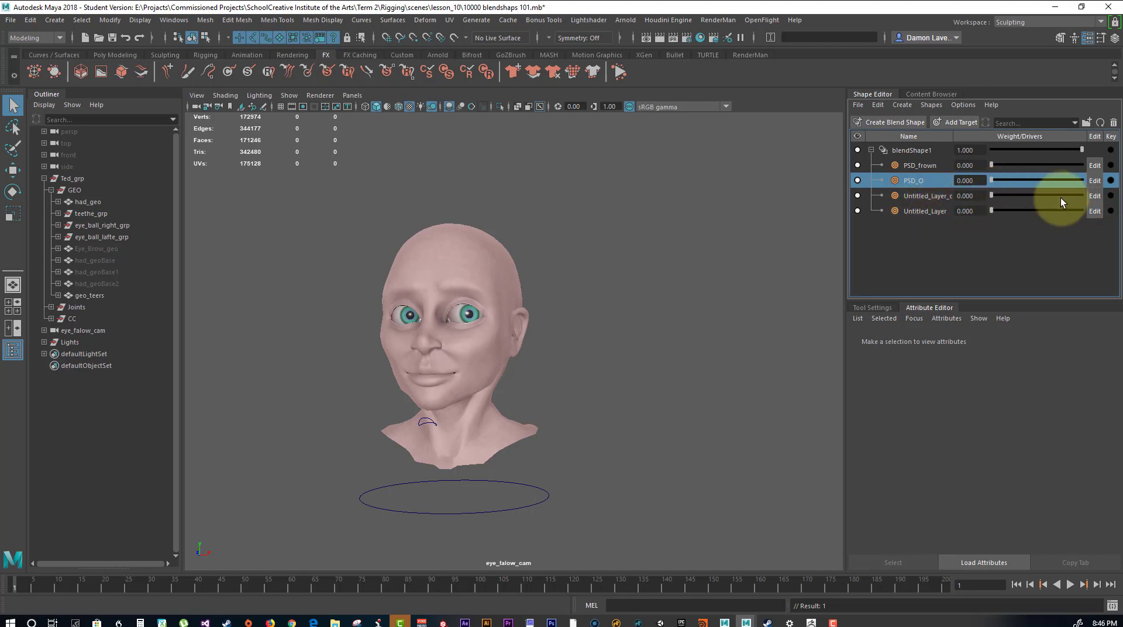
Delete the leftover Untitled_Layer_c target and preview the remaining untitled target at full strength
click(916, 198)
right_click(916, 199)
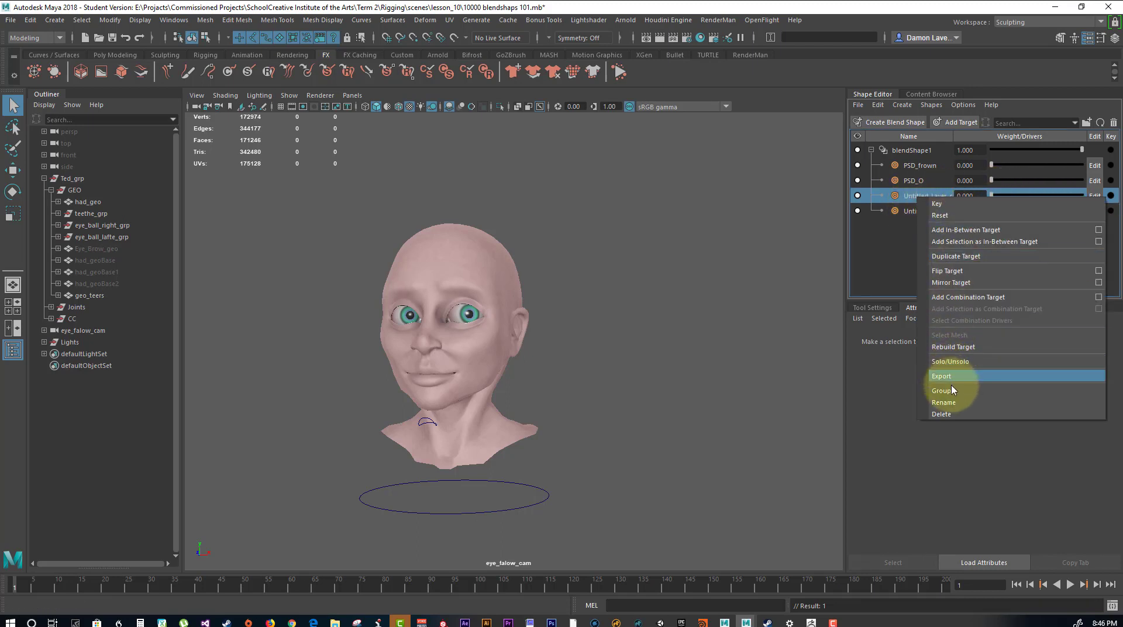
click(945, 413)
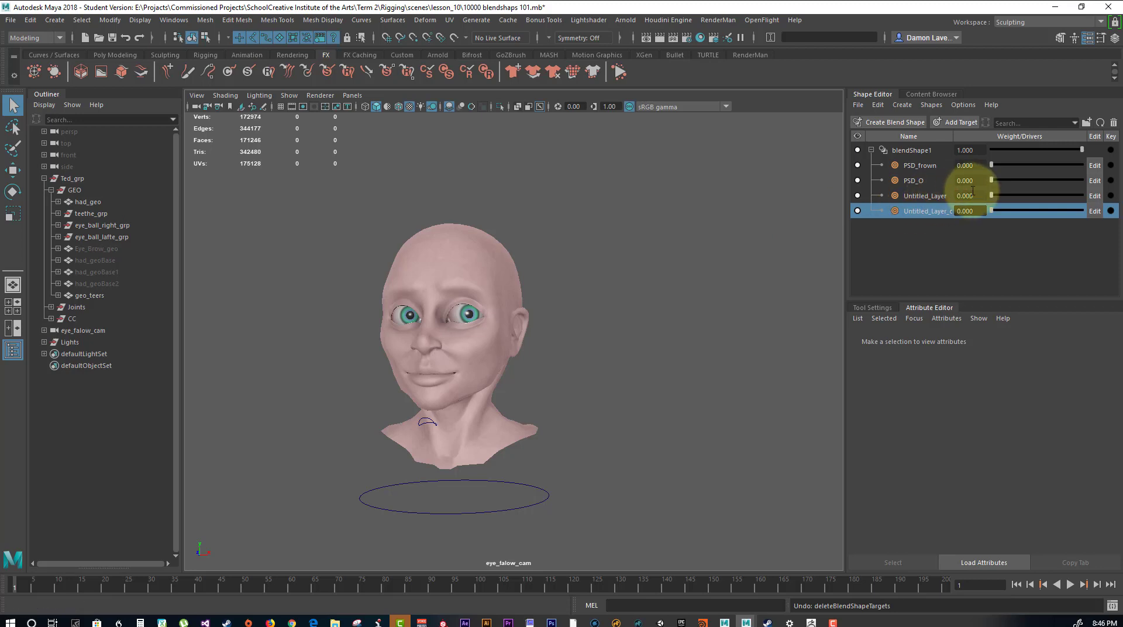
click(991, 195)
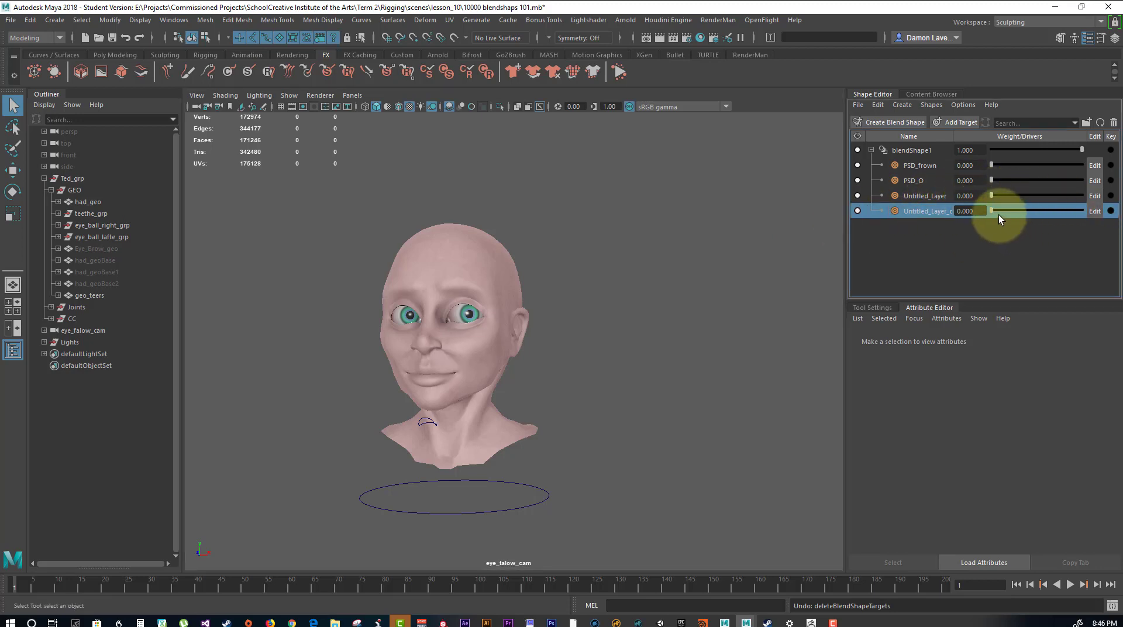
drag(996, 209, 1087, 225)
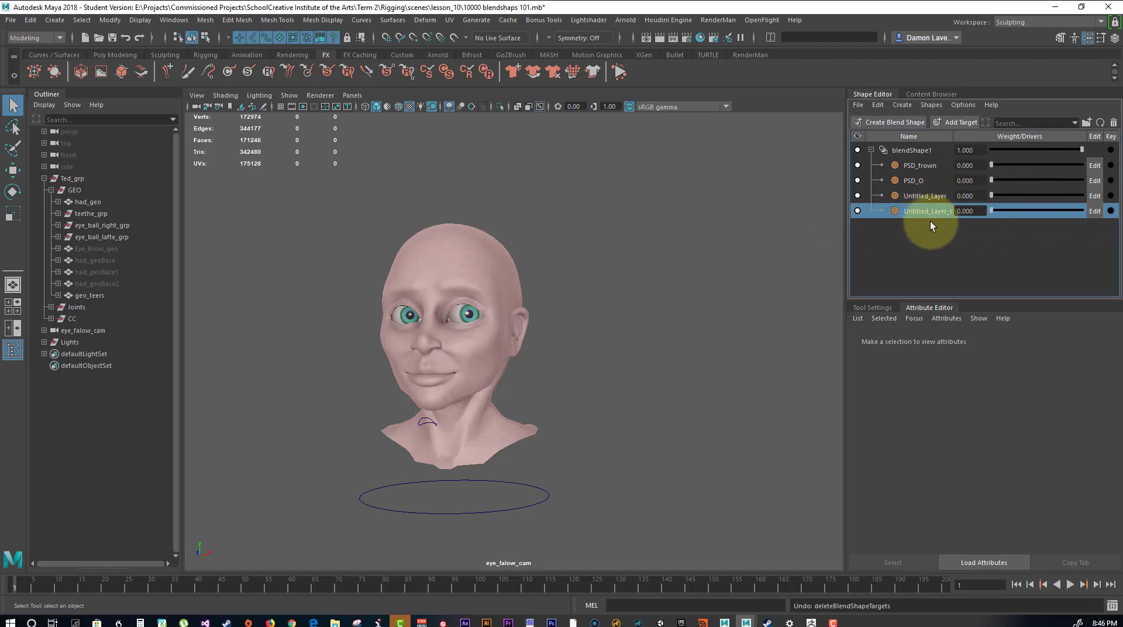
click(933, 198)
Rename the last two untitled targets PSD_smyel and PSD_Brows
double_click(934, 197)
text(PSD_smyel)
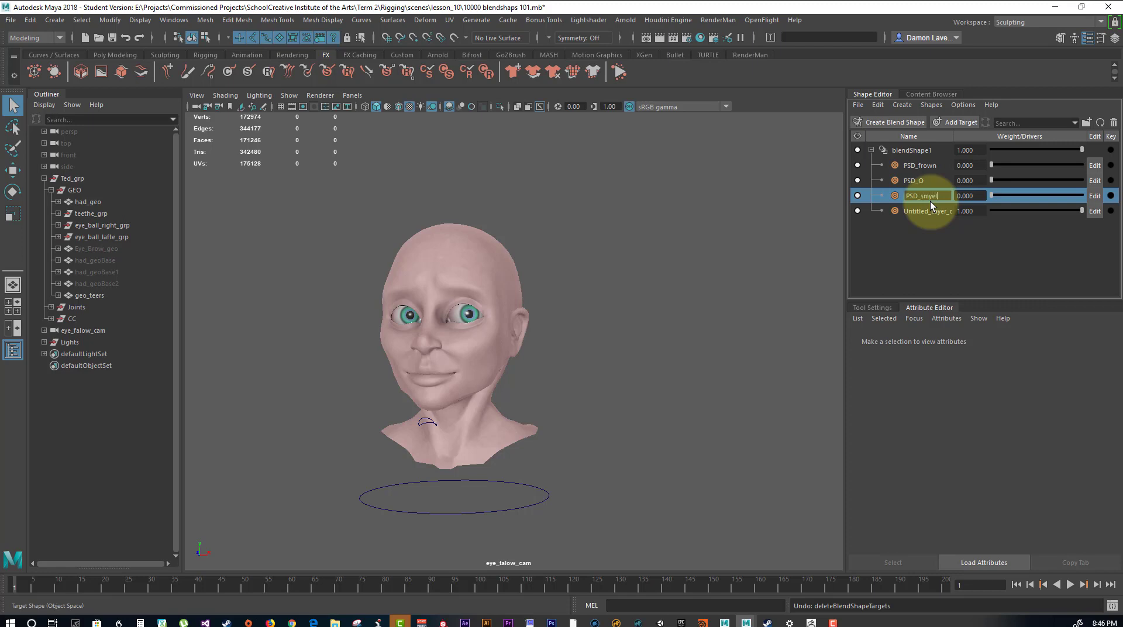
double_click(928, 211)
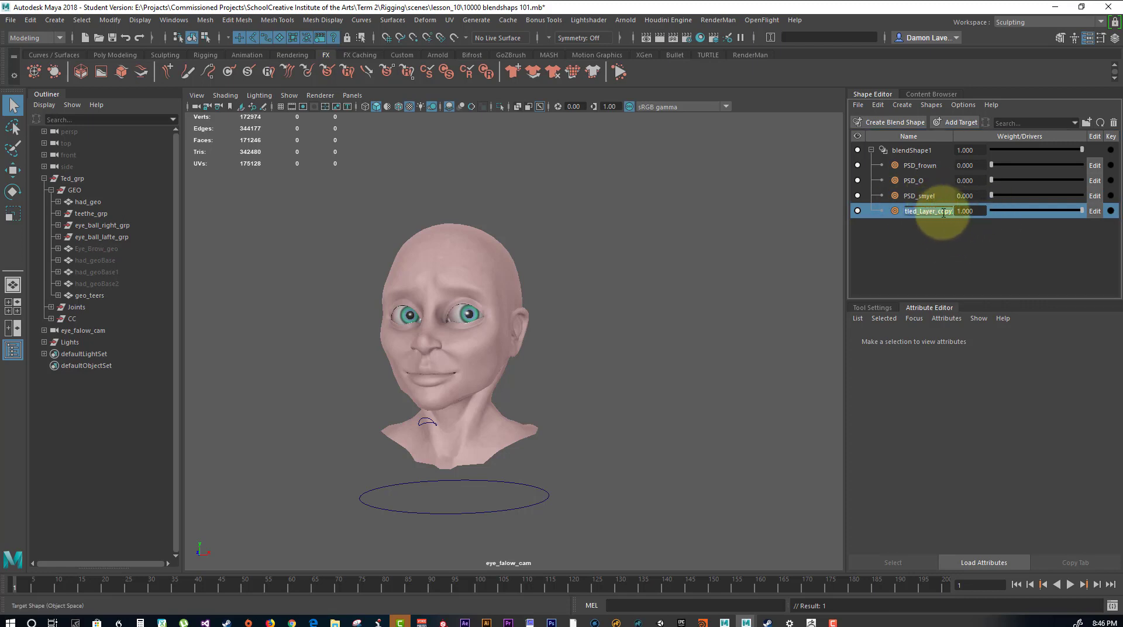
mouse_move(923, 195)
mouse_down()
mouse_move(936, 197)
mouse_move(928, 209)
mouse_up()
double_click(928, 211)
text(PSDBrow)
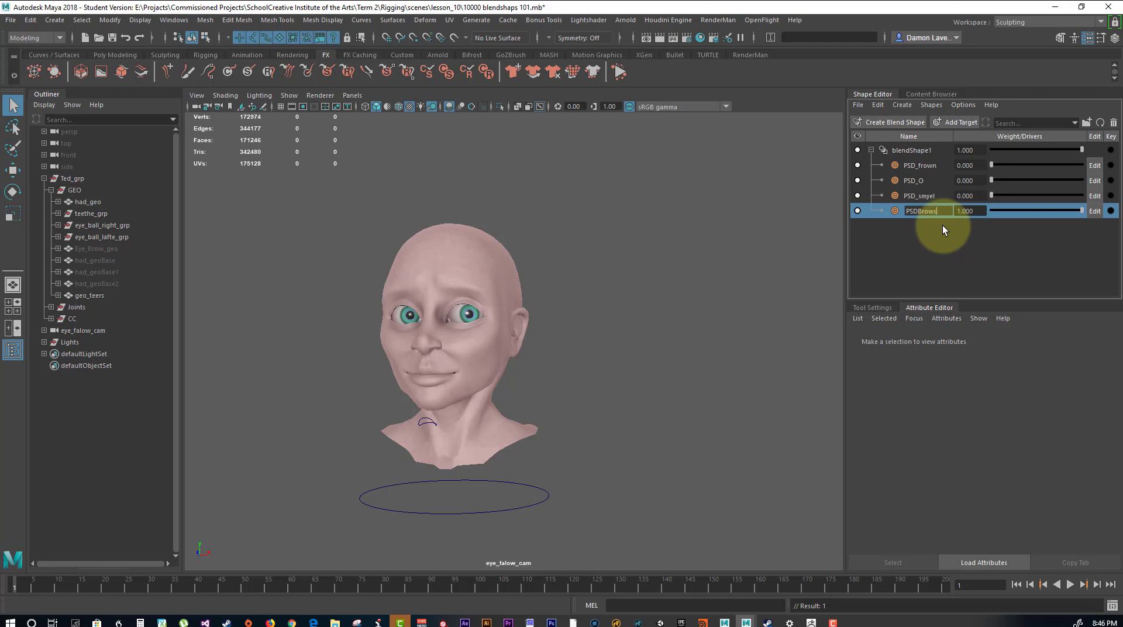
text(s)
key(Return)
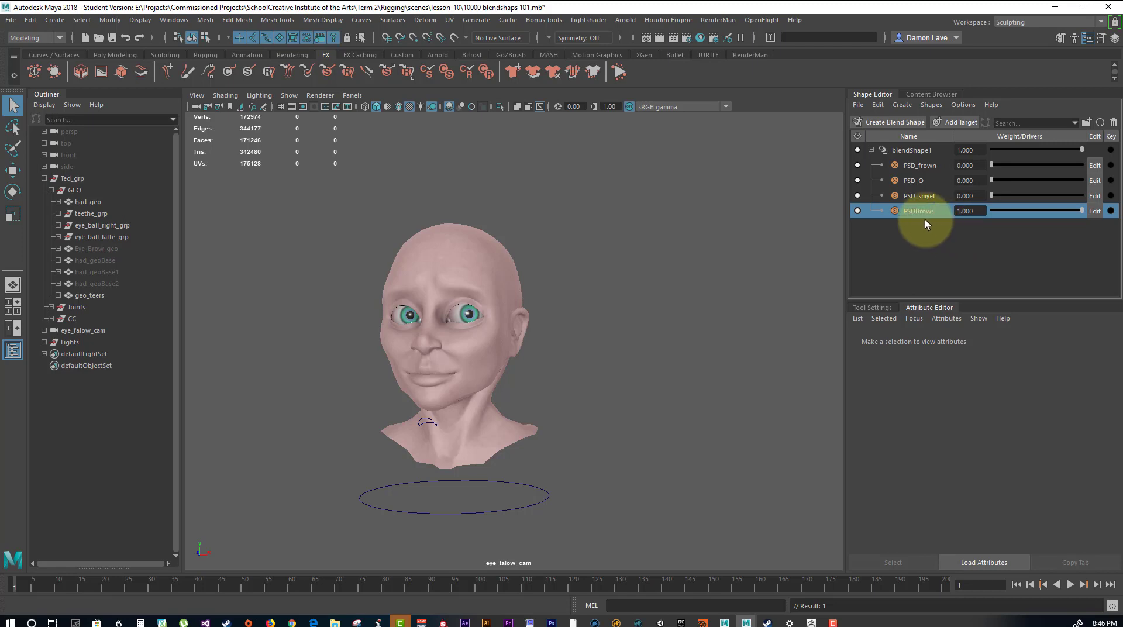
double_click(919, 211)
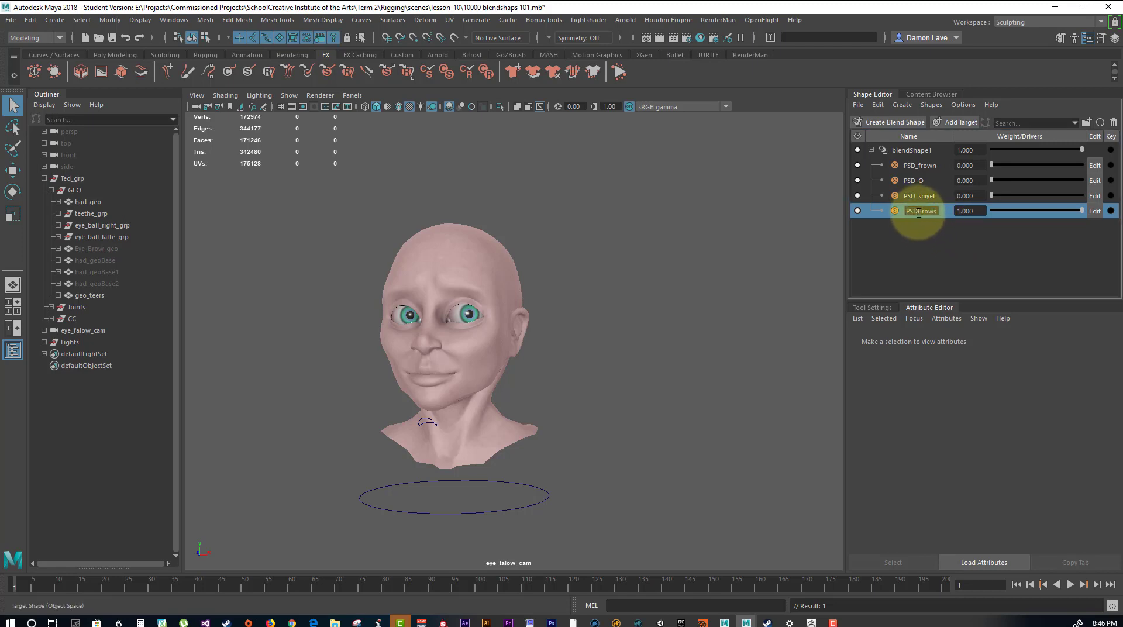
text(_)
key(Return)
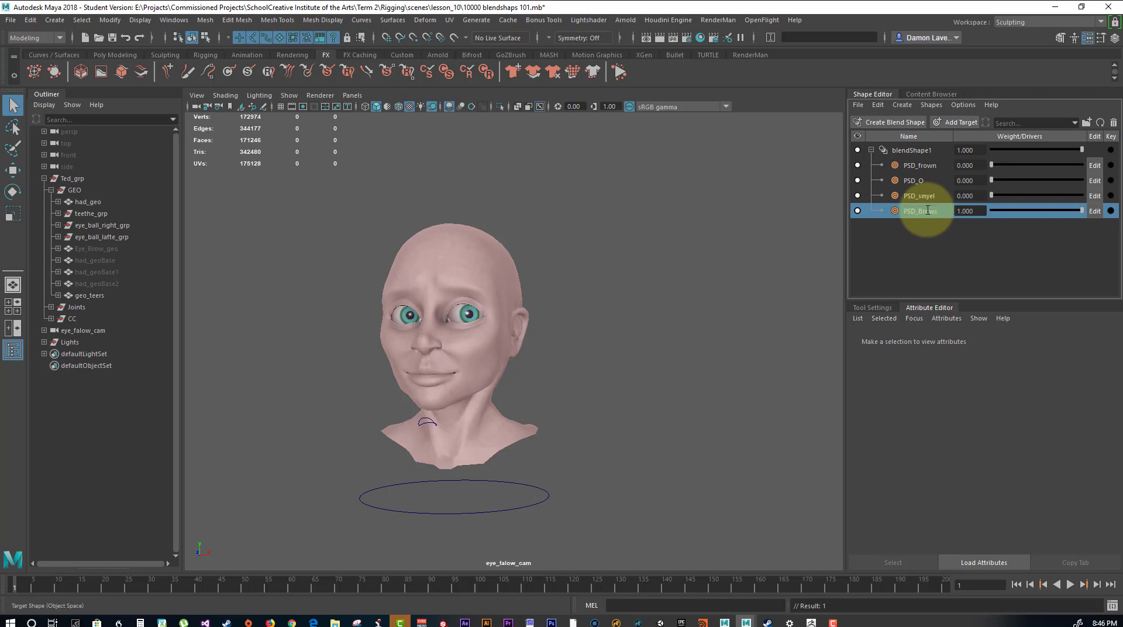
double_click(923, 197)
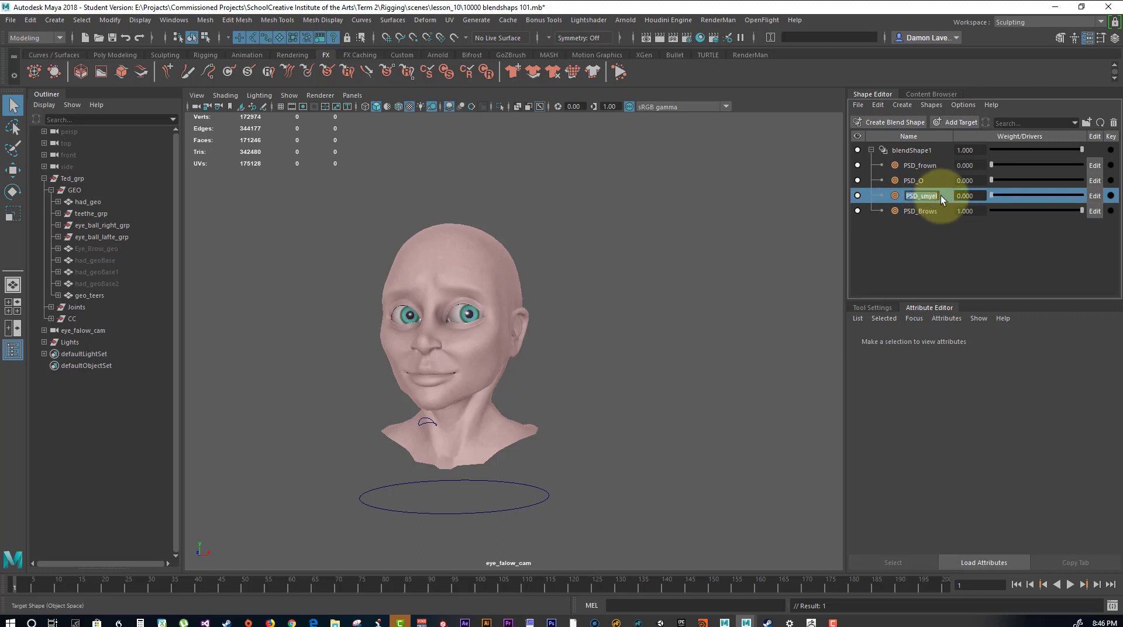
Dismiss the rename, clear the target selection and preview the PSD_smyel smile
click(923, 210)
click(935, 251)
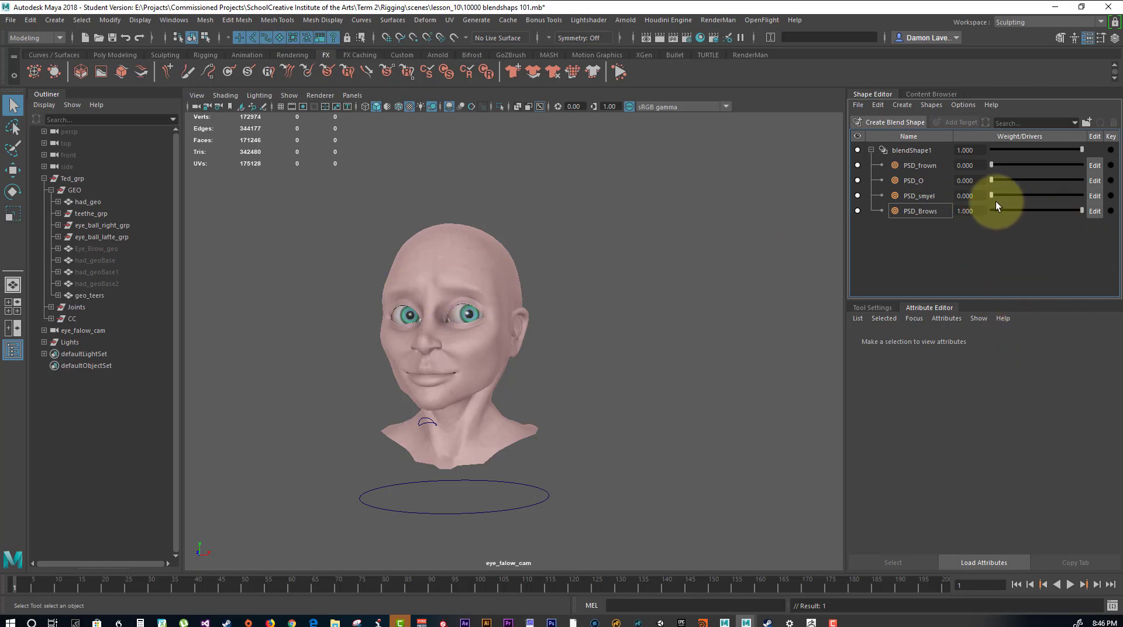
mouse_move(996, 197)
mouse_down()
mouse_move(1083, 195)
mouse_move(880, 196)
mouse_up()
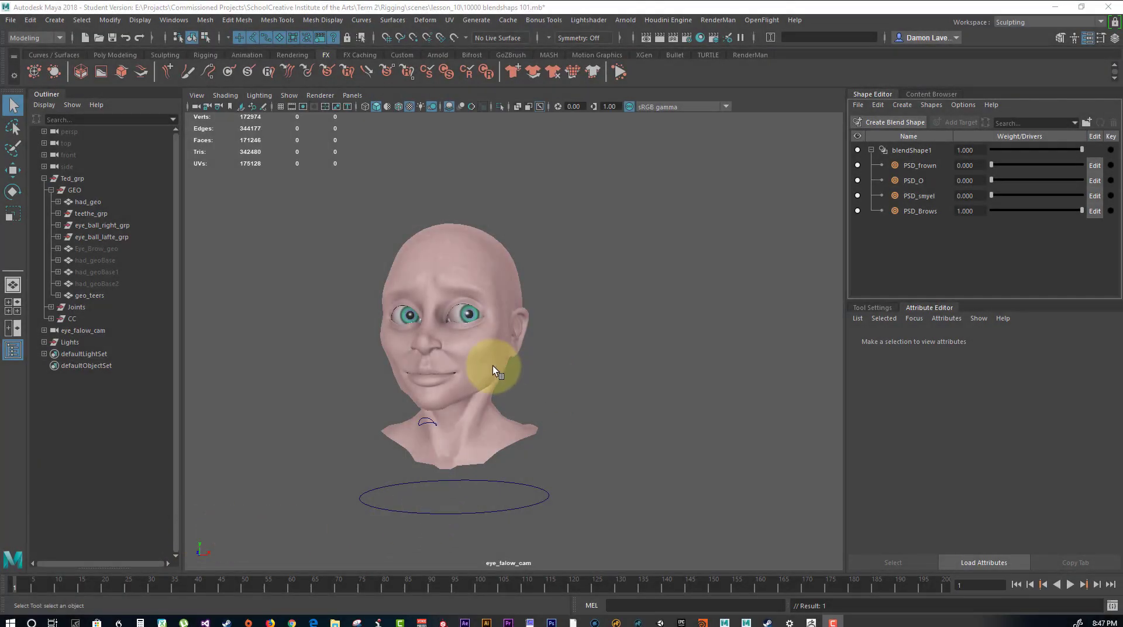
Bring the camera to a close frontal view of the head and collapse the GEO group
alt+drag(493, 367, 545, 367)
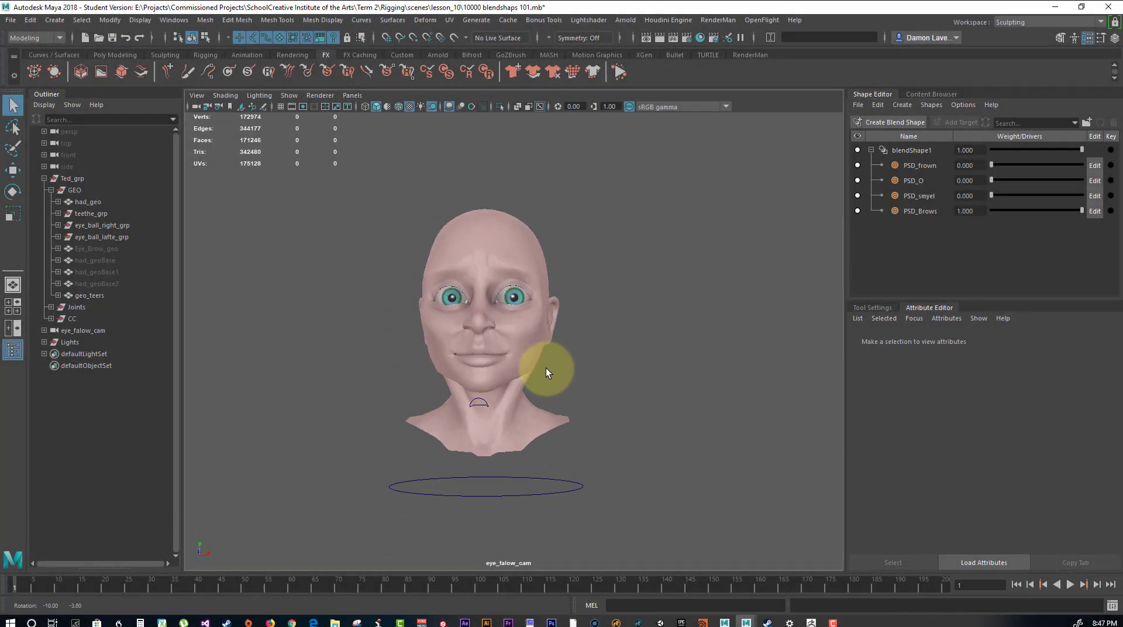
alt+middle_drag(546, 368, 587, 364)
mouse_move(588, 364)
alt+right_down()
mouse_move(622, 381)
mouse_move(609, 384)
alt+right_up()
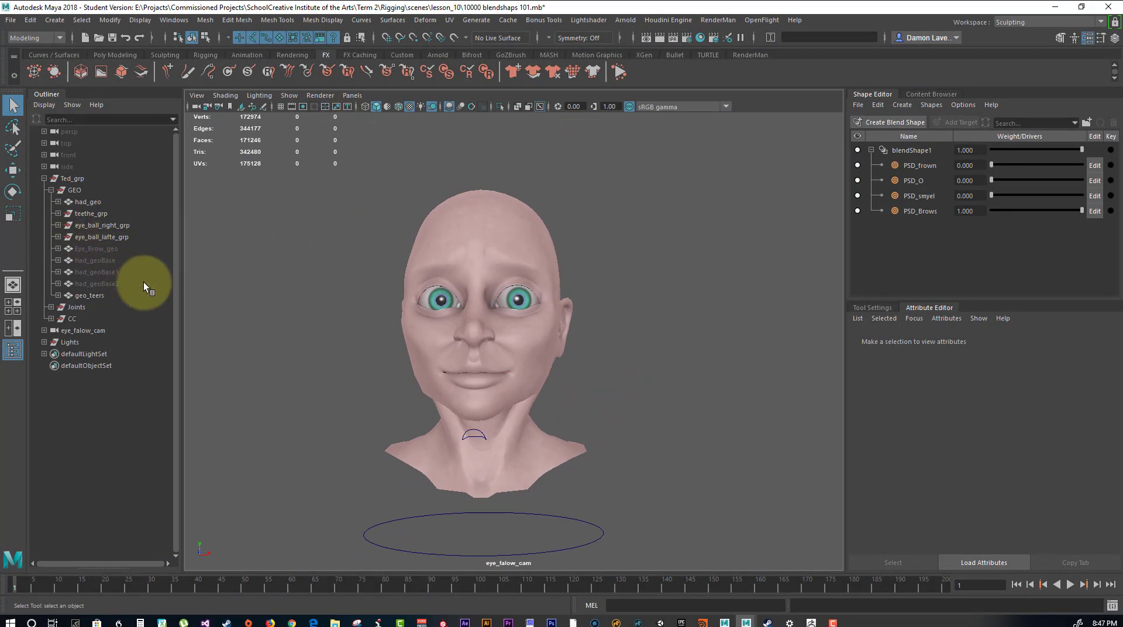
click(51, 189)
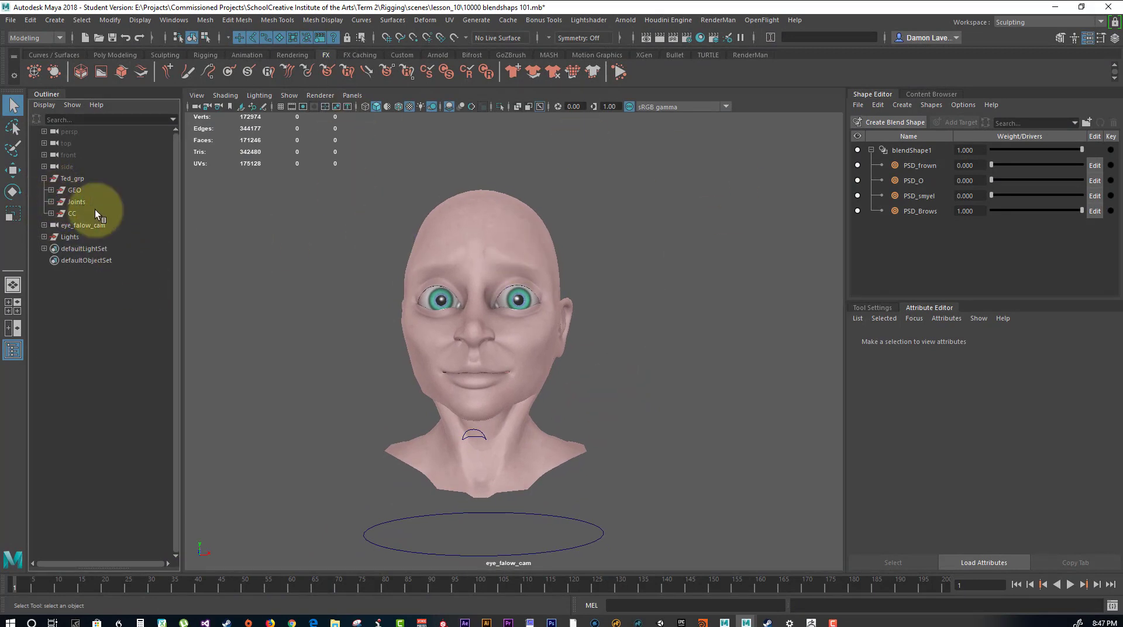
mouse_move(725, 323)
alt+mouse_down()
mouse_move(645, 328)
mouse_move(713, 299)
mouse_move(723, 325)
mouse_move(735, 326)
mouse_move(727, 306)
mouse_move(737, 298)
alt+mouse_up()
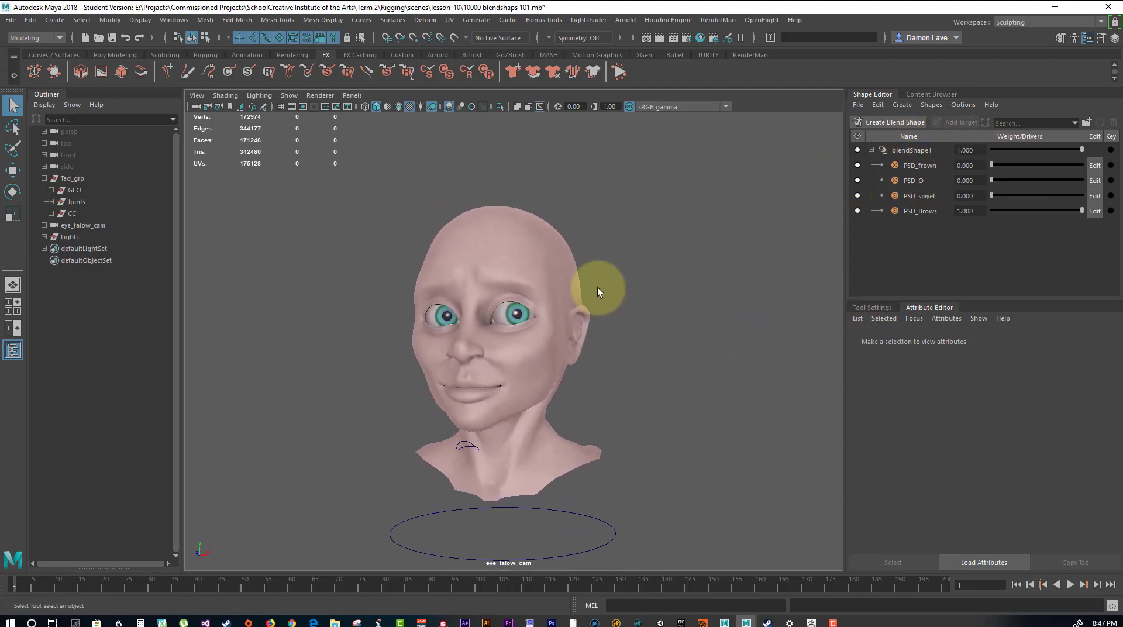
mouse_move(601, 293)
alt+mouse_down()
mouse_move(632, 284)
mouse_move(686, 361)
alt+mouse_up()
alt+middle_drag(686, 359, 674, 336)
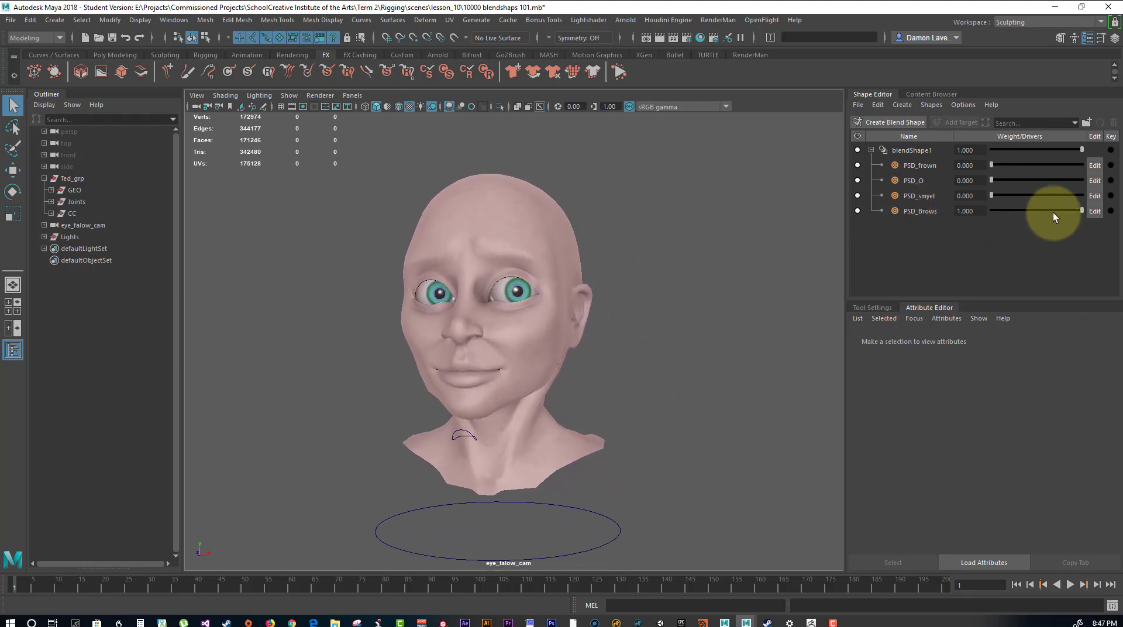
Turn off PSD_Brows and preview the PSD_smyel, PSD_O and PSD_frown mouth shapes
drag(1078, 212, 971, 212)
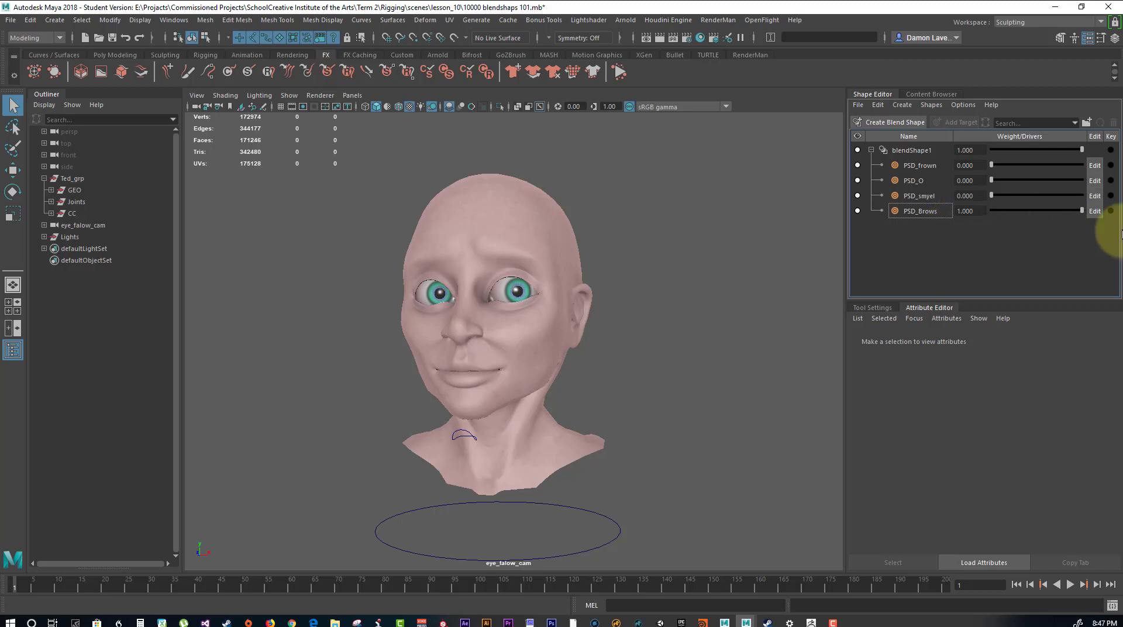
drag(995, 196, 788, 244)
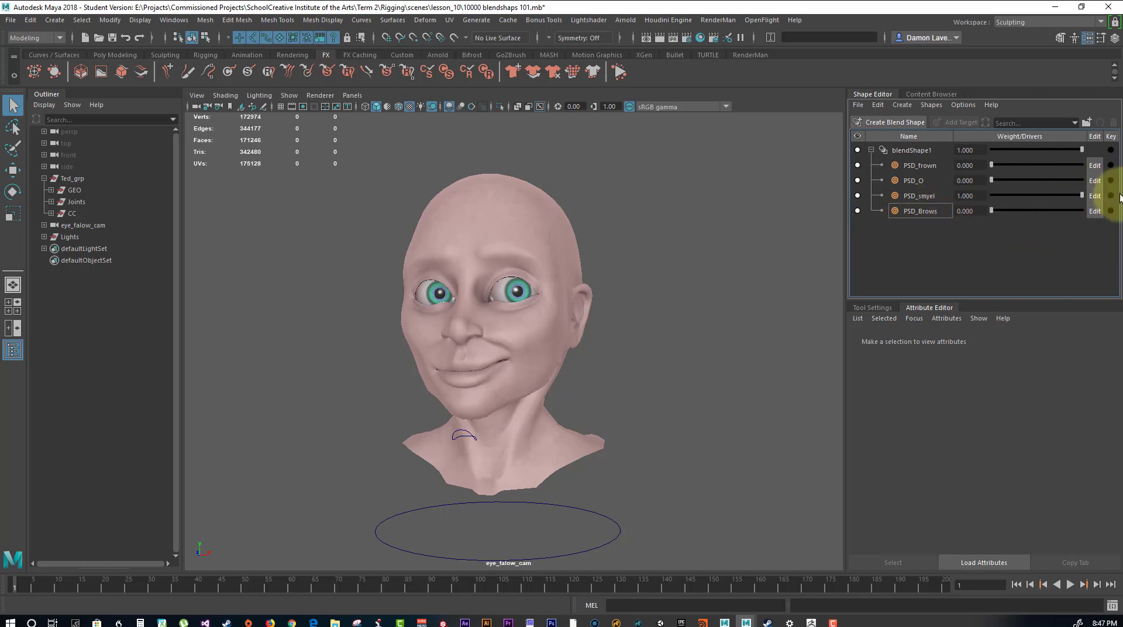
drag(995, 180, 862, 191)
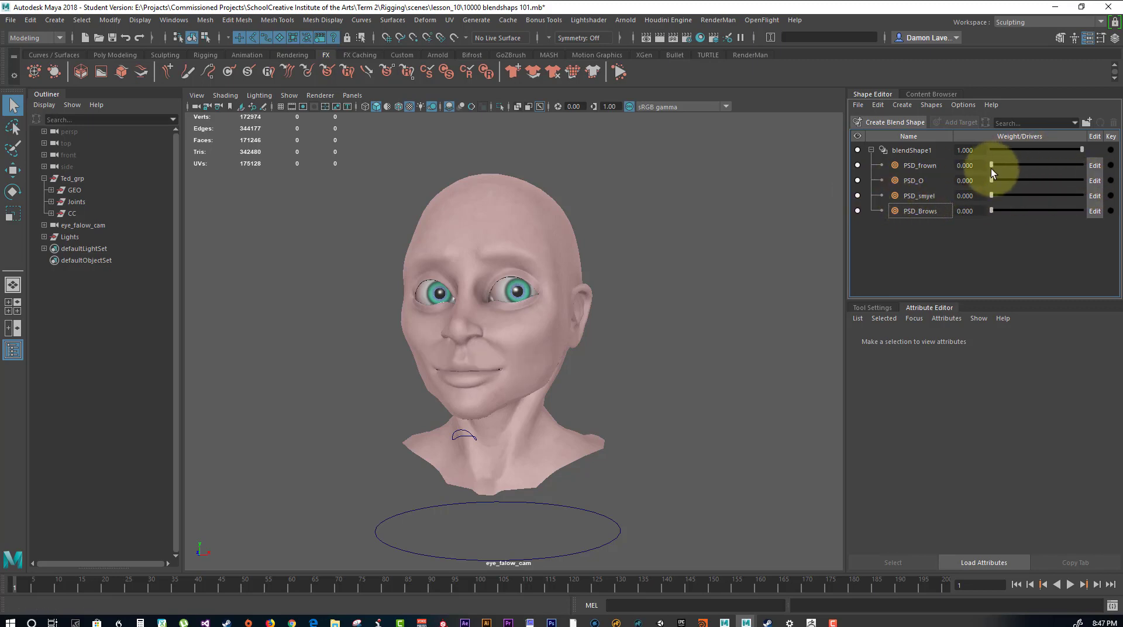
drag(991, 170, 849, 179)
drag(992, 165, 904, 167)
Set PSD_smyel to 1.000 weight and frame the smiling head from the front
drag(991, 194, 1096, 196)
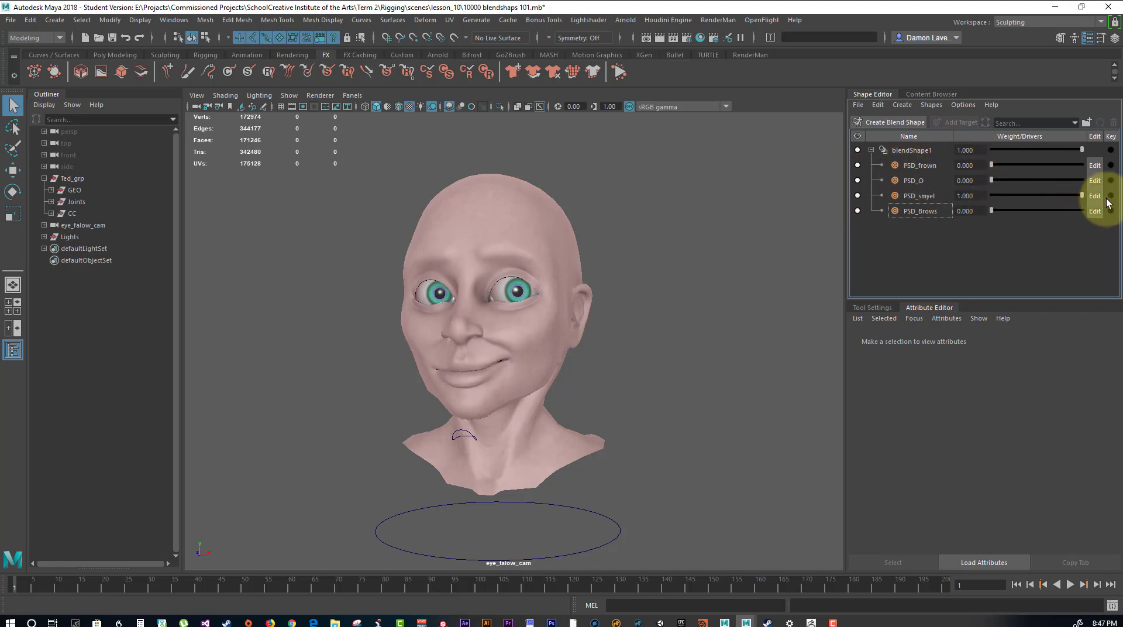
mouse_move(436, 322)
alt+mouse_down()
mouse_move(636, 357)
mouse_move(592, 333)
alt+mouse_up()
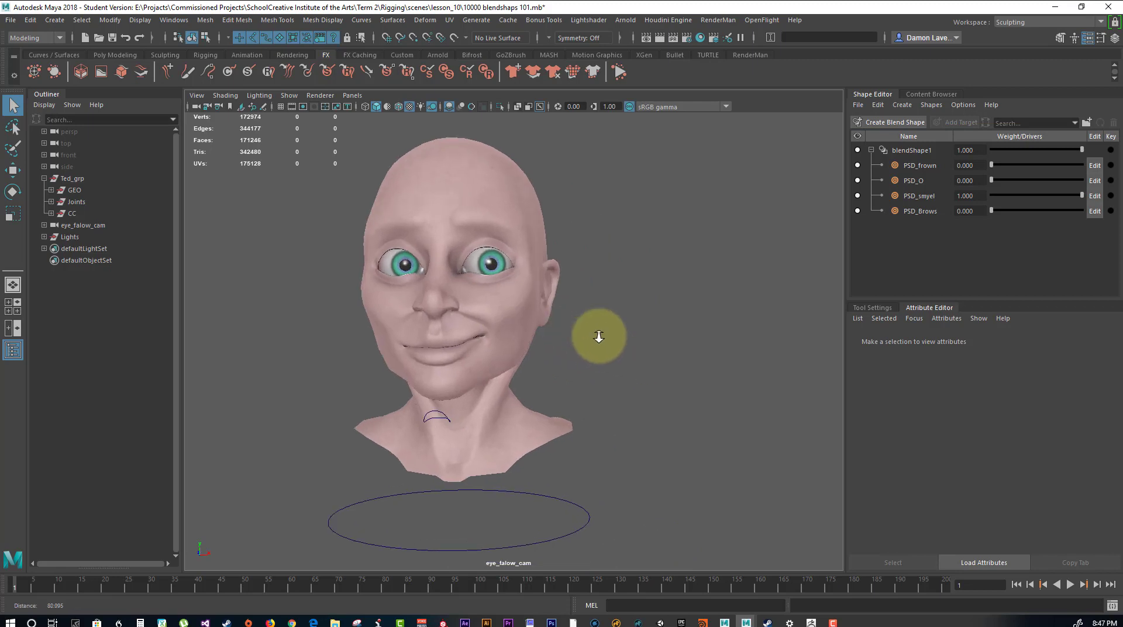
alt+right_drag(592, 333, 621, 364)
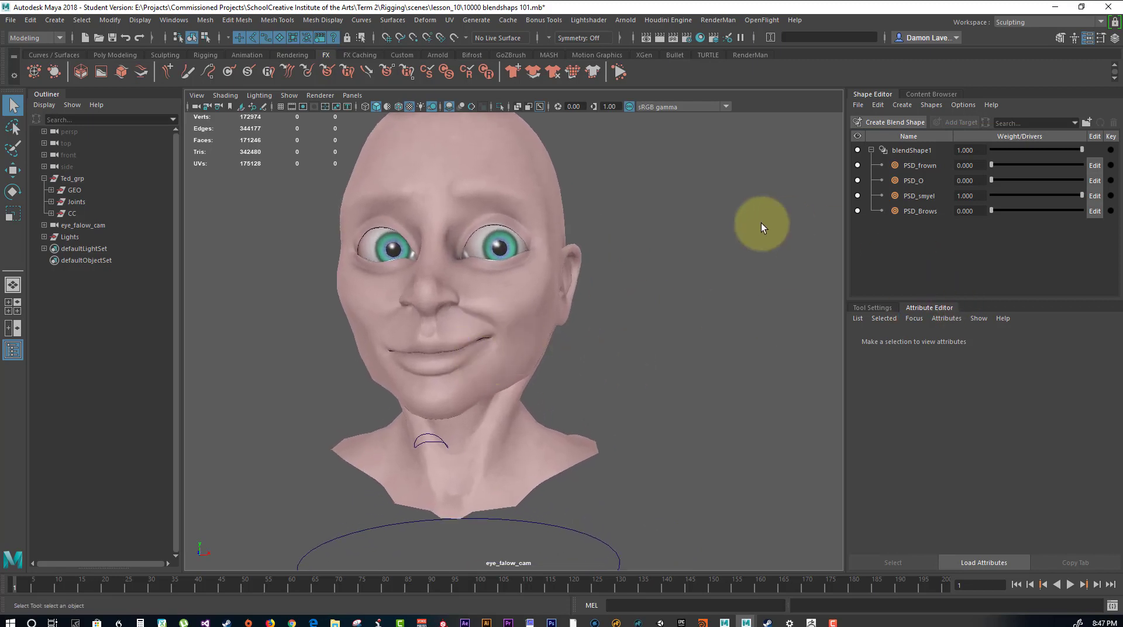
alt+drag(711, 380, 729, 384)
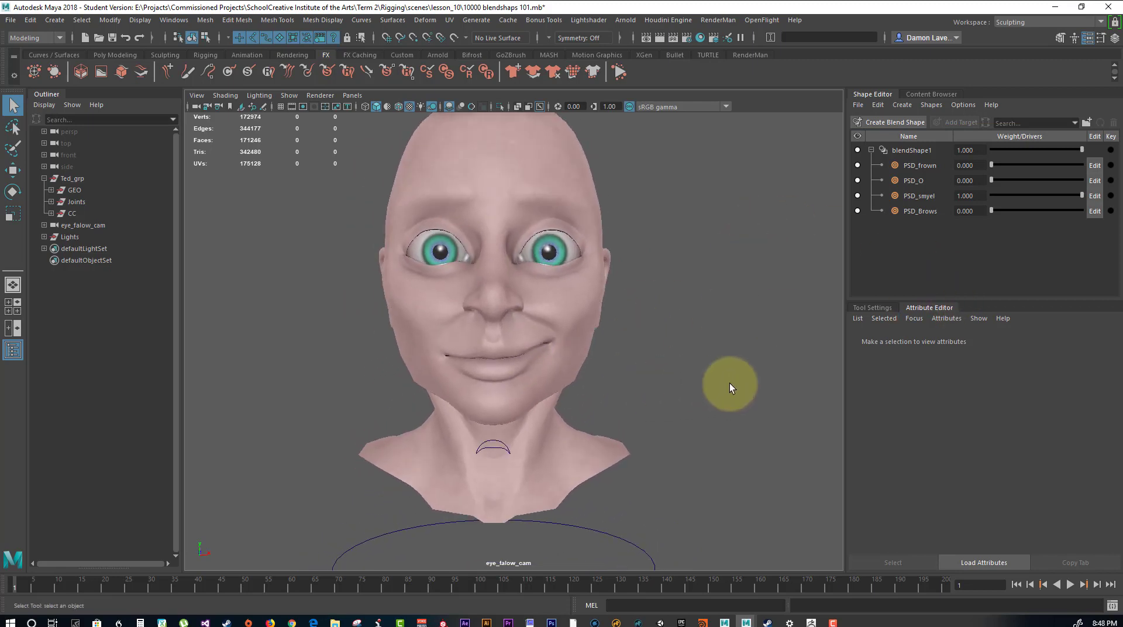
mouse_move(722, 366)
alt+right_down()
mouse_move(657, 359)
mouse_move(690, 360)
alt+right_up()
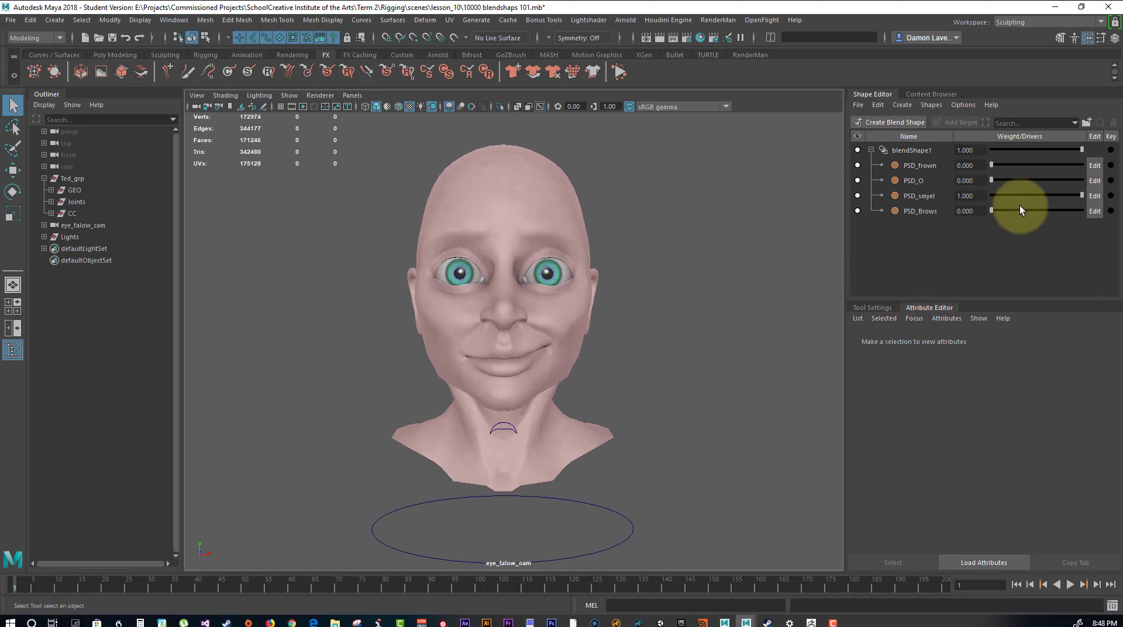
While editing PSD_smyel, pull the mouth corner with a twisting Grab brush, then stop editing
click(1094, 196)
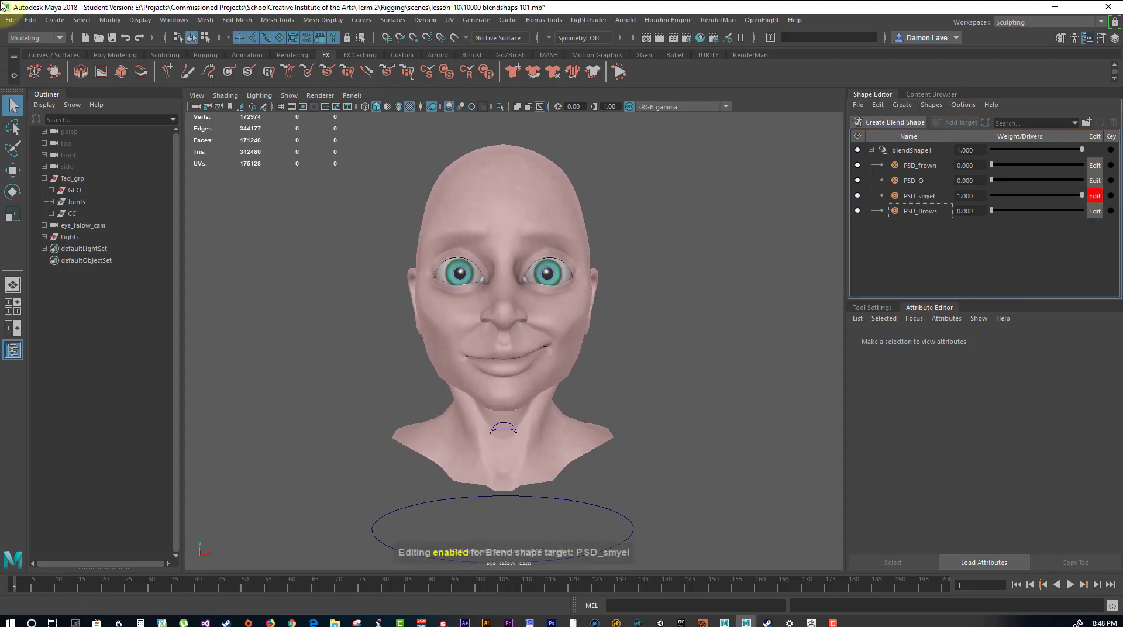
click(161, 55)
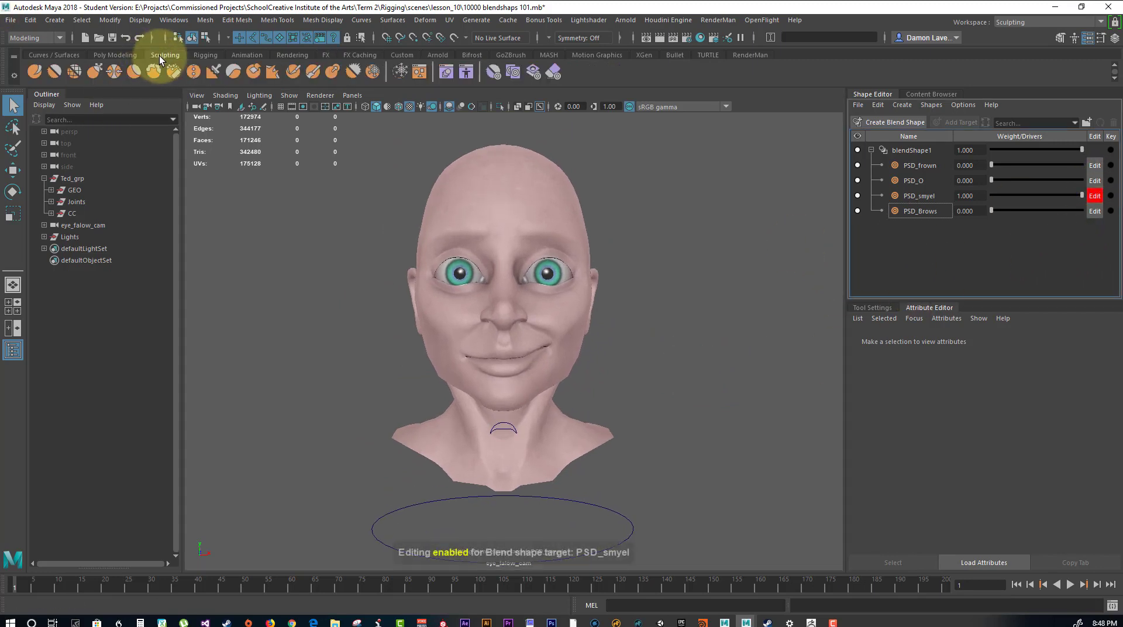
double_click(96, 69)
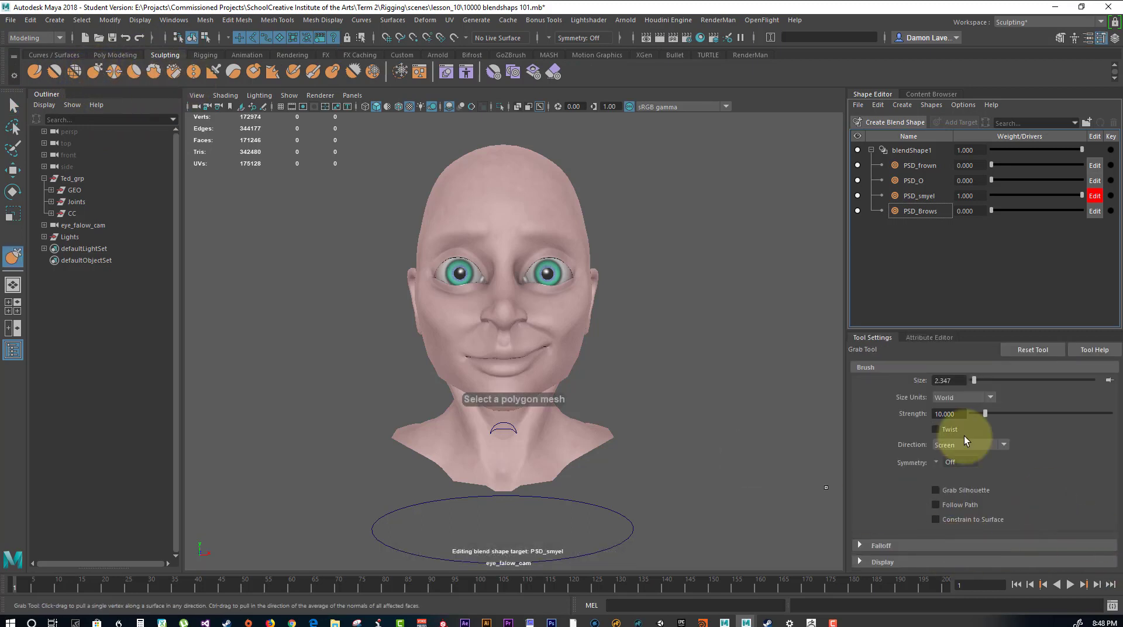
click(942, 430)
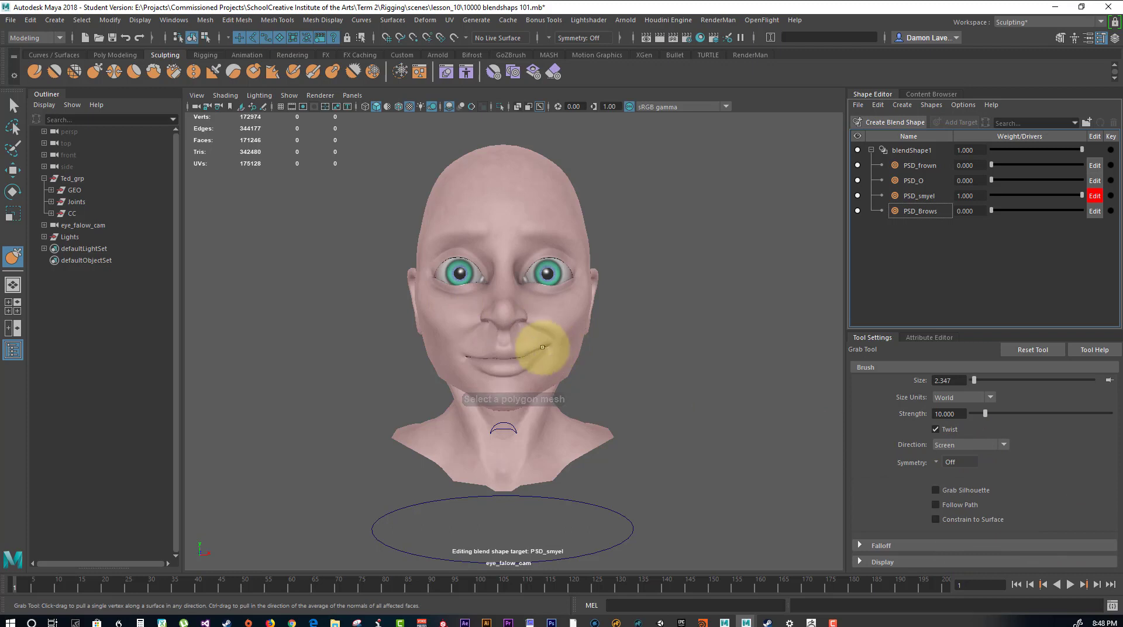
mouse_move(559, 344)
mouse_down()
mouse_move(544, 345)
mouse_move(562, 318)
mouse_up()
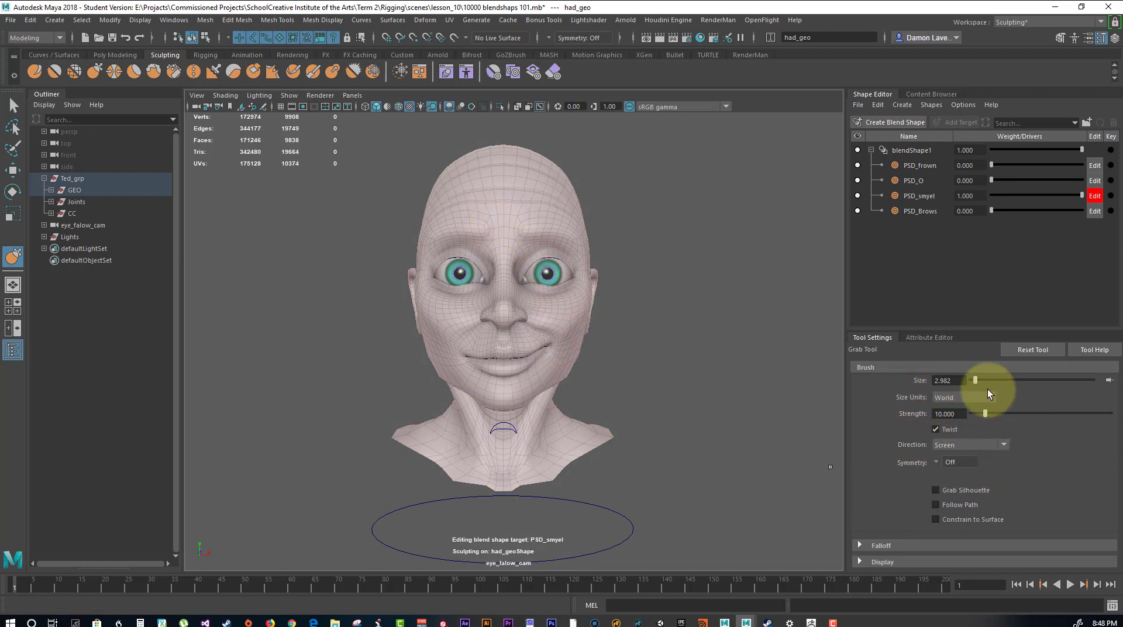
click(1095, 195)
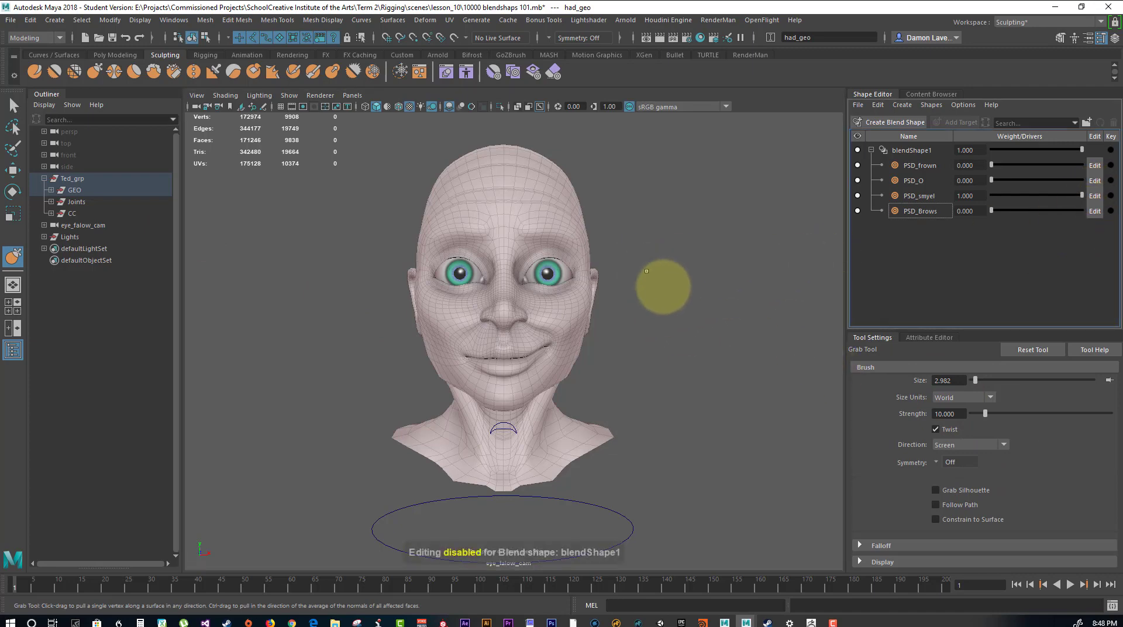
Return to the Select tool, deselect the head and select the PSD_smyel target
click(13, 105)
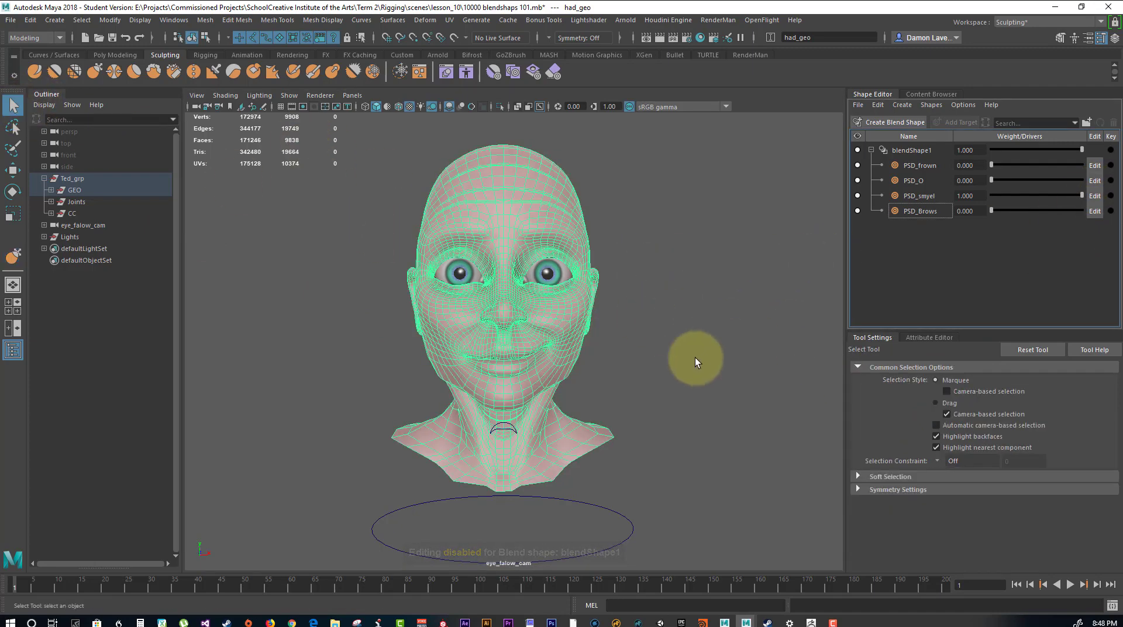
click(643, 321)
alt+drag(649, 343, 483, 316)
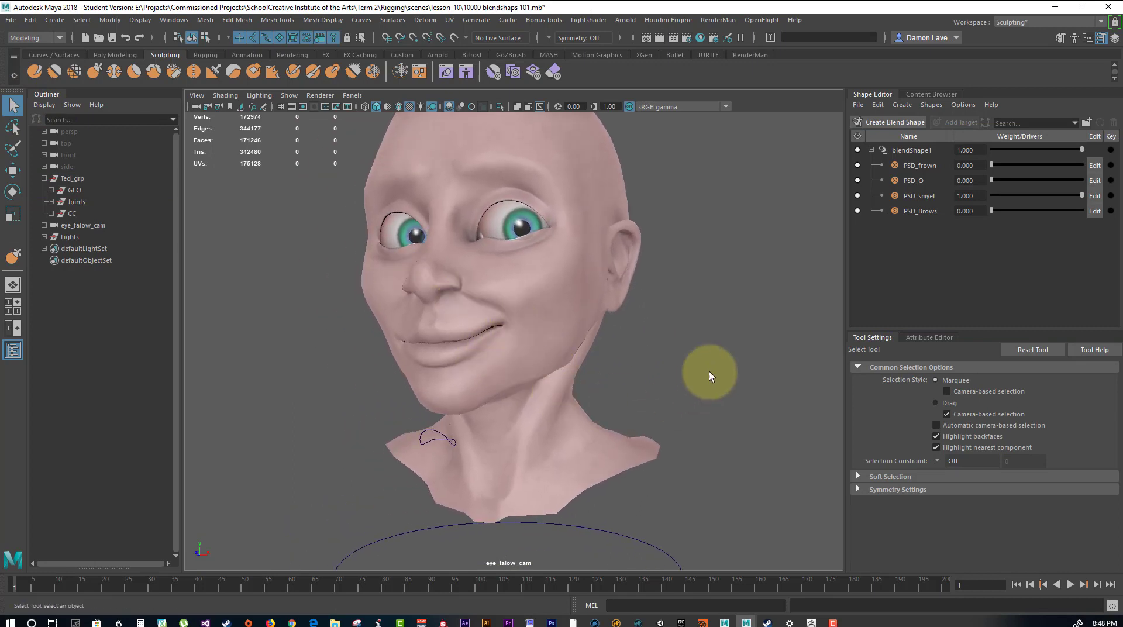
click(924, 196)
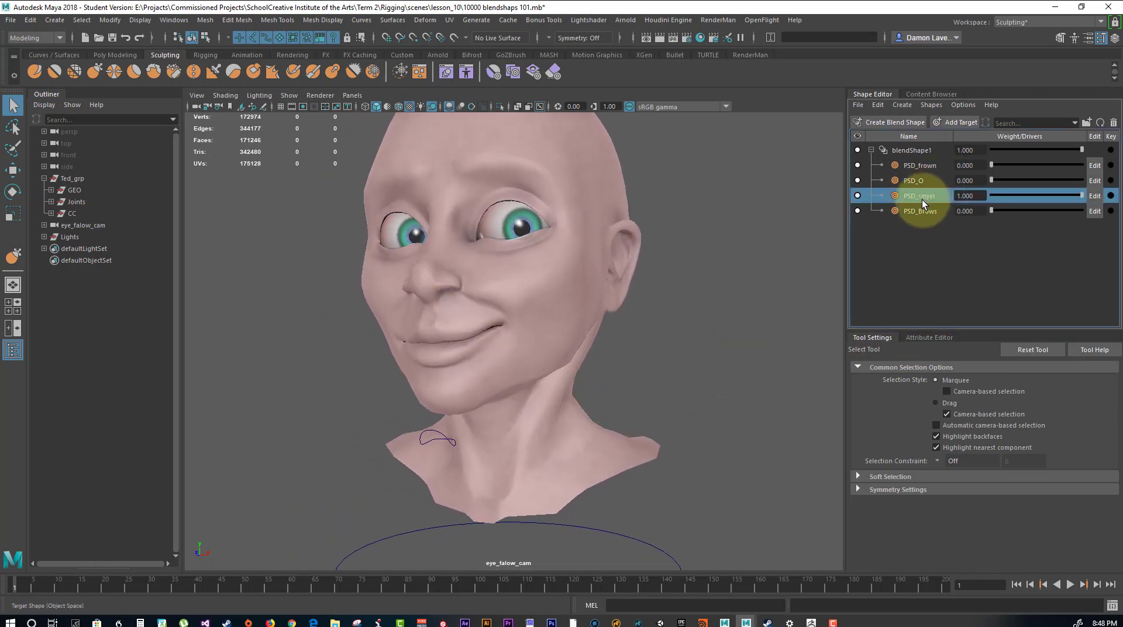
Duplicate the PSD_smyel target to create PSD_smyel_Copy
right_click(917, 198)
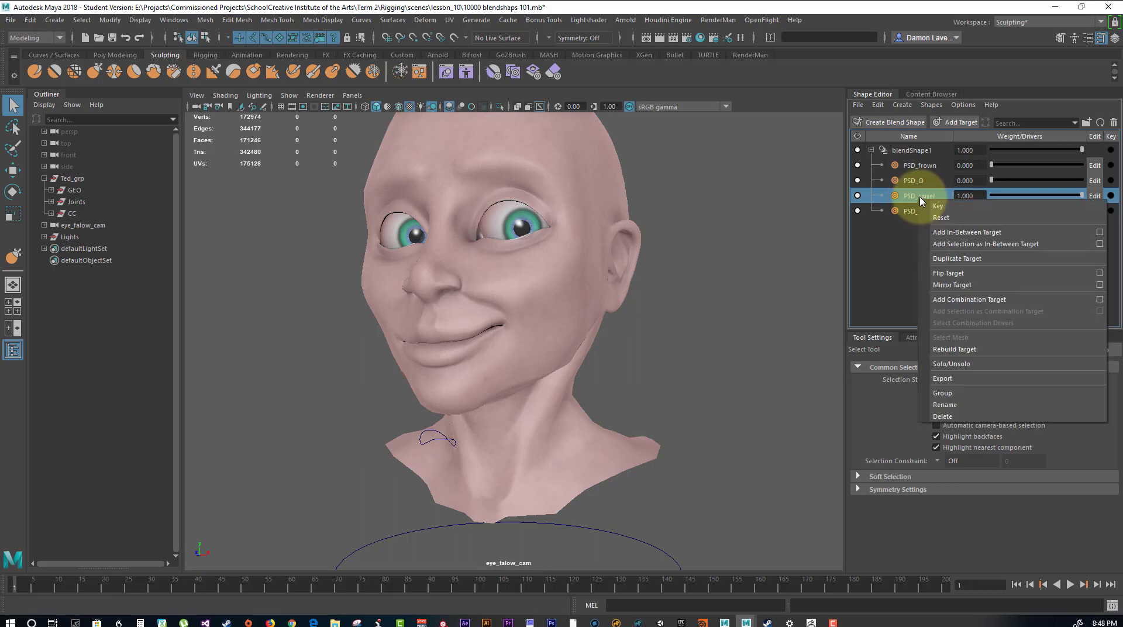
click(957, 258)
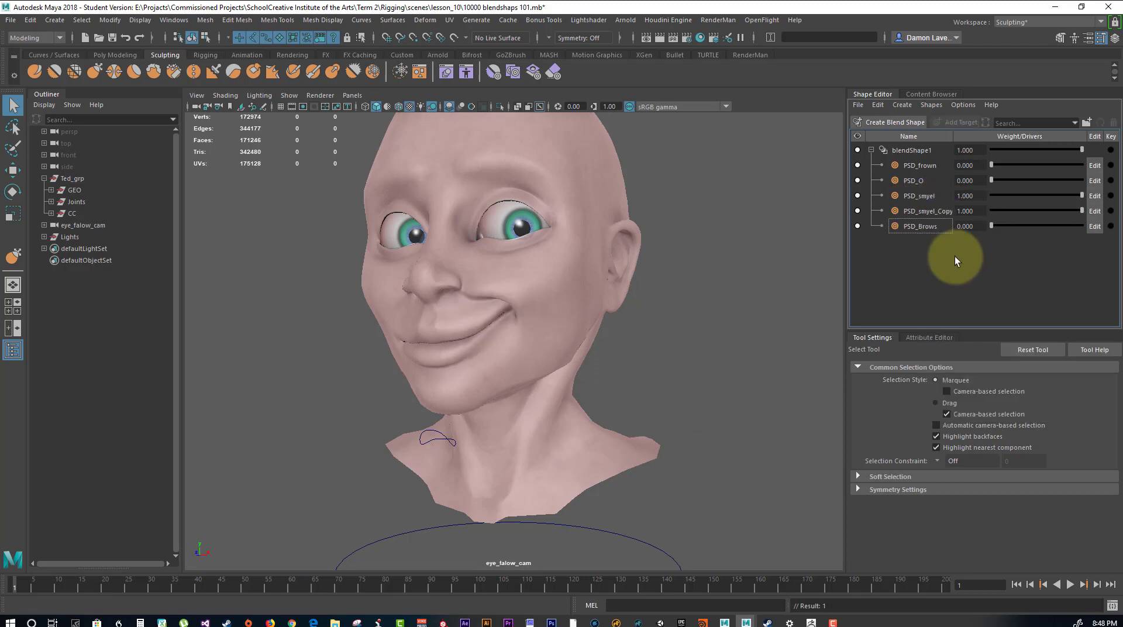
right_click(928, 227)
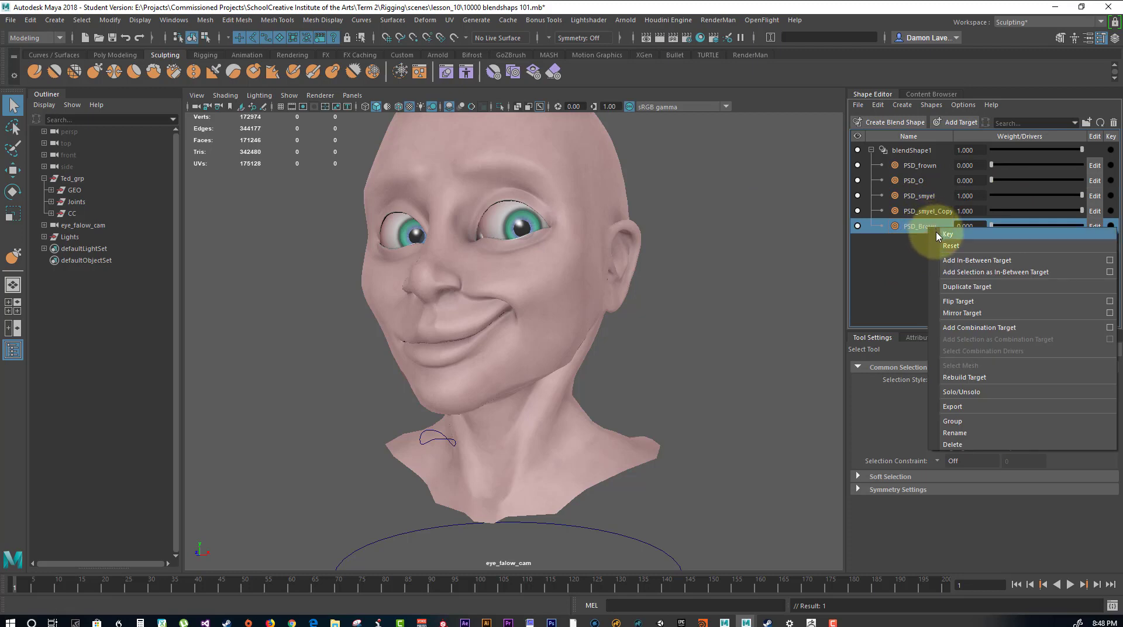
click(962, 302)
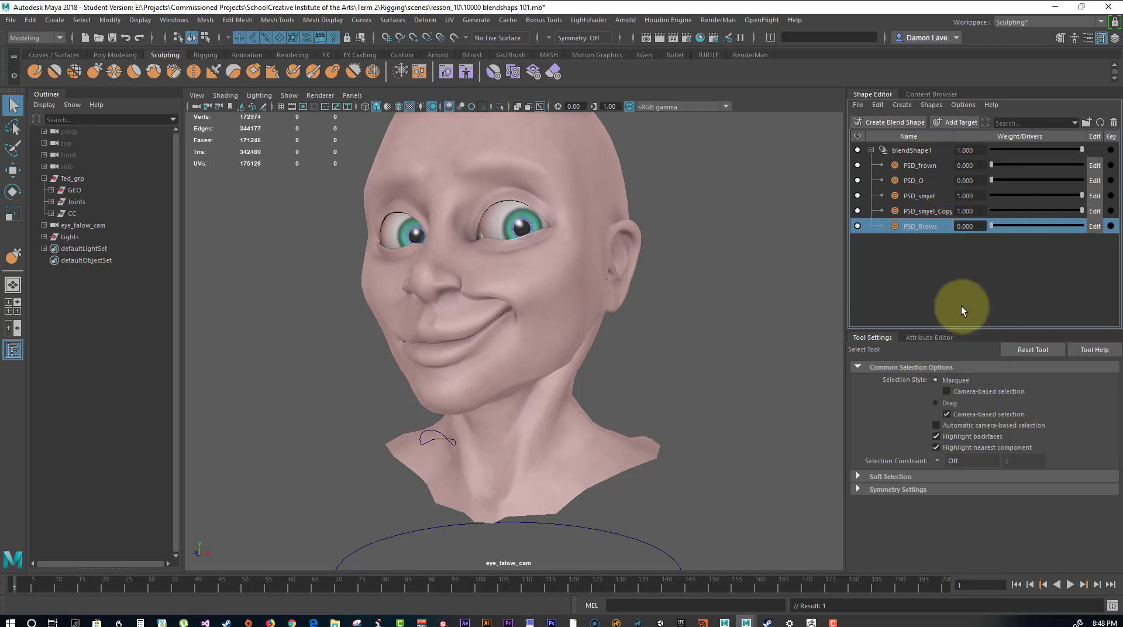
Flip PSD_smyel_Copy to the opposite side and set its weight to 0
click(935, 212)
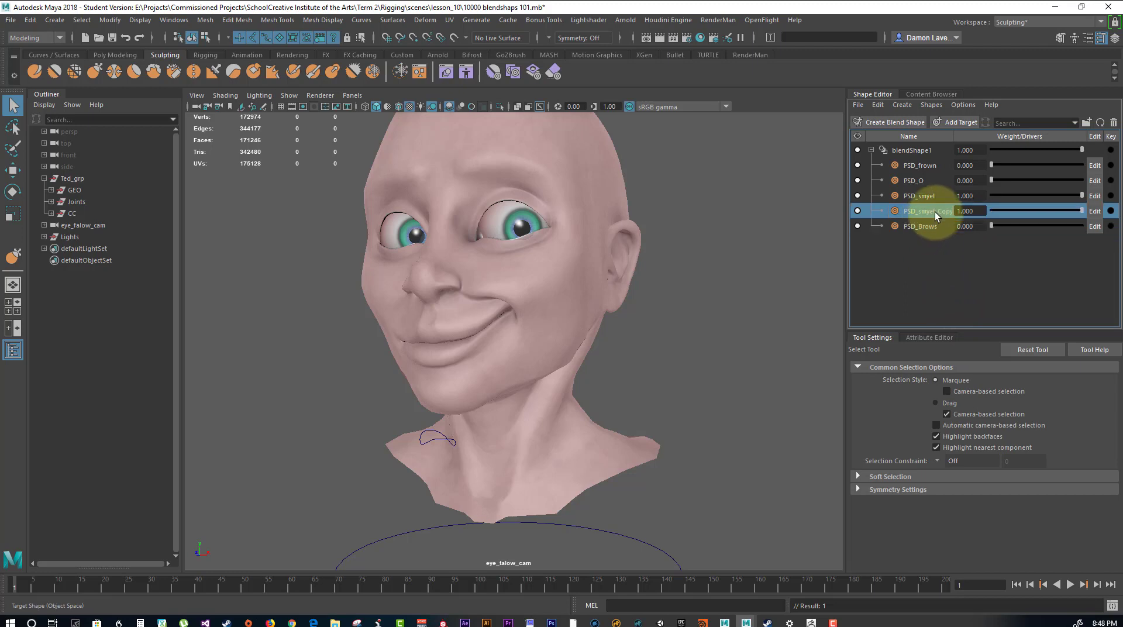
right_click(934, 212)
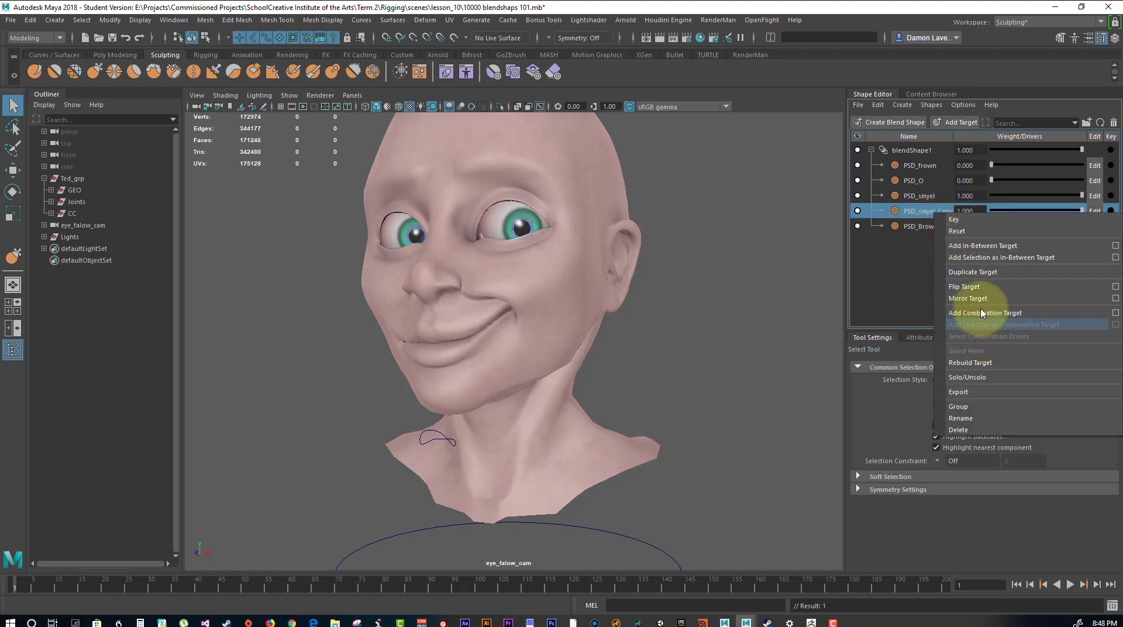
click(974, 288)
alt+drag(773, 272, 734, 268)
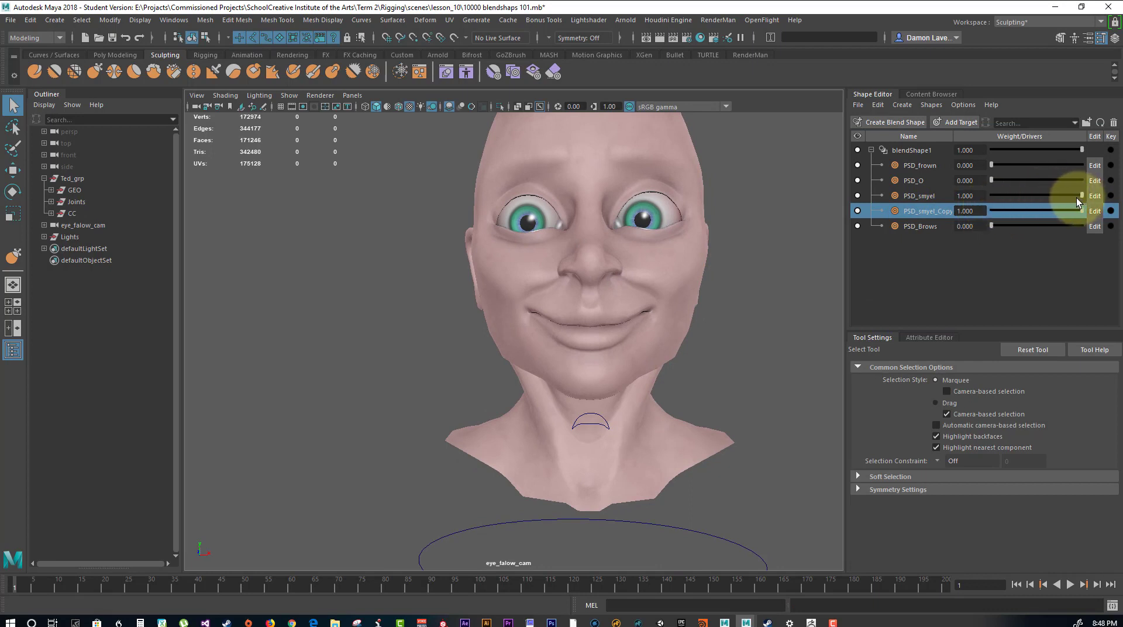
mouse_move(1076, 198)
mouse_down()
mouse_move(973, 194)
mouse_move(1085, 195)
mouse_move(896, 216)
mouse_move(1106, 217)
mouse_up()
Group PSD_smyel with PSD_smyel_Copy as Group 1, test its weight, then collapse it
ctrl+click(923, 194)
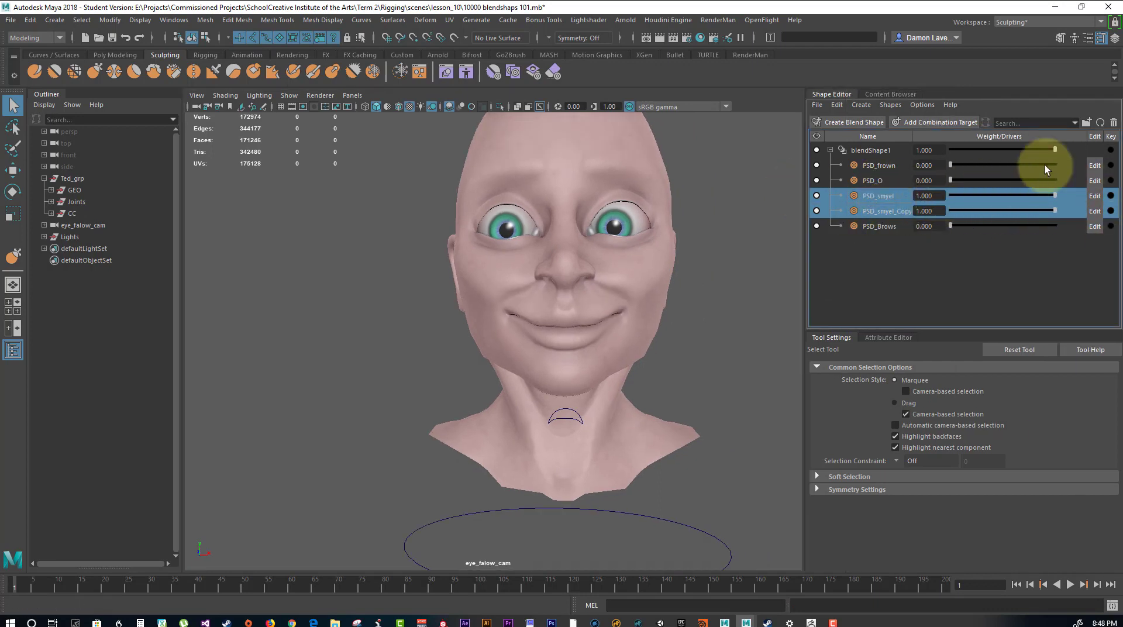
click(1086, 122)
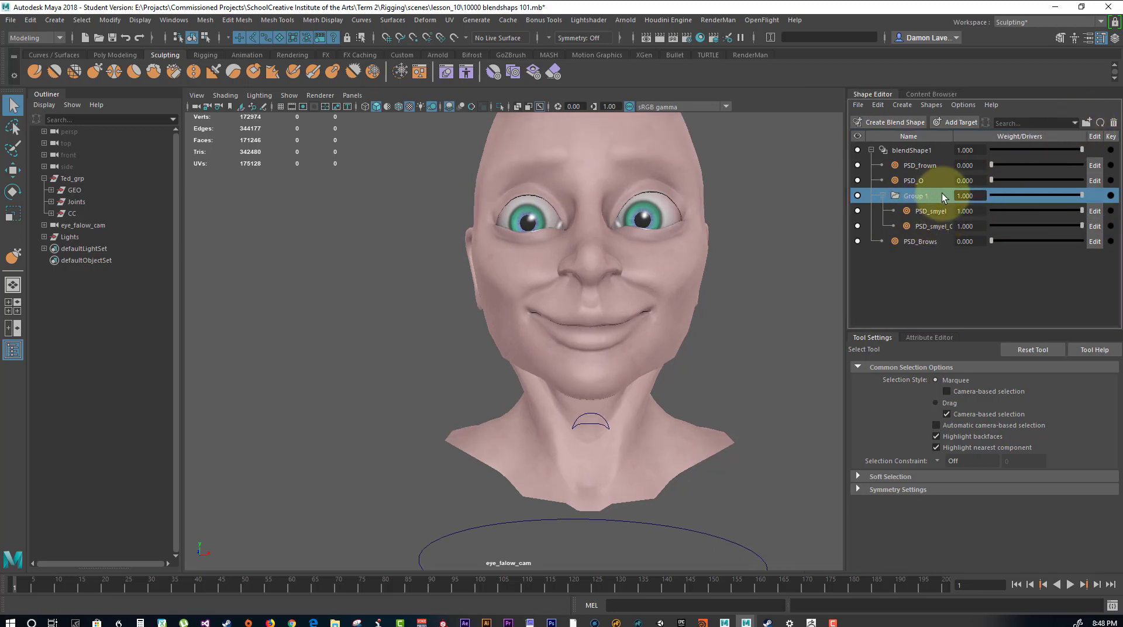
mouse_move(1073, 195)
mouse_down()
mouse_move(946, 202)
mouse_move(1072, 213)
mouse_up()
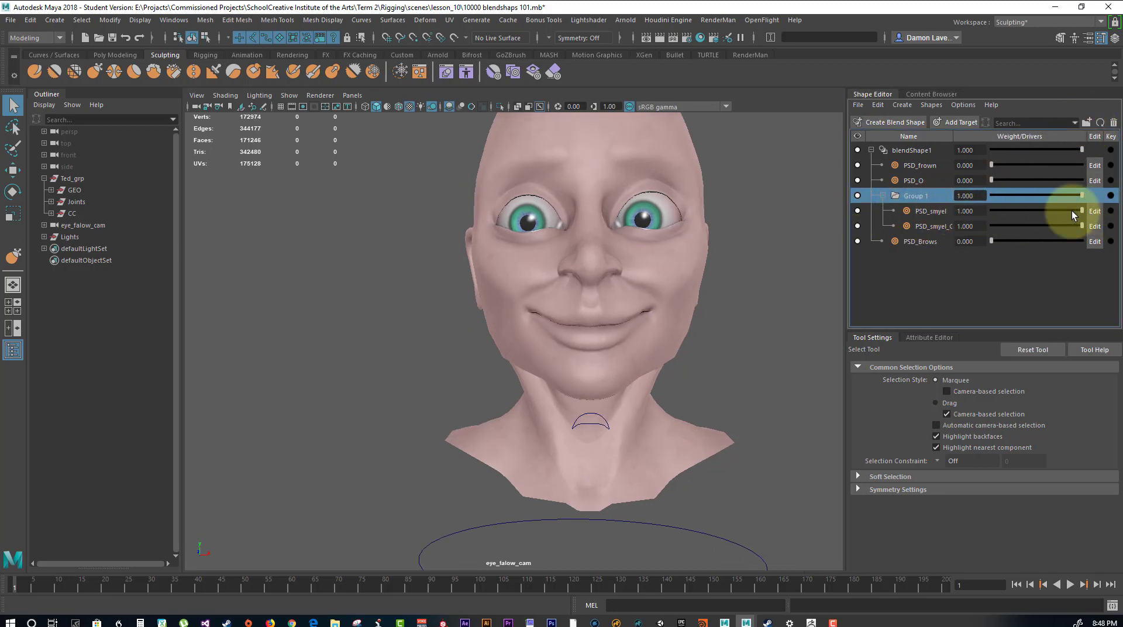
click(883, 195)
click(915, 272)
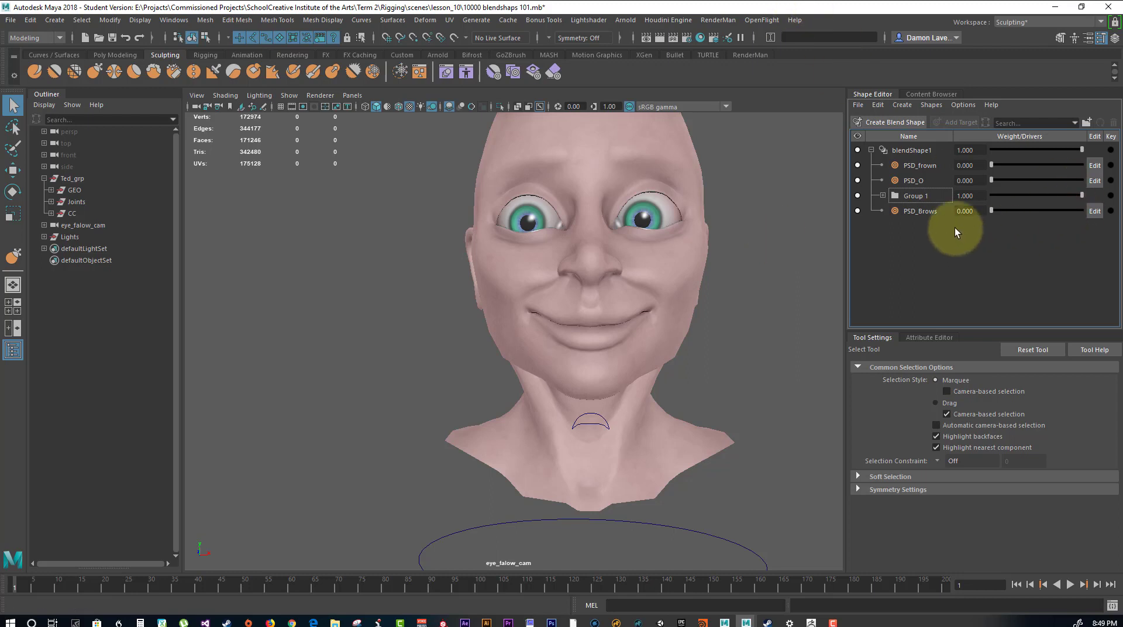
Lower Group 1 to remove the smile and raise PSD_Brows to 1.000 weight
click(916, 211)
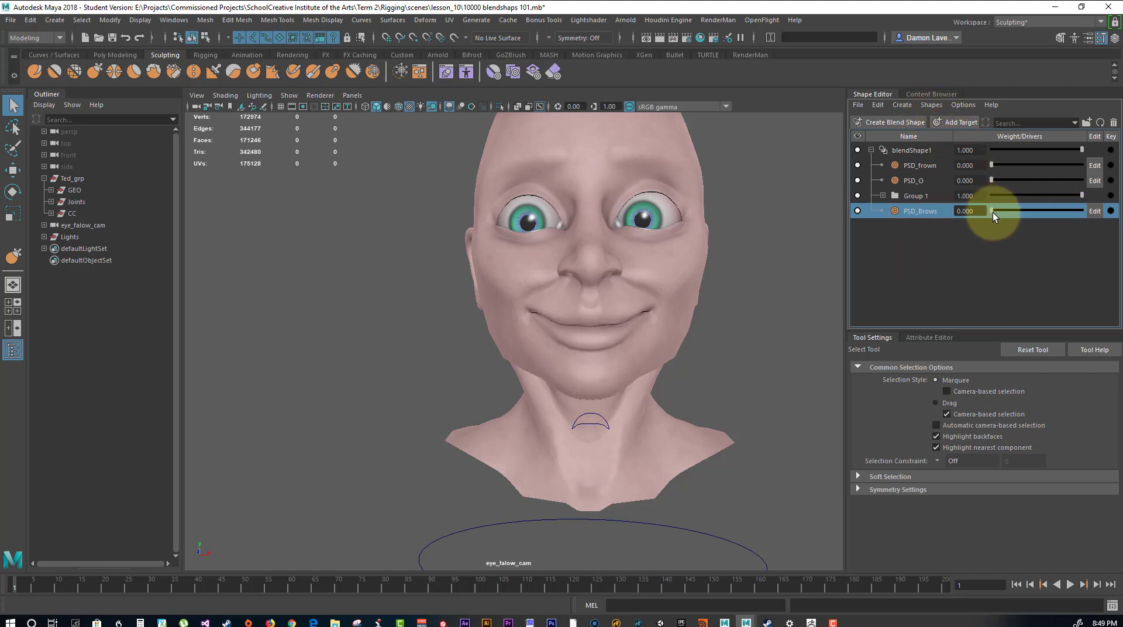
drag(1024, 212, 938, 229)
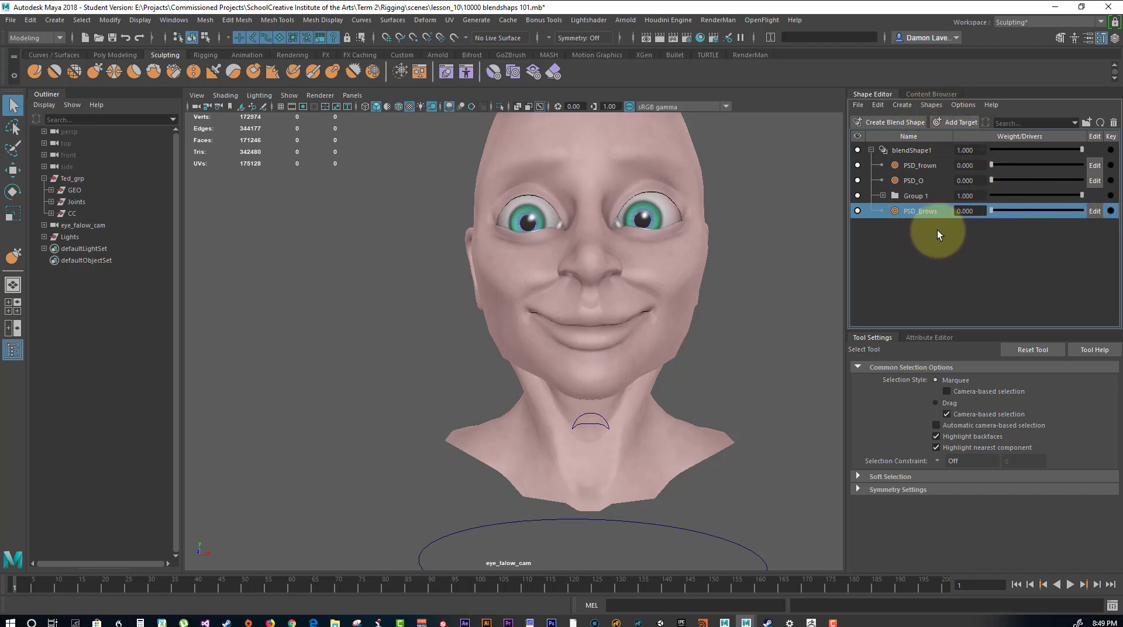
drag(1062, 193, 925, 195)
mouse_move(992, 211)
mouse_down()
mouse_move(1100, 222)
mouse_move(937, 217)
mouse_move(1100, 222)
mouse_up()
mouse_move(787, 191)
alt+middle_down()
mouse_move(738, 299)
mouse_move(842, 283)
alt+middle_up()
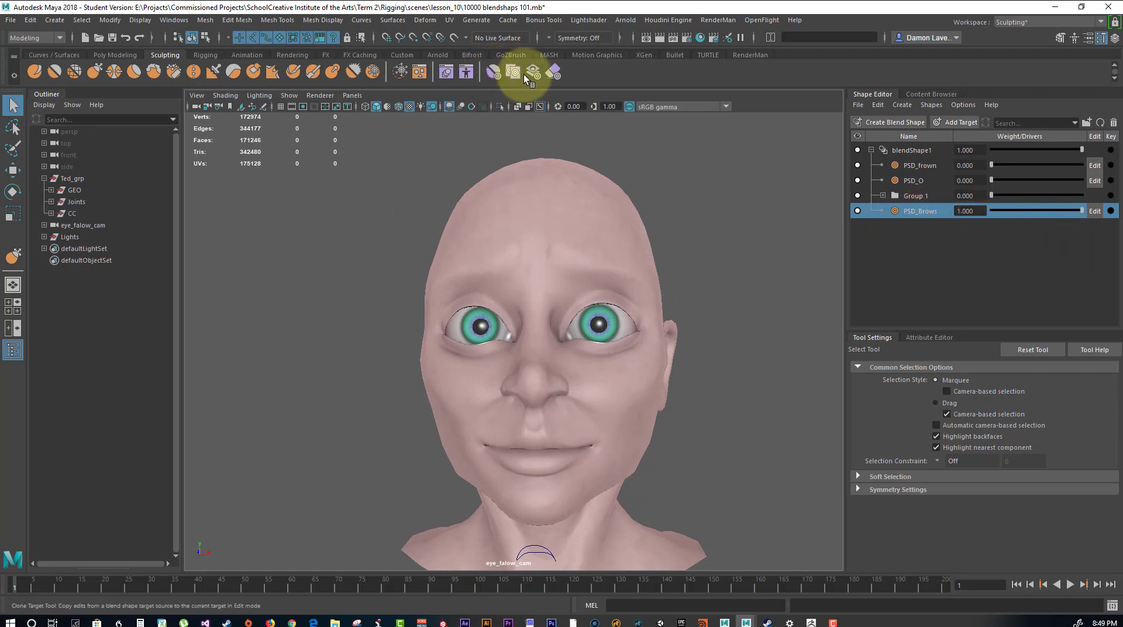
click(497, 73)
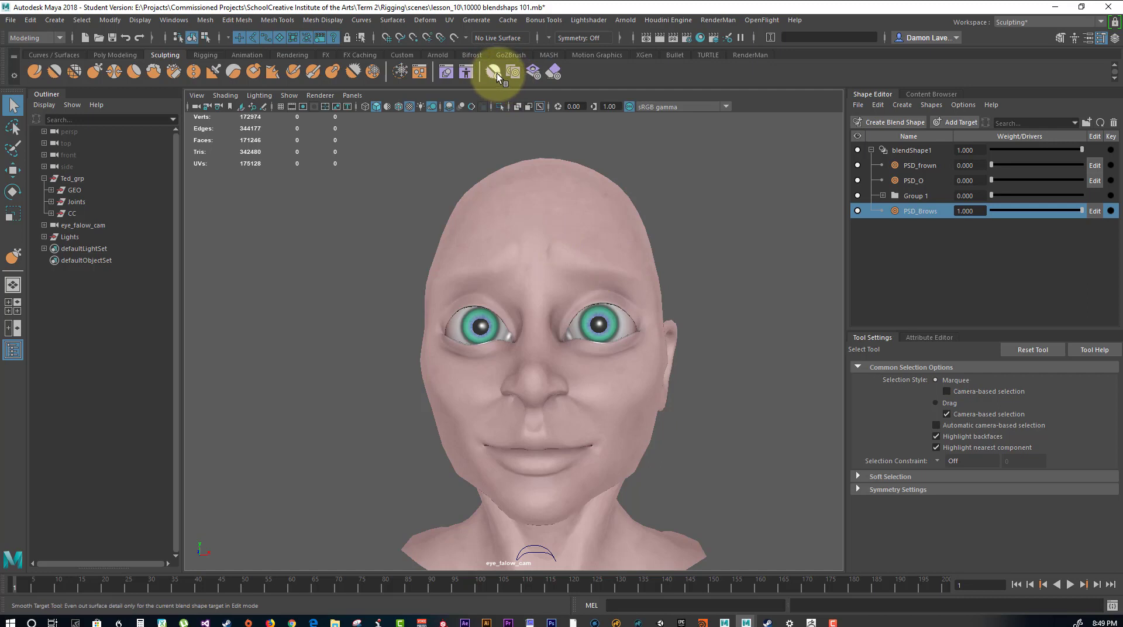
Duplicate PSD_Brows, set the original's weight to 0, and ready Smooth Target on PSD_Brows_Copy
right_click(907, 214)
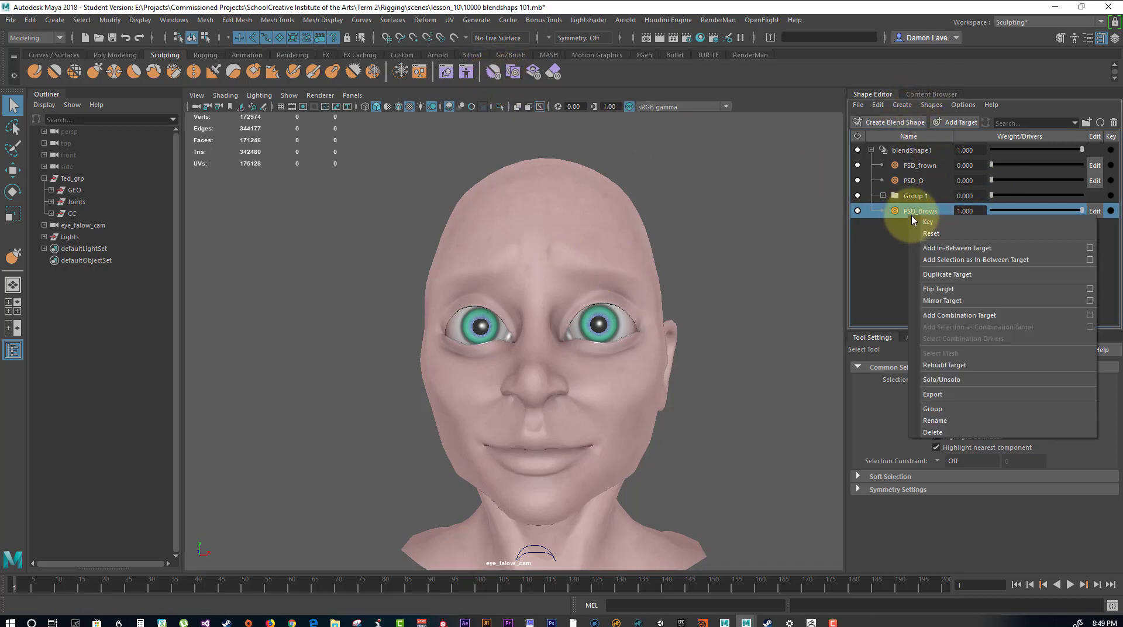
click(974, 275)
double_click(967, 211)
text(0)
key(Return)
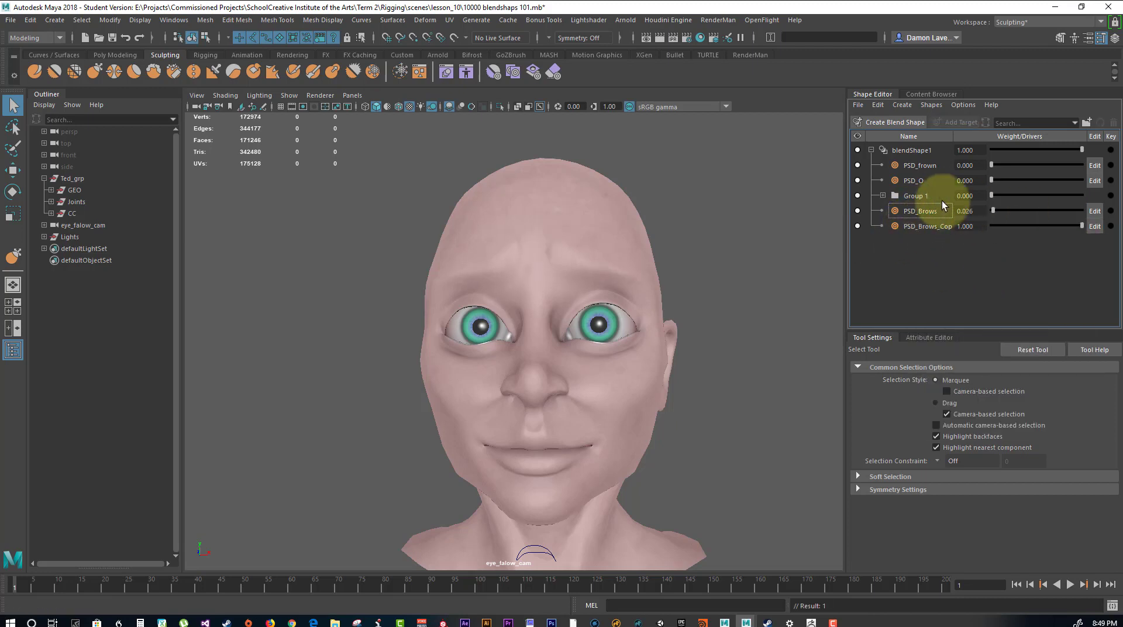
click(905, 228)
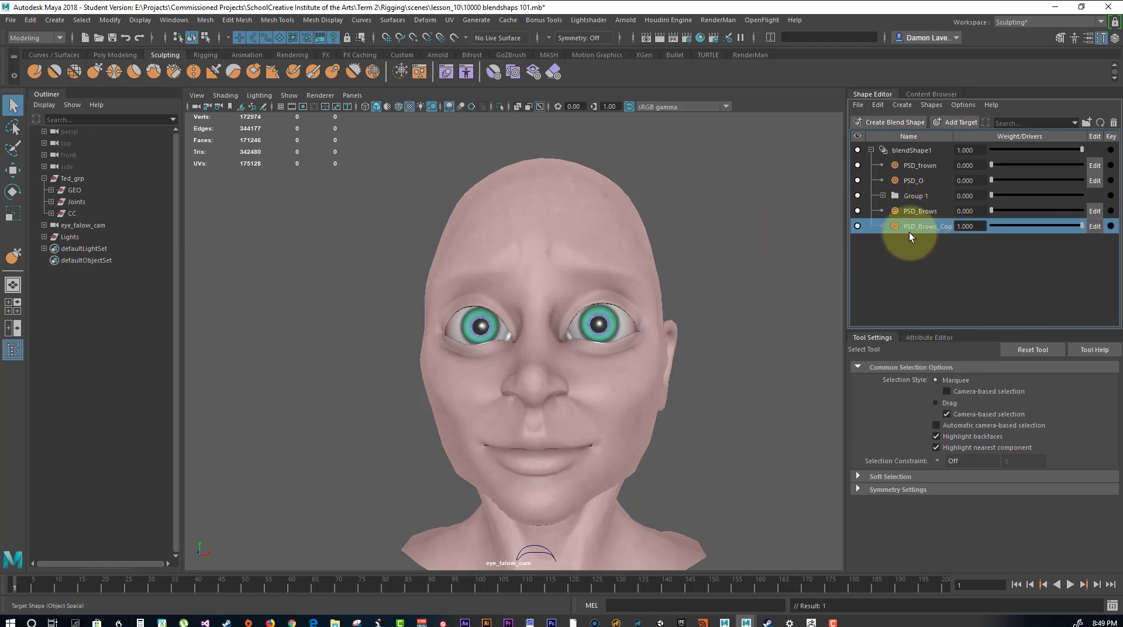
click(493, 73)
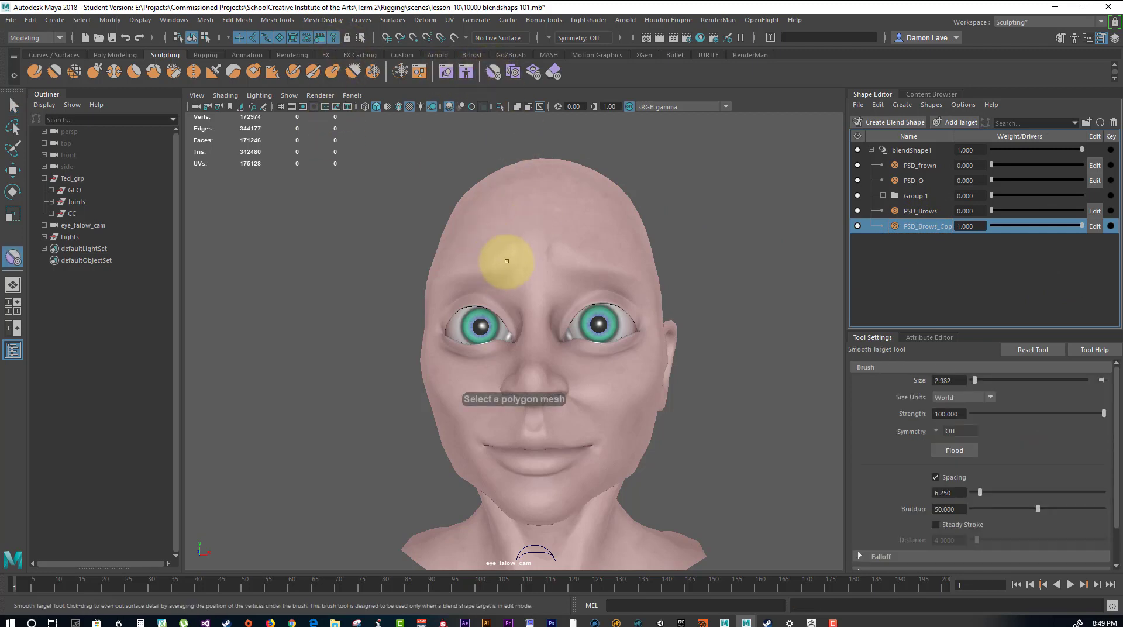
Select the head mesh and try the Clone, Erase and Mask Target tools
click(507, 261)
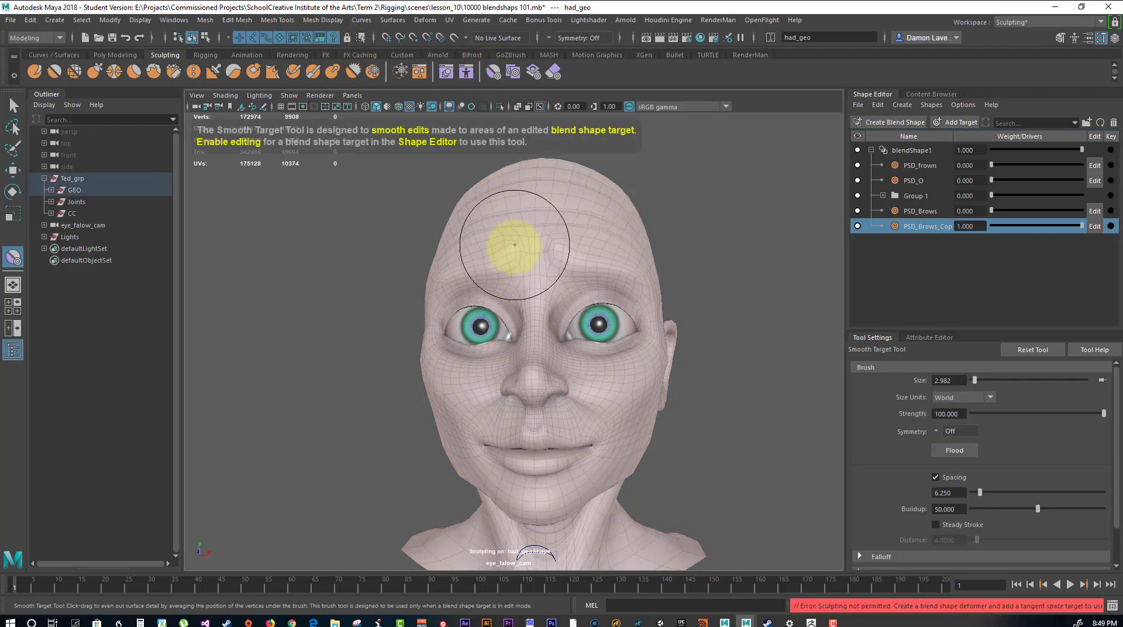
click(521, 79)
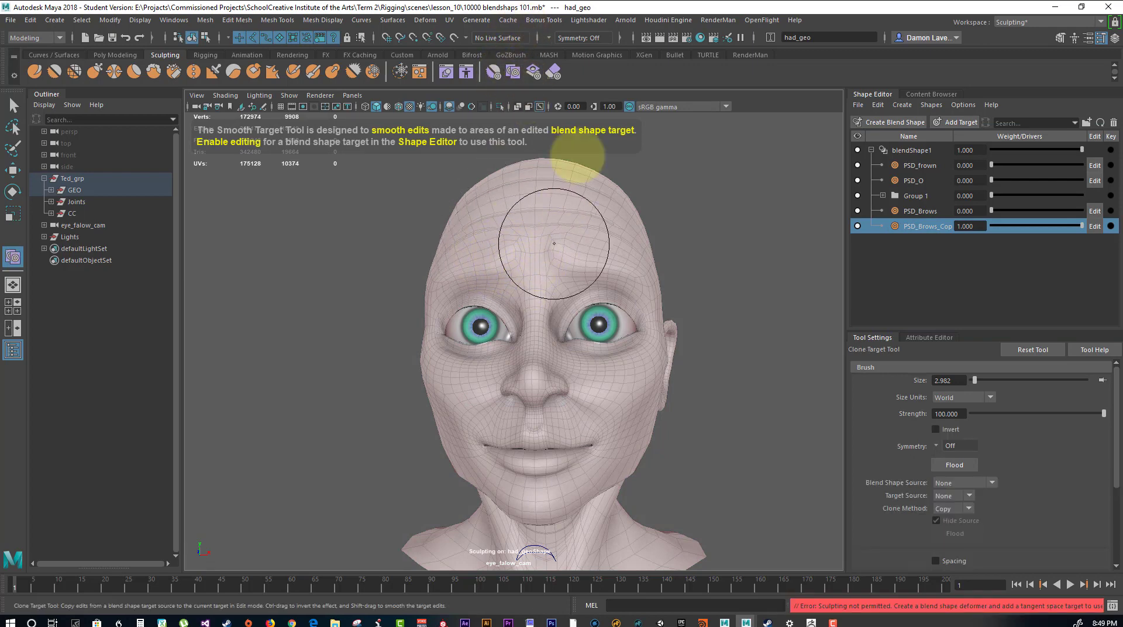
click(553, 72)
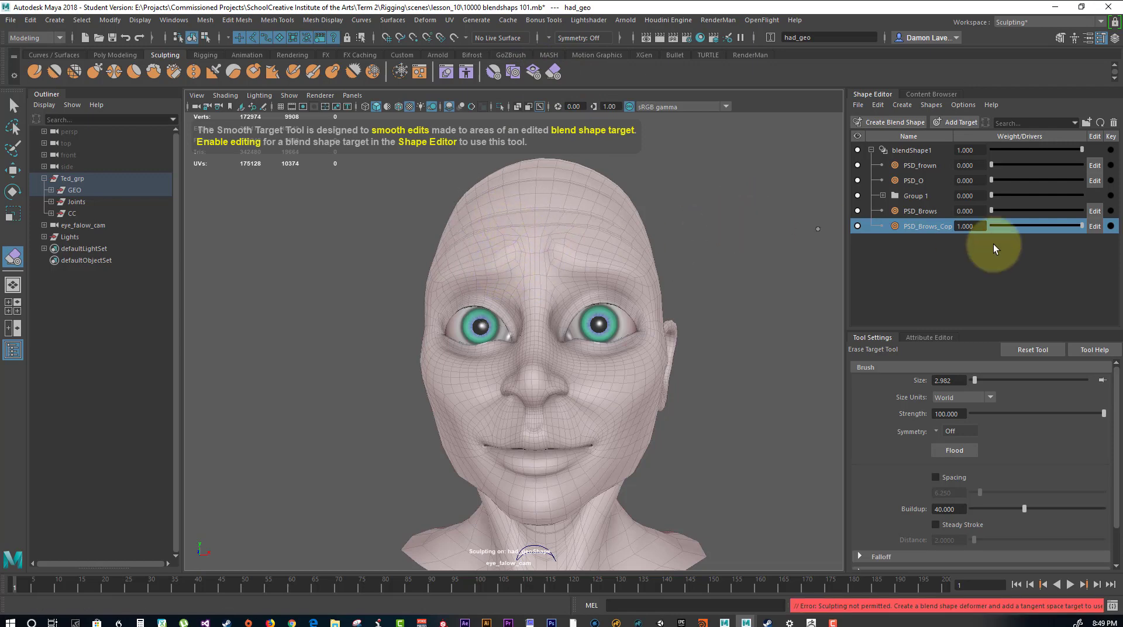
alt+drag(640, 175, 595, 166)
click(447, 261)
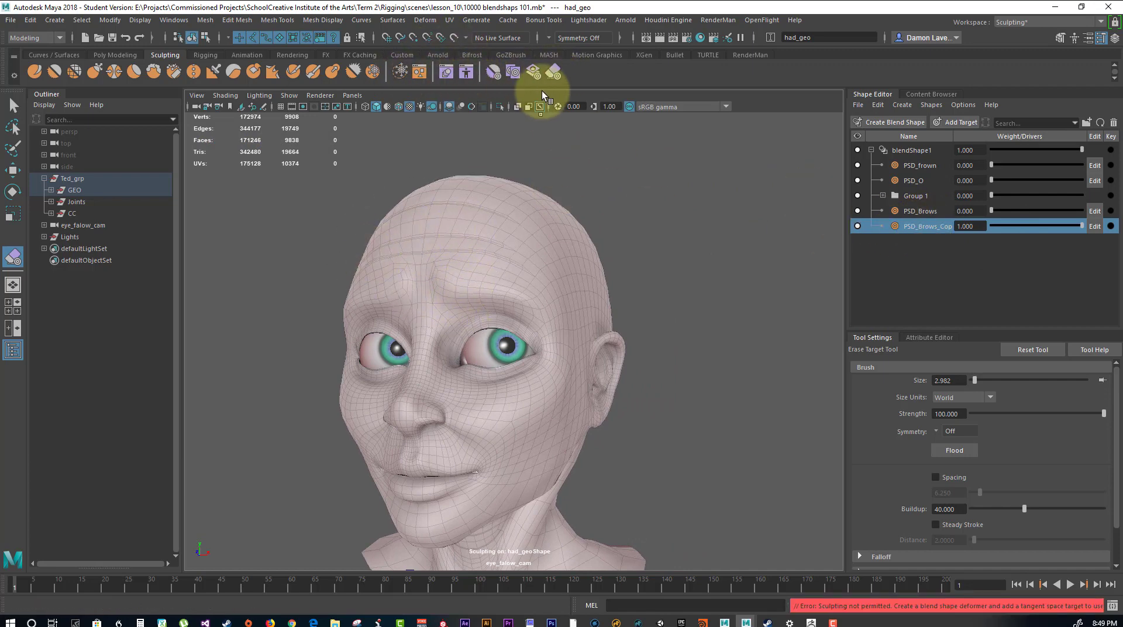
click(528, 72)
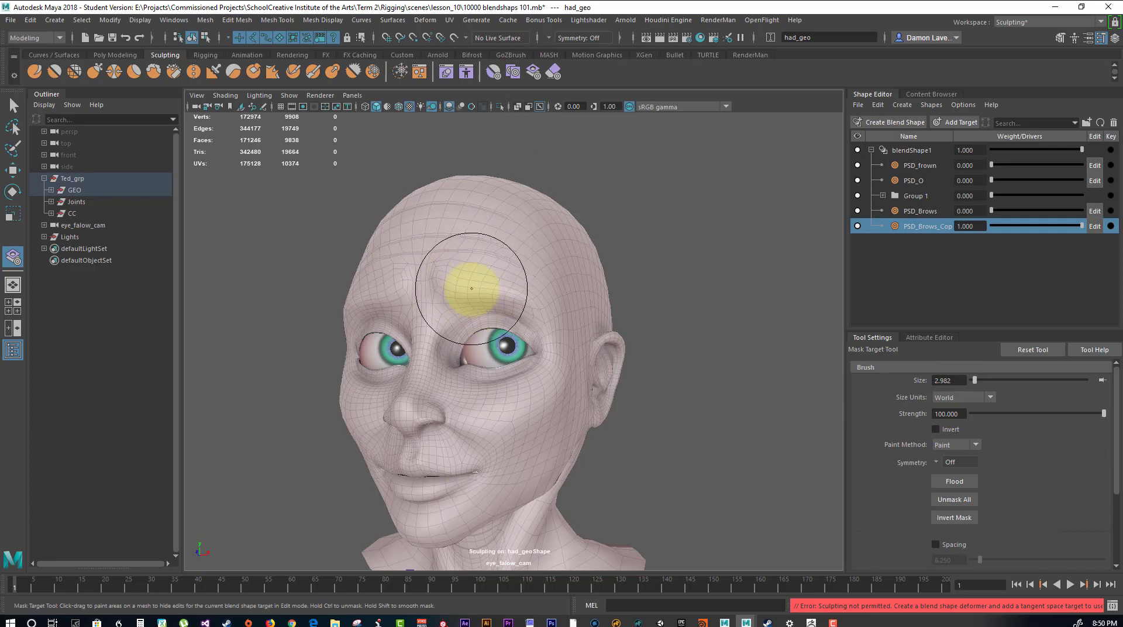
click(514, 70)
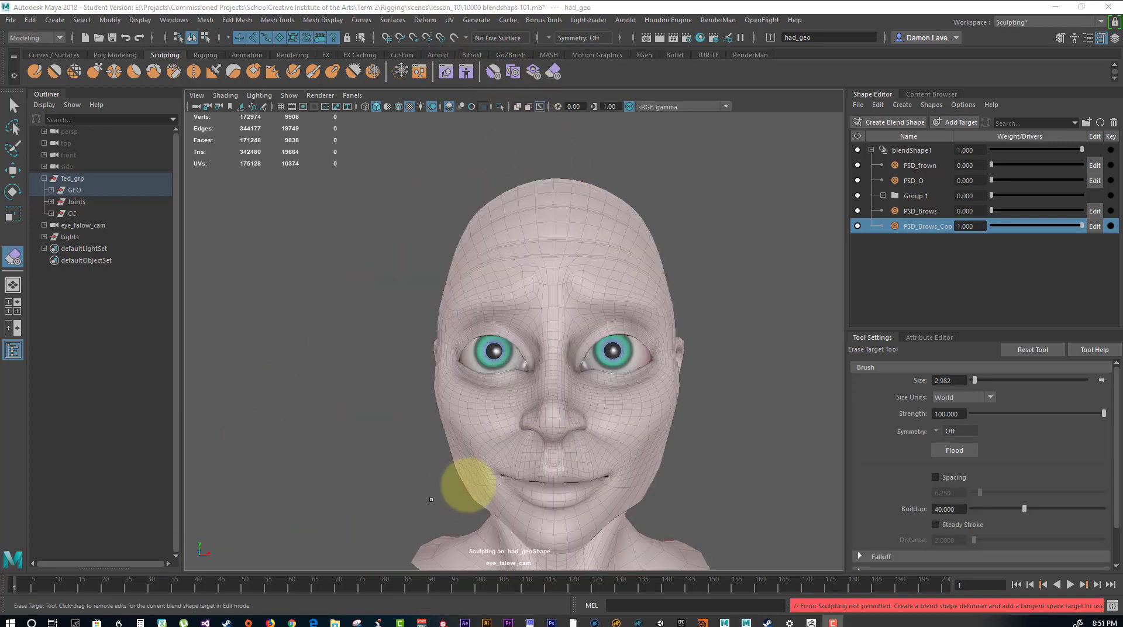
Enable editing on PSD_Brows_Copy and erase forehead wrinkles with the Erase Target brush
click(1094, 227)
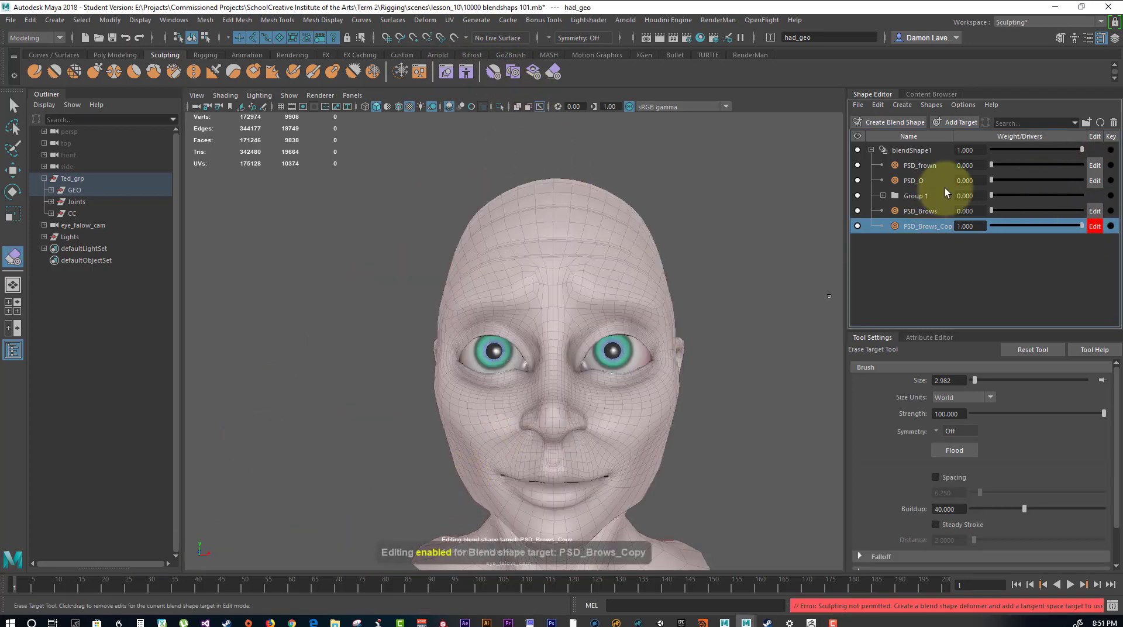
drag(602, 275, 527, 291)
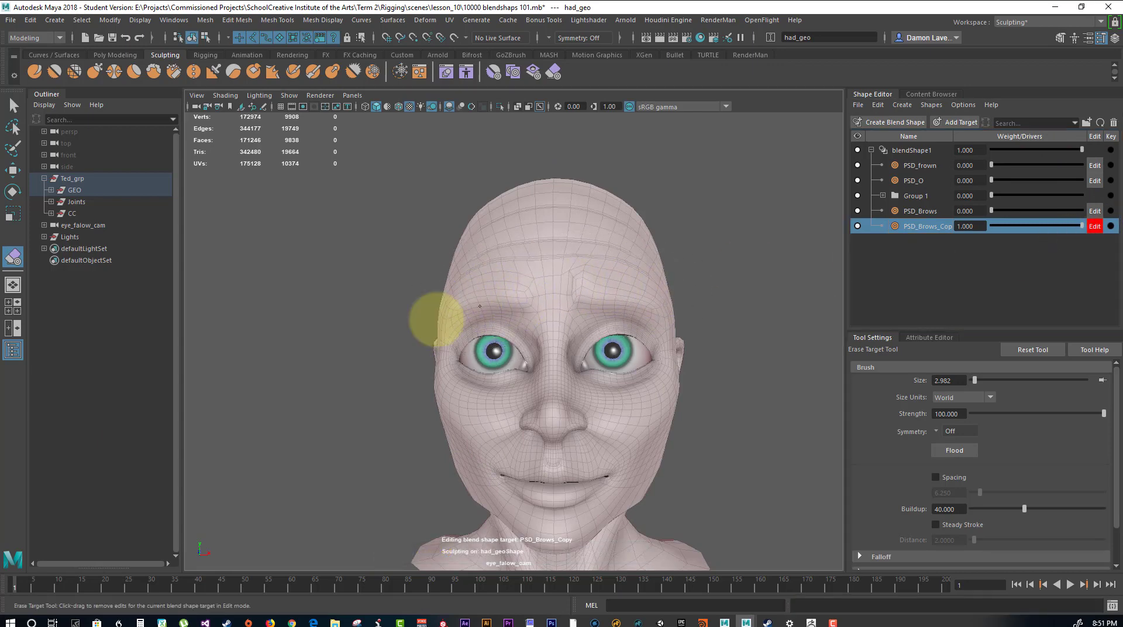
alt+drag(784, 396, 770, 384)
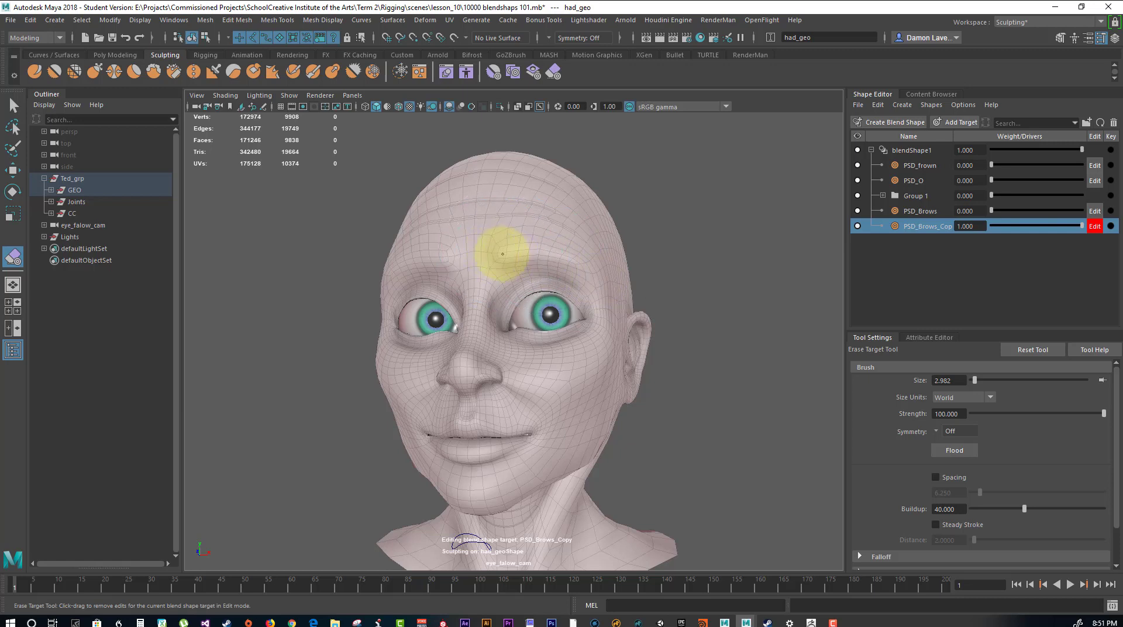
drag(503, 254, 515, 243)
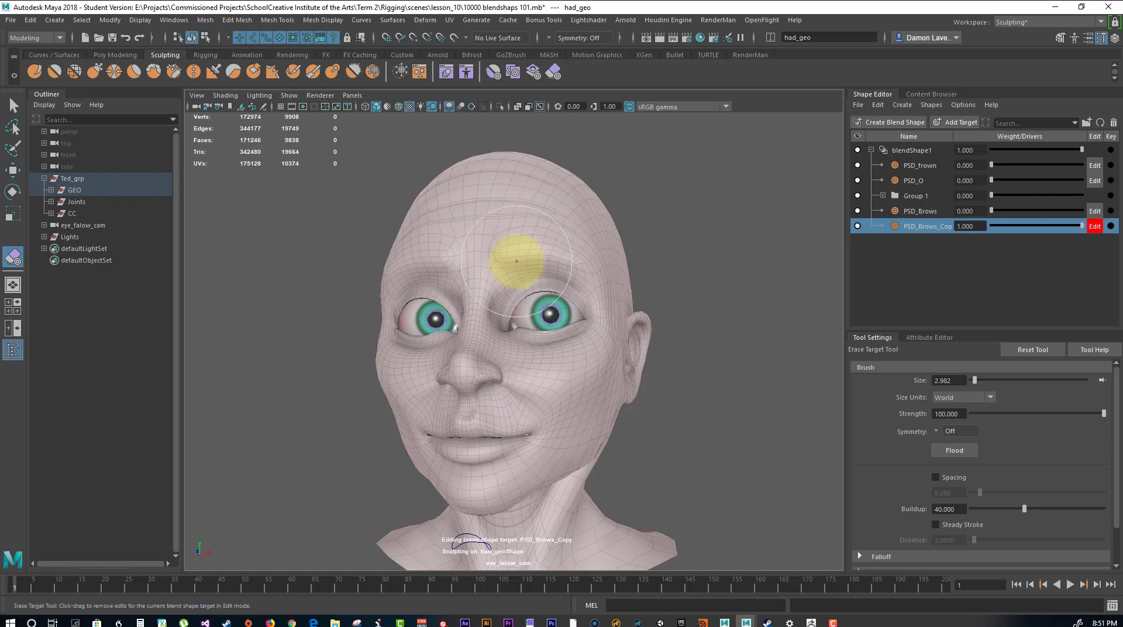
alt+drag(501, 250, 577, 225)
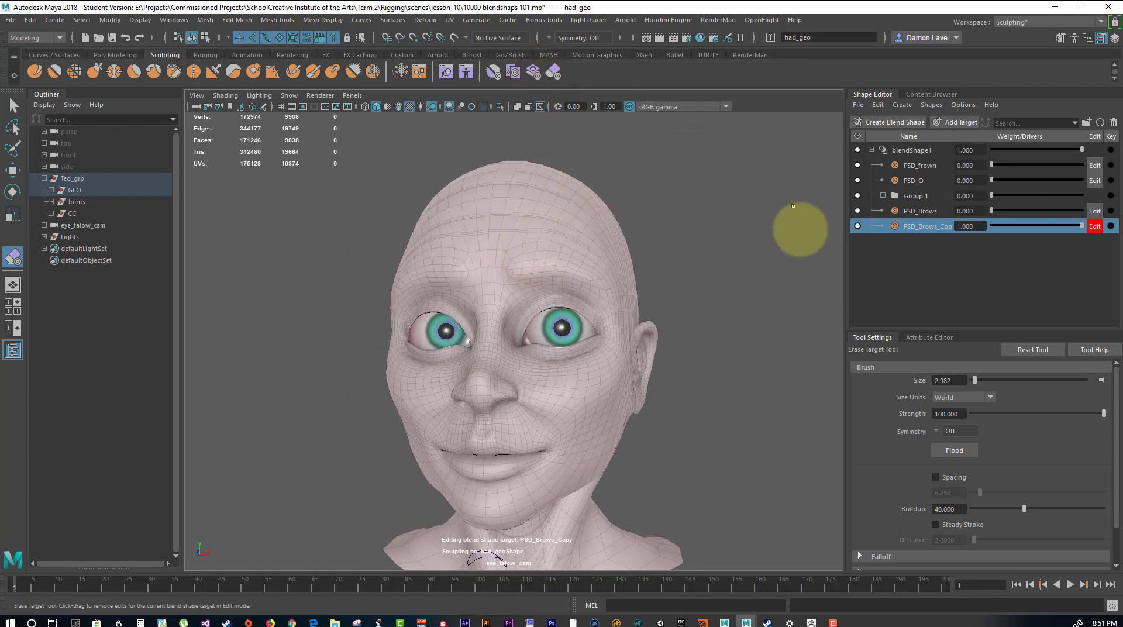
Undo the last erase stroke and raise PSD_Brows back to 1.000 weight
key(ctrl+z)
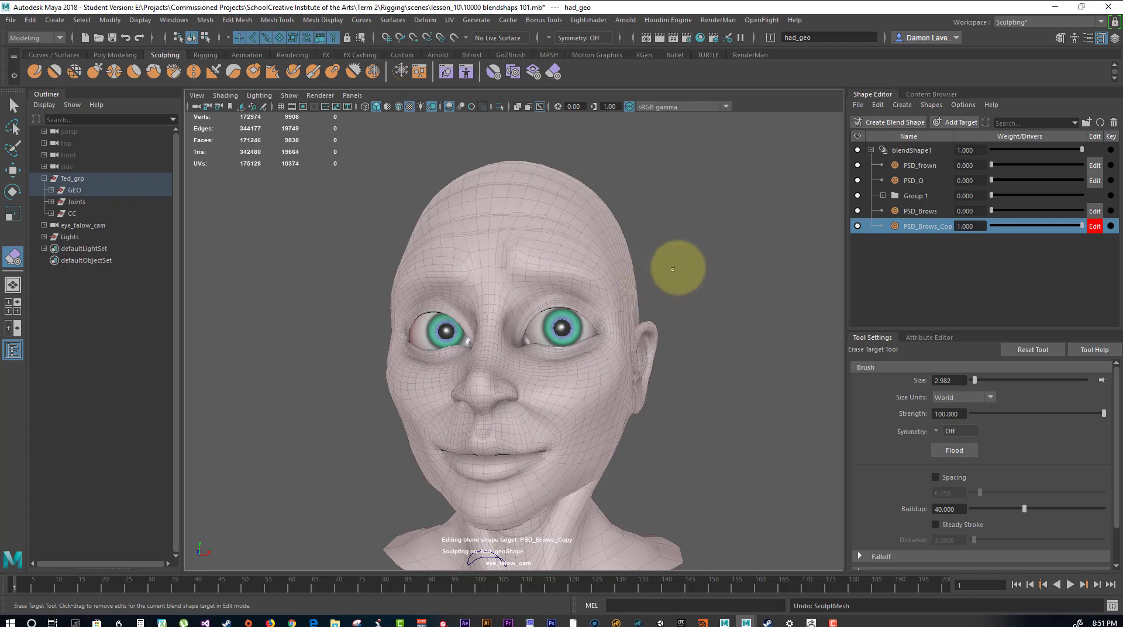
alt+drag(677, 268, 678, 267)
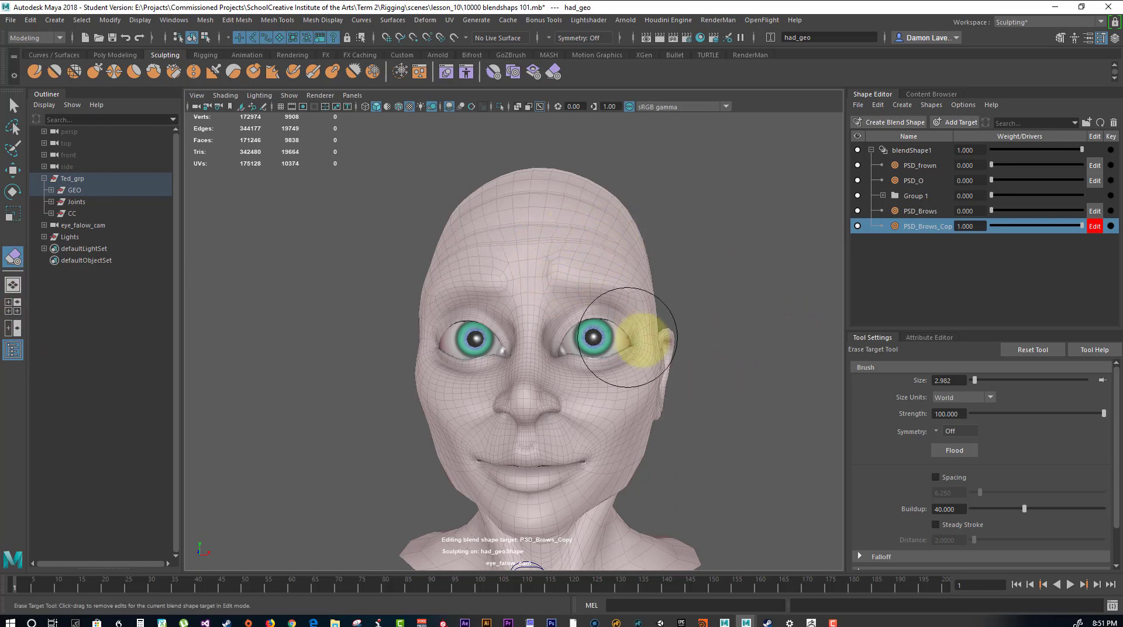
drag(1082, 226, 1042, 229)
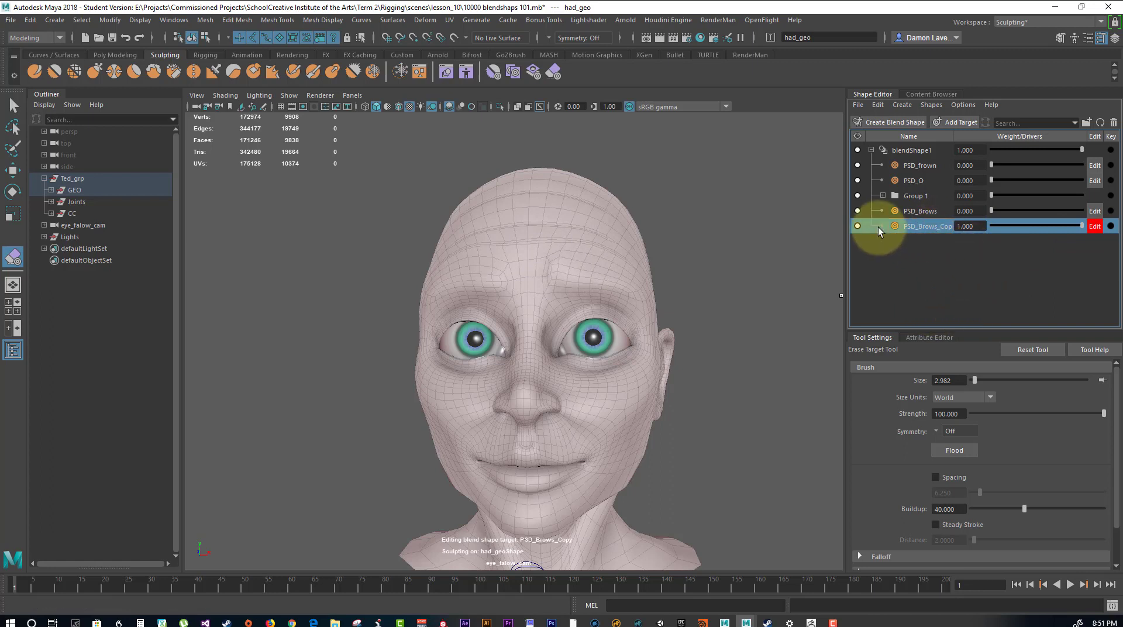
drag(999, 210, 1083, 210)
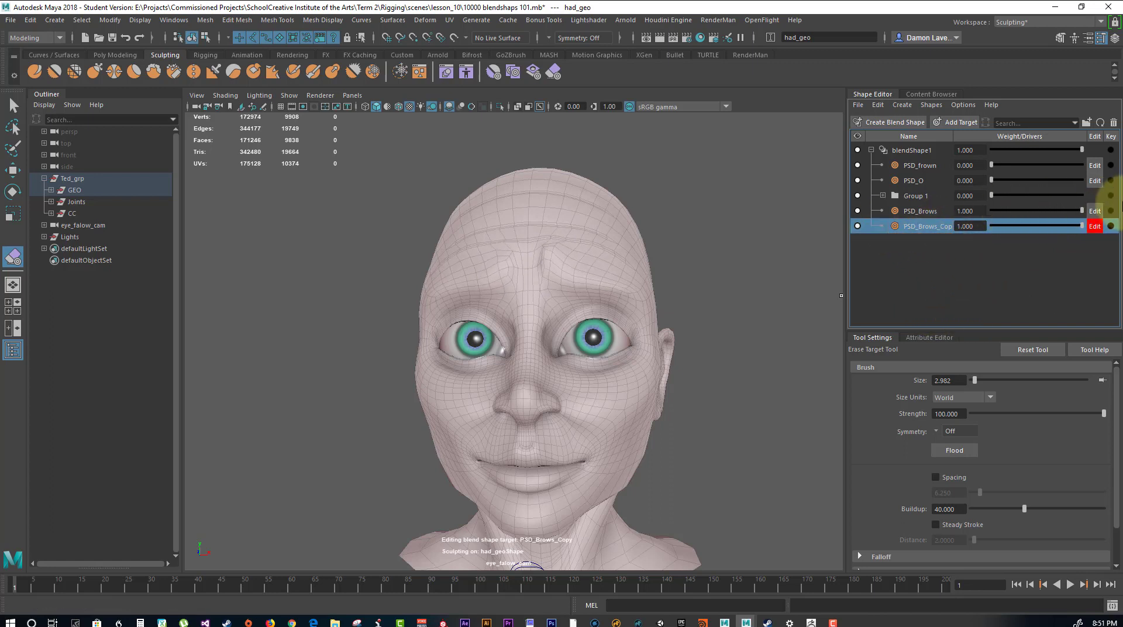
Erase forehead edits on PSD_Brows with editing on, test its weight, then disable editing
click(1095, 210)
drag(501, 243, 640, 281)
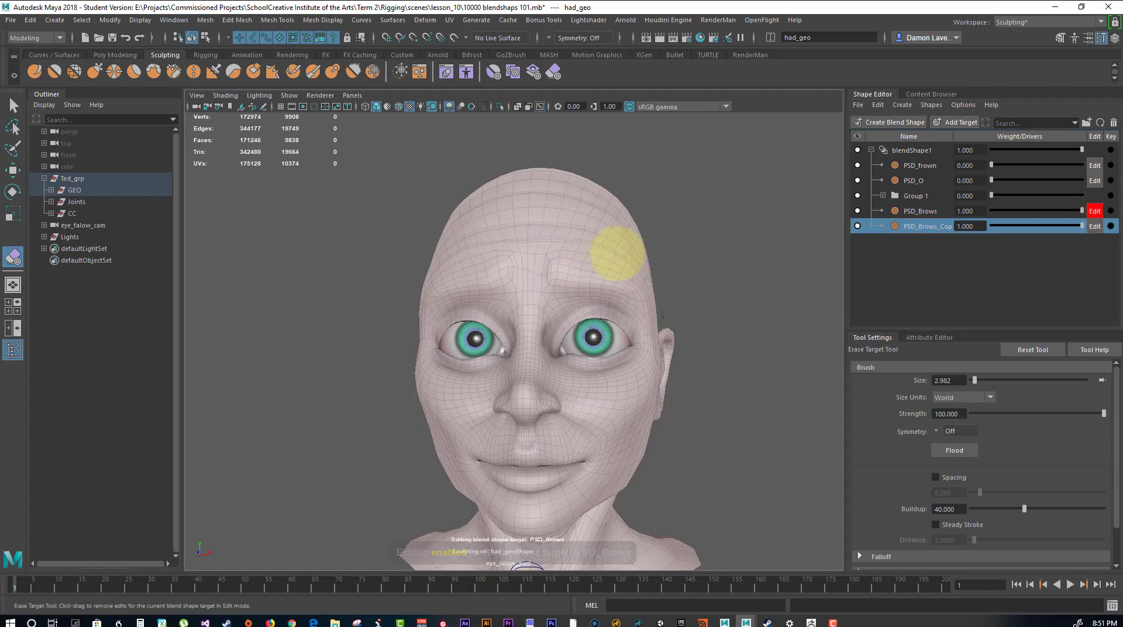
drag(1076, 220, 979, 222)
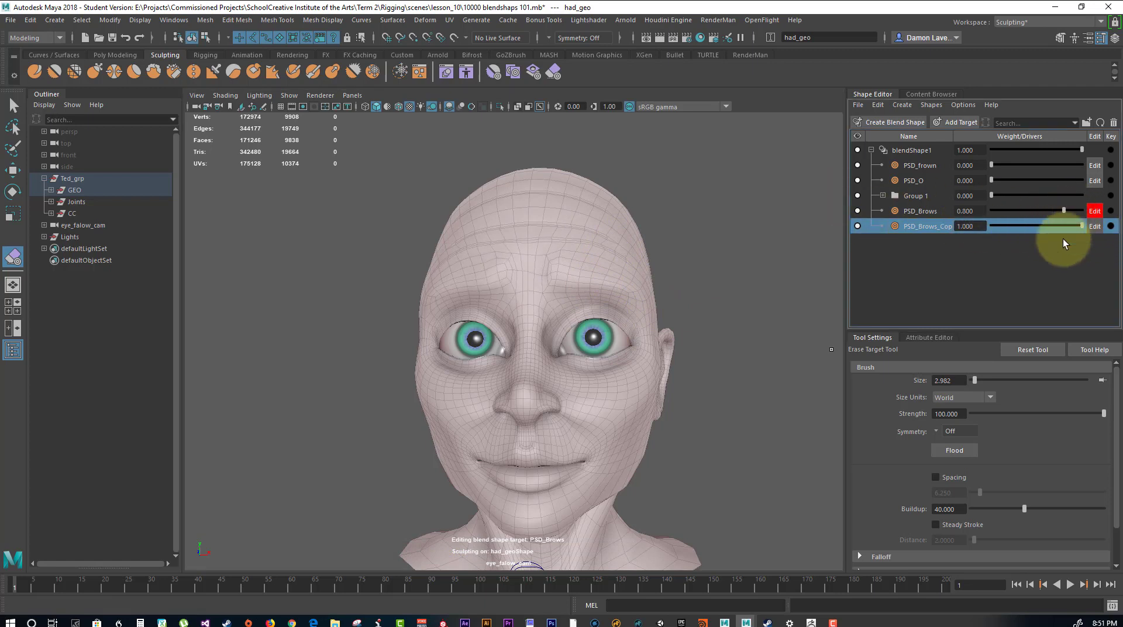
click(1100, 212)
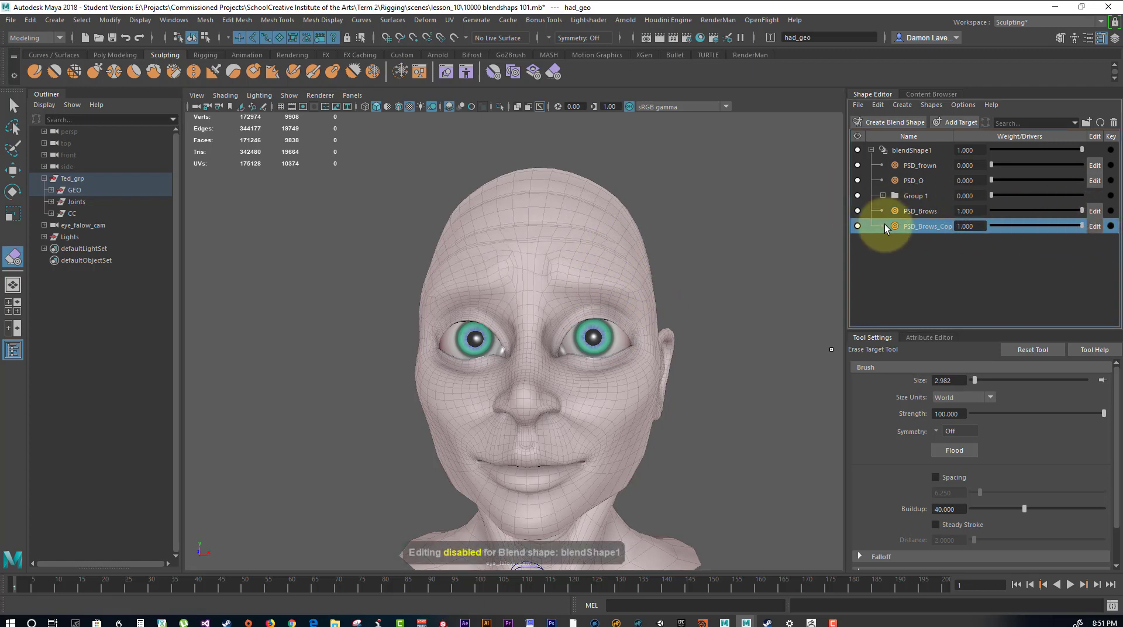
Group PSD_Brows and PSD_Brows_Copy into a collapsed Group 2 and preview the frown
shift+click(915, 211)
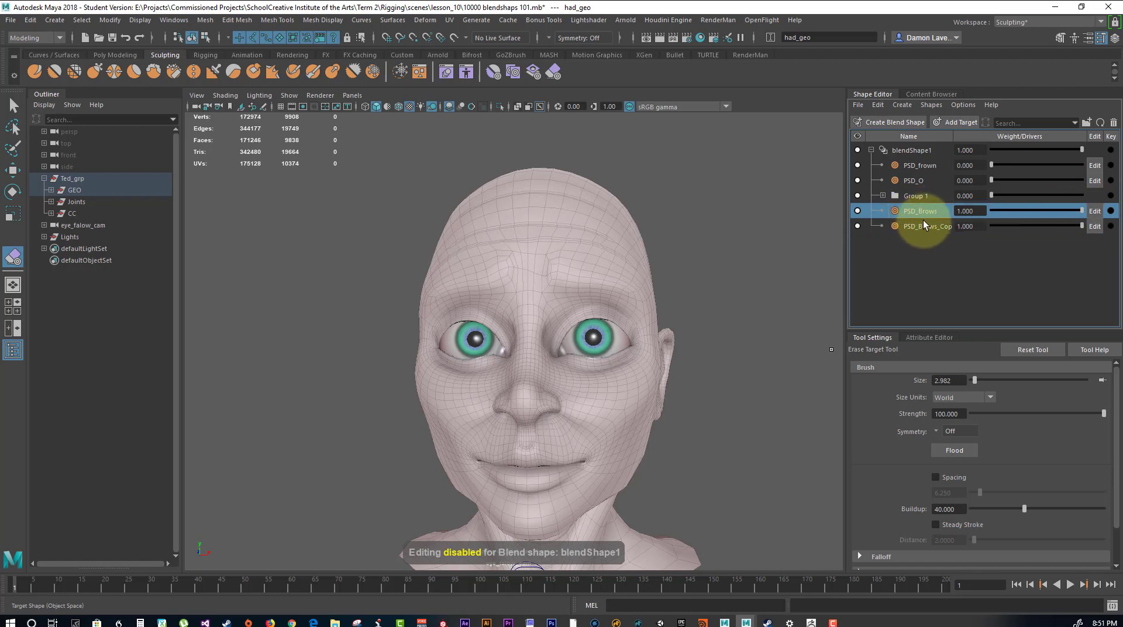
click(1086, 121)
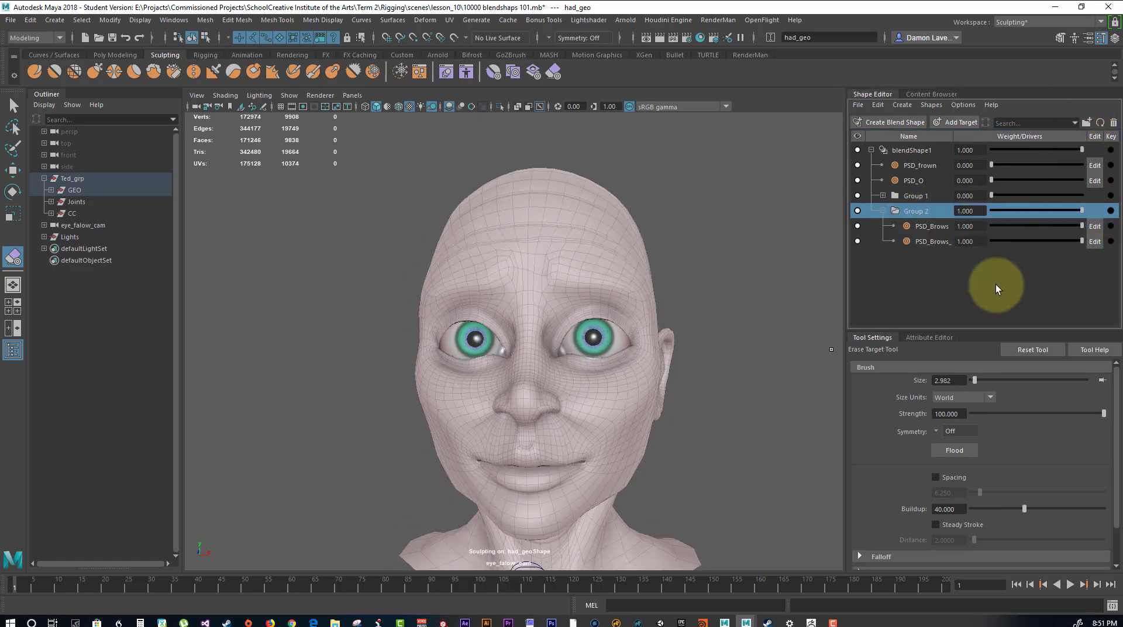
click(882, 211)
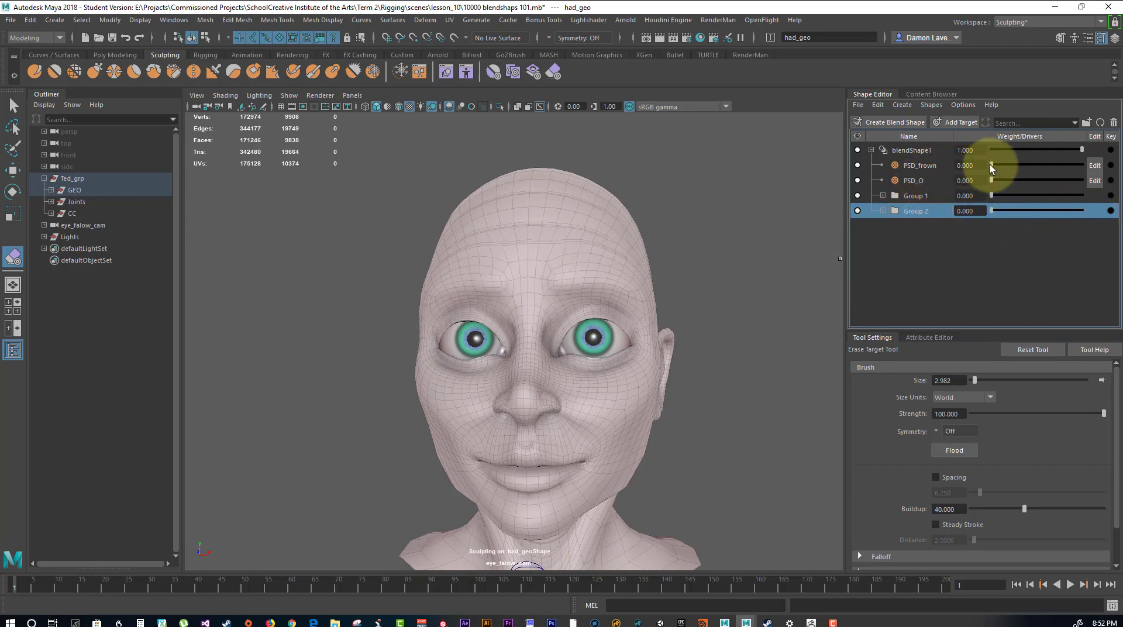
drag(991, 165, 890, 165)
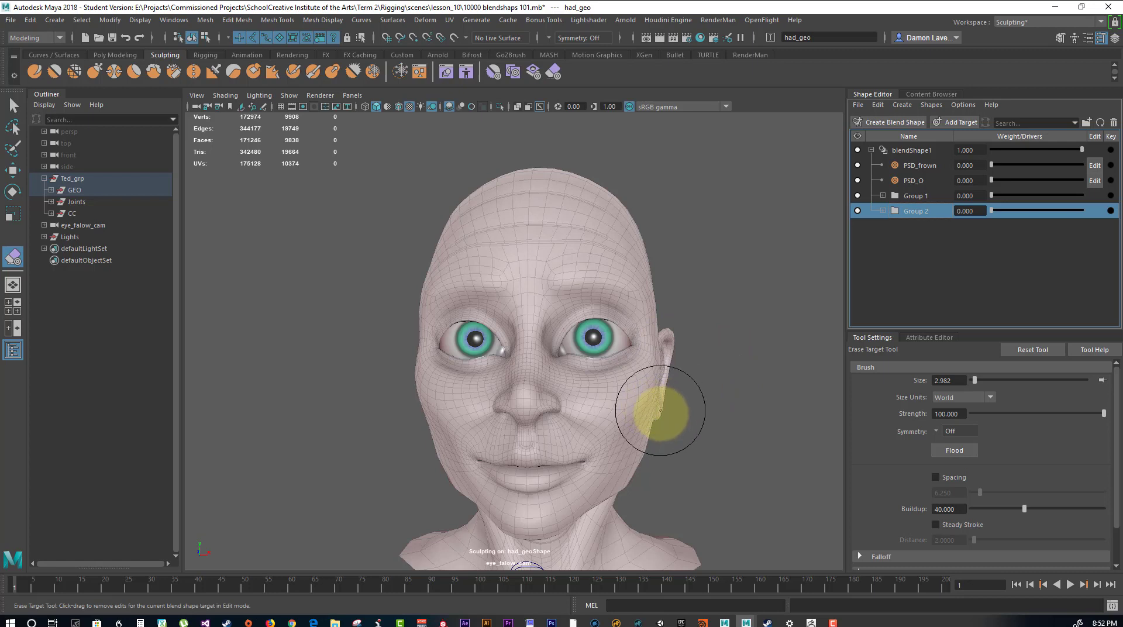
Return to the Select Tool, deselect the head, then orbit to its left side, pan up and zoom in
click(13, 105)
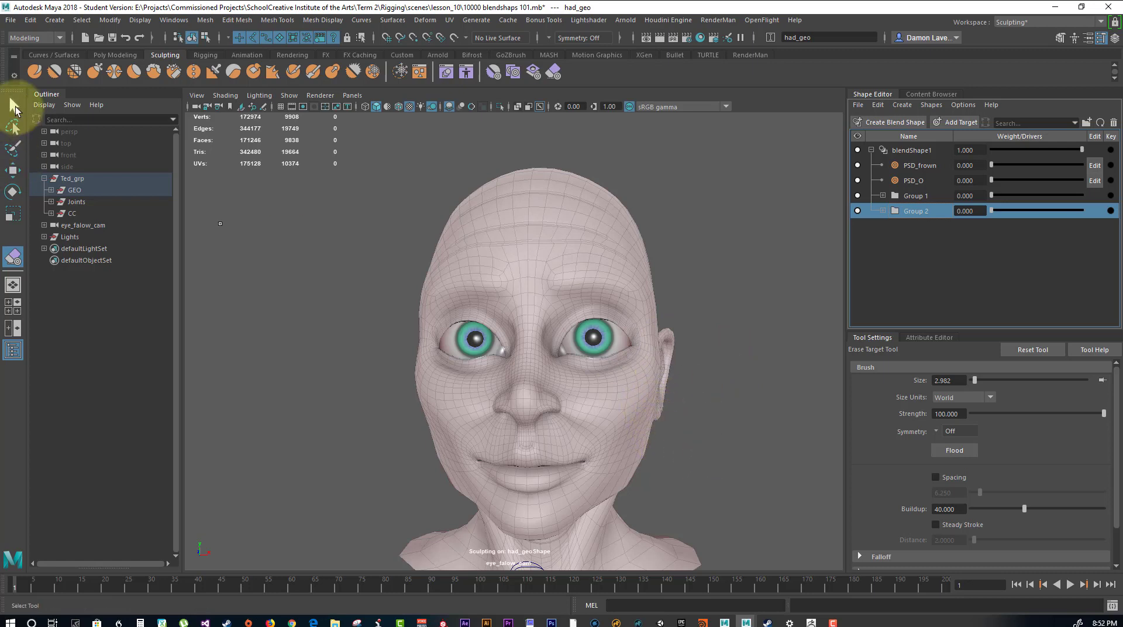
click(367, 246)
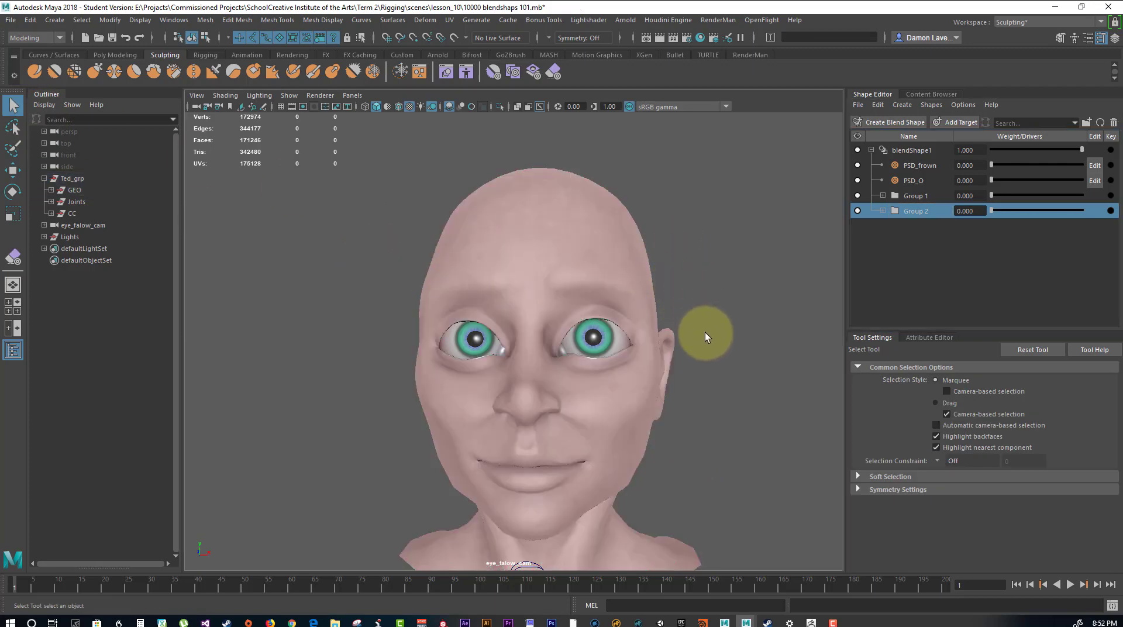
alt+drag(722, 419, 678, 415)
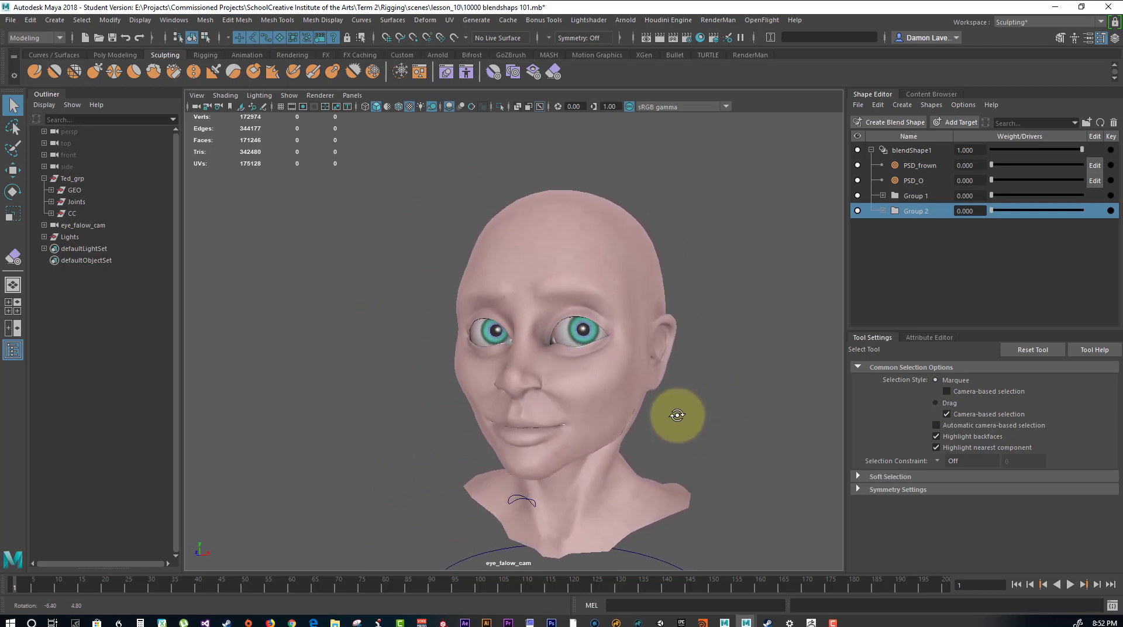
alt+middle_drag(677, 414, 680, 392)
scroll(680, 393, up, 1)
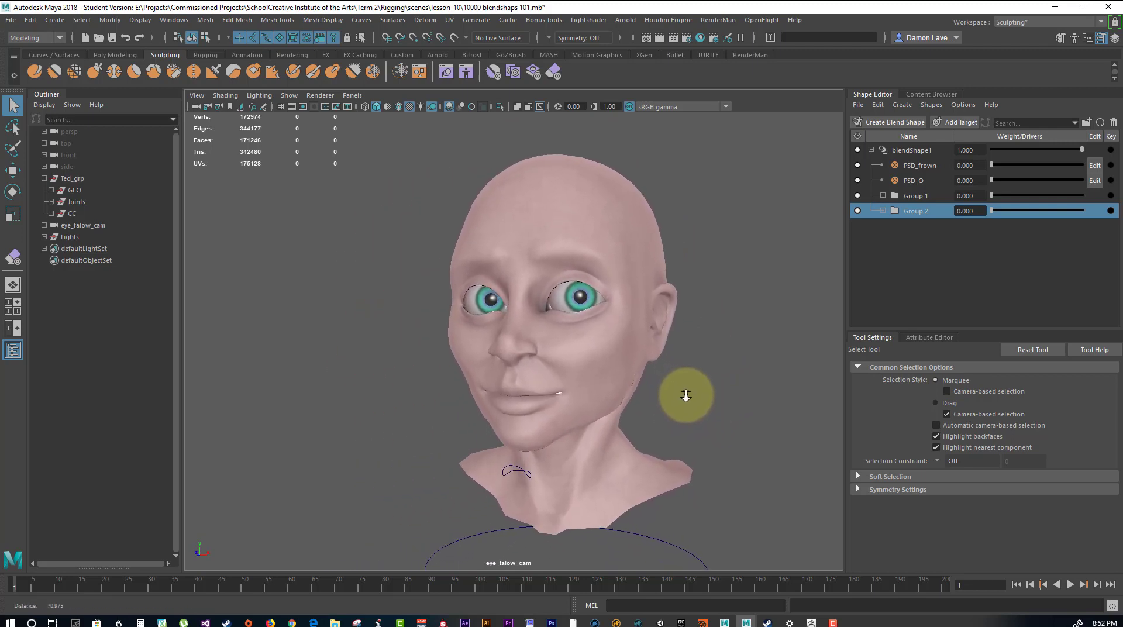